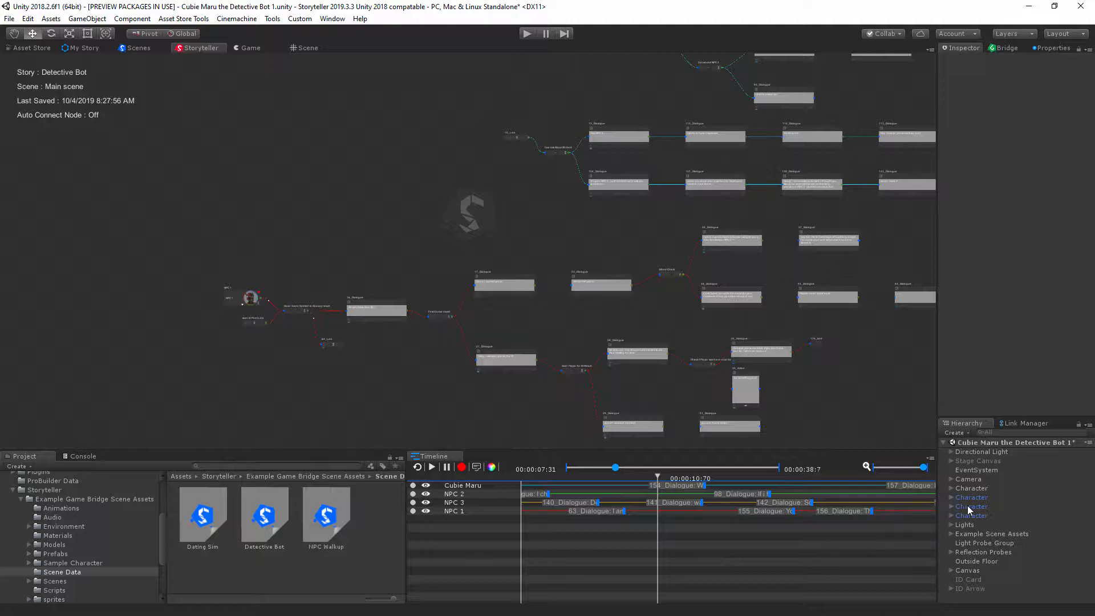
# View the robot characters in the game scene, and inspect the first two Character objects.
pyautogui.moveTo(341, 207); pyautogui.dragTo(319, 226, button='middle')
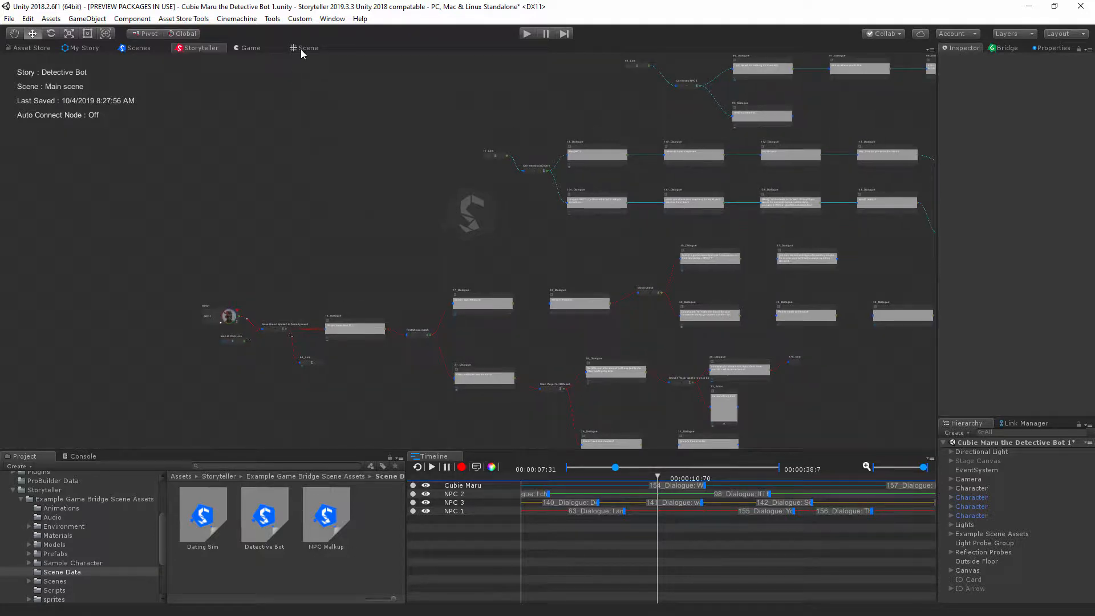
pyautogui.click(302, 49)
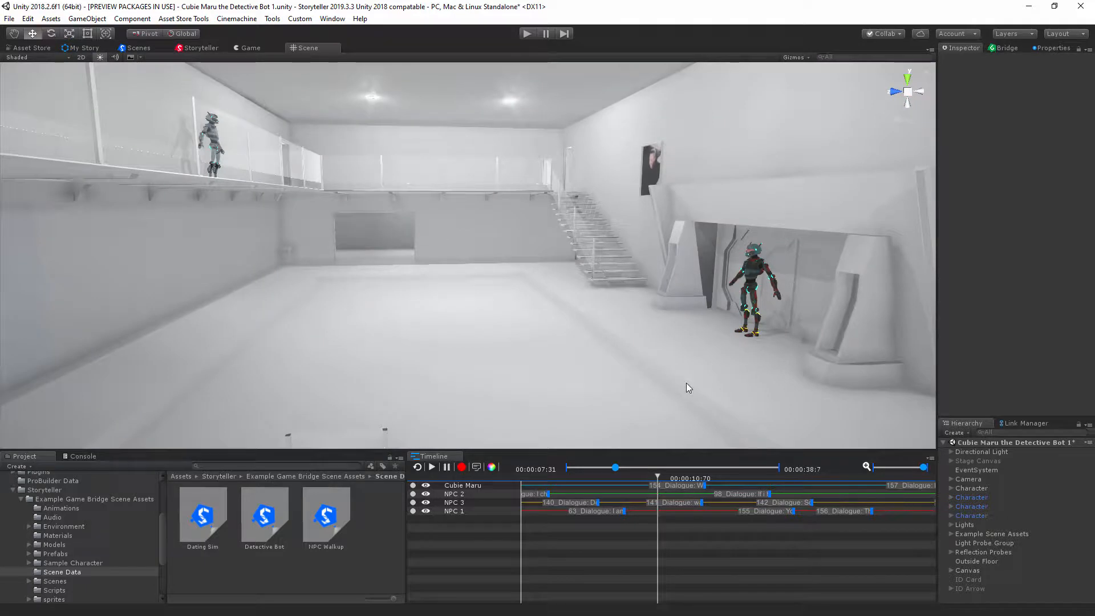
pyautogui.click(968, 491)
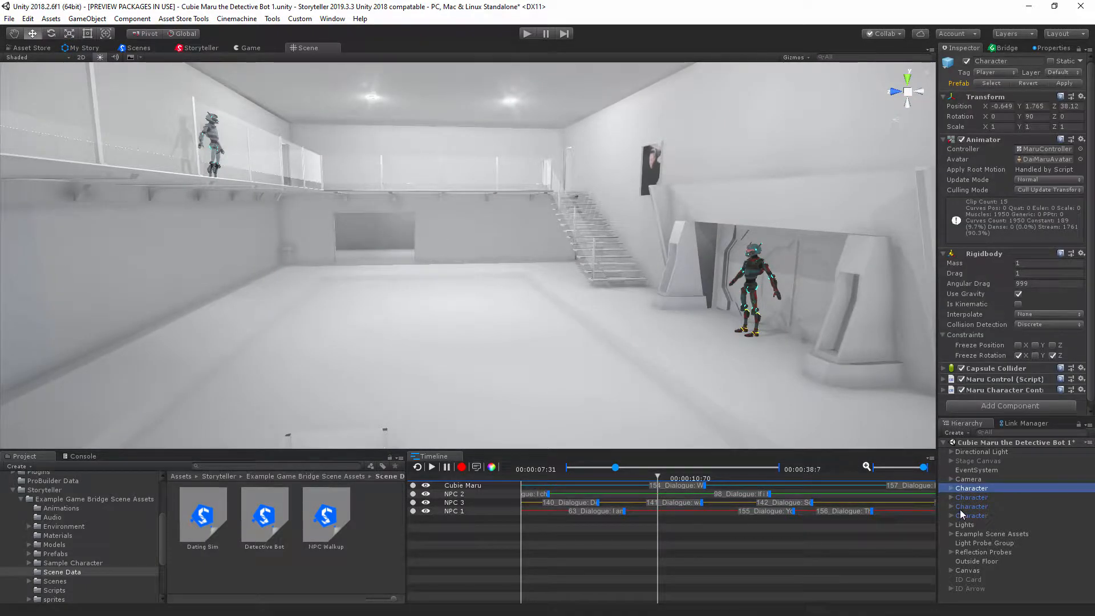
pyautogui.moveTo(744, 281); pyautogui.dragTo(509, 365, button='right')
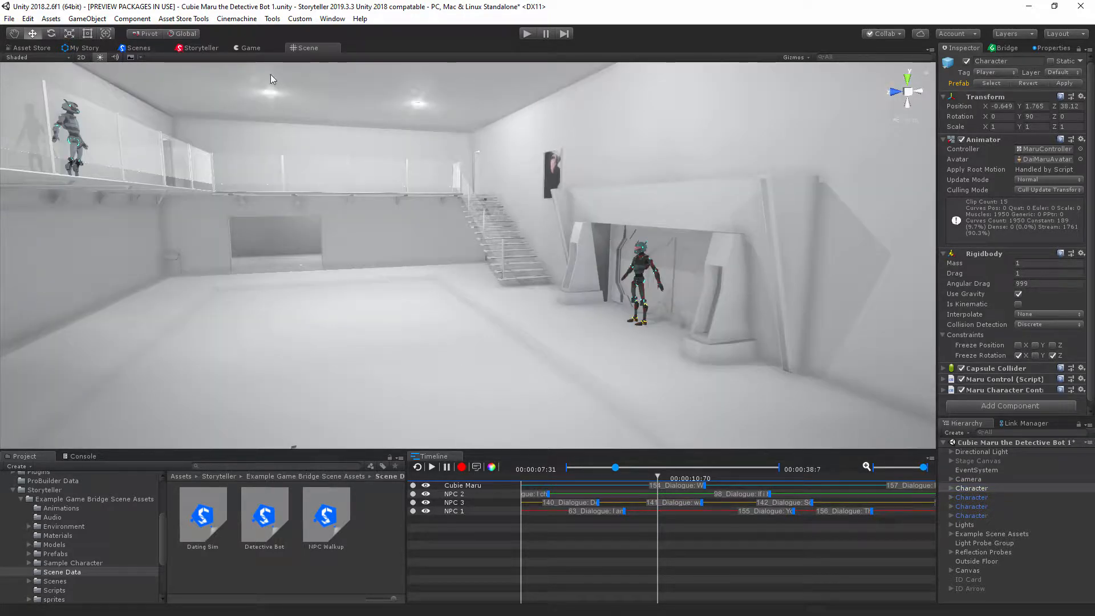
pyautogui.click(200, 47)
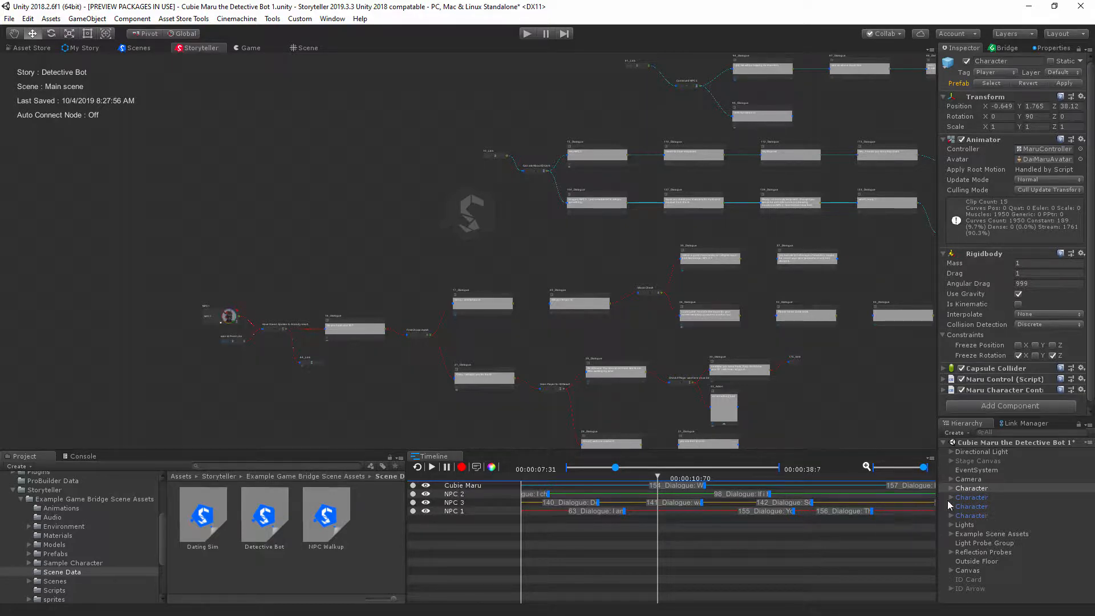
pyautogui.click(972, 498)
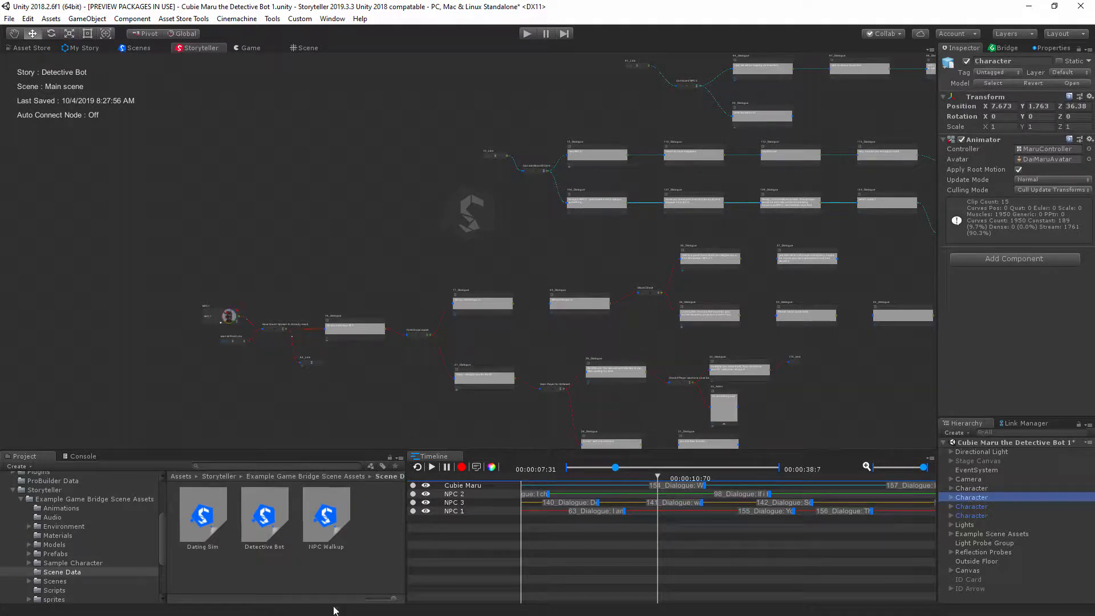
# Create a Game Bridge SceneData asset in the Scene Data folder, keeping the name New SceneData.
pyautogui.click(83, 573)
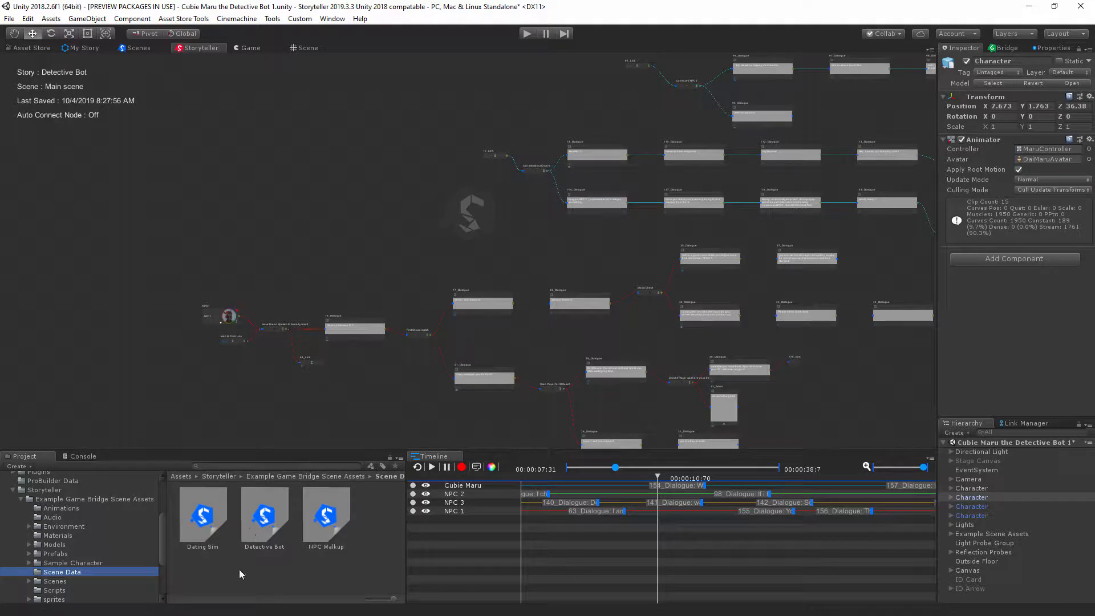
pyautogui.rightClick(262, 570)
pyautogui.moveTo(342, 278)
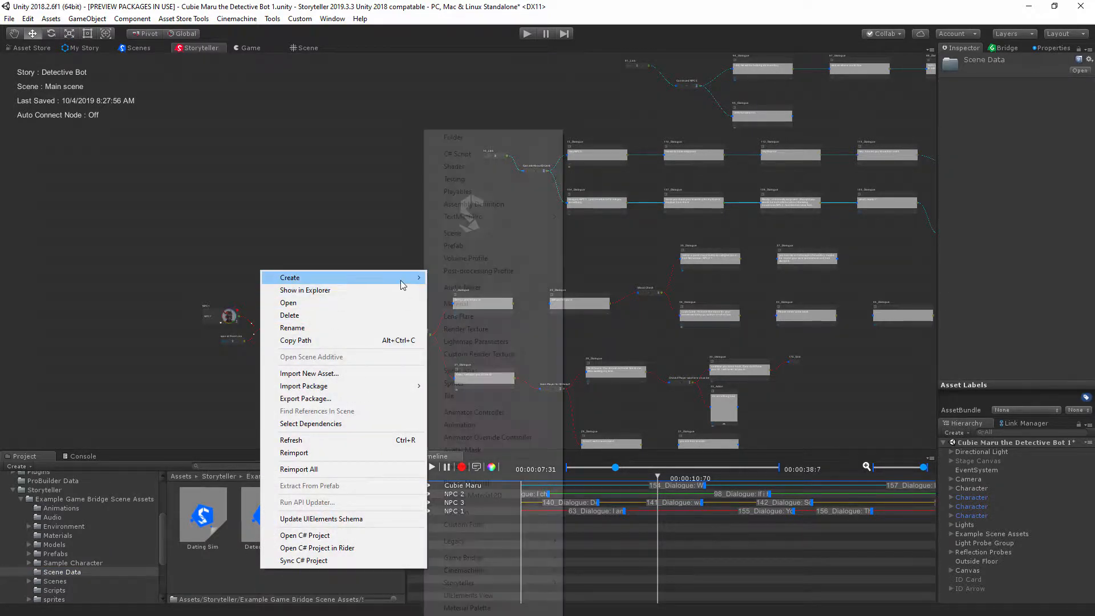
pyautogui.moveTo(491, 559)
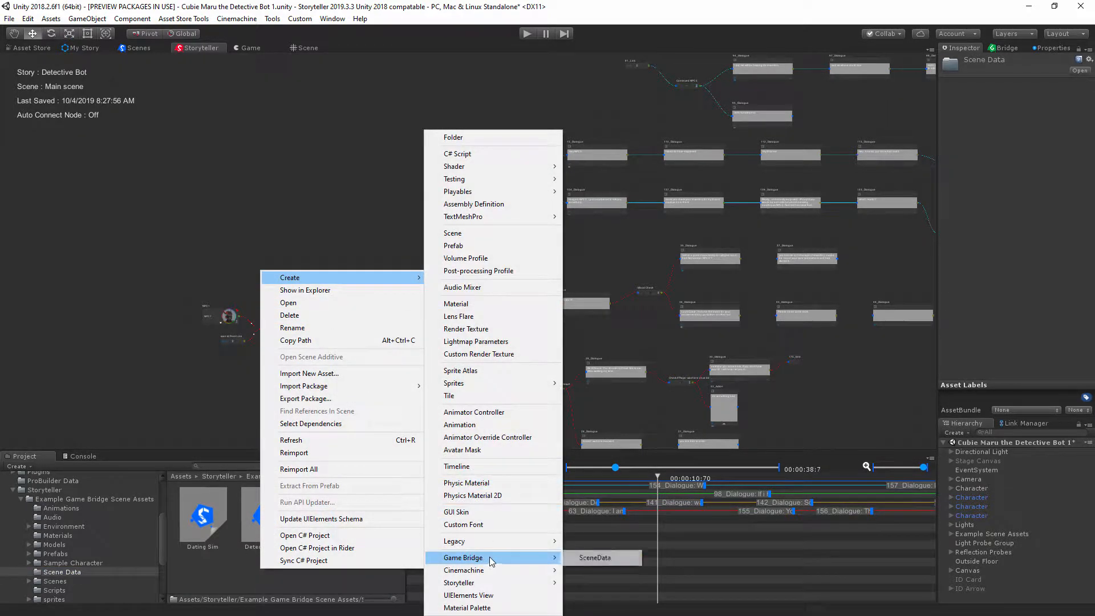
pyautogui.click(594, 558)
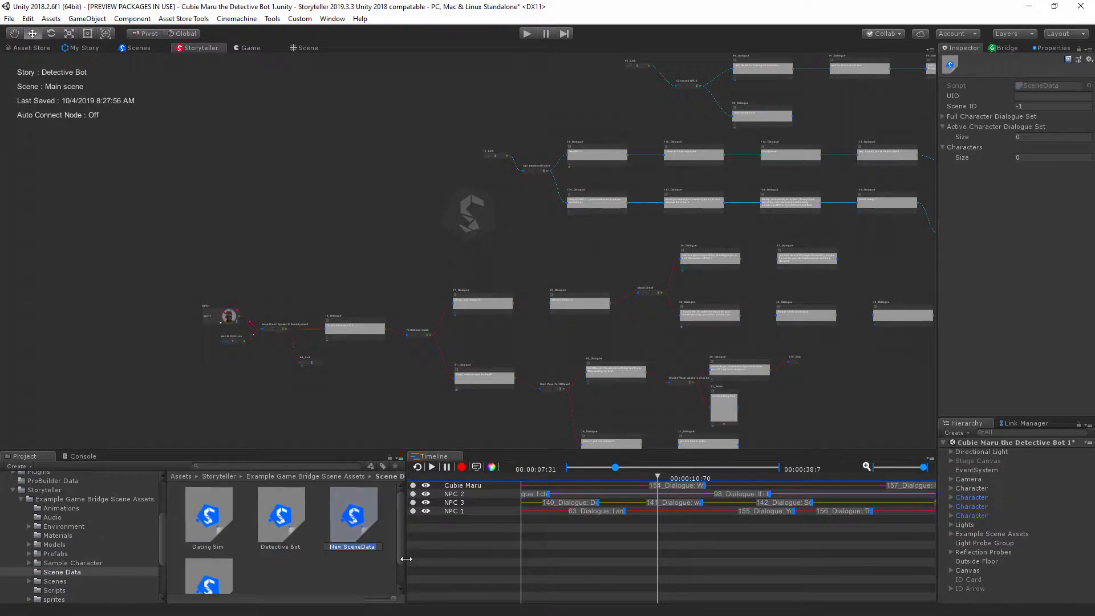
pyautogui.scroll(-1, 352, 561)
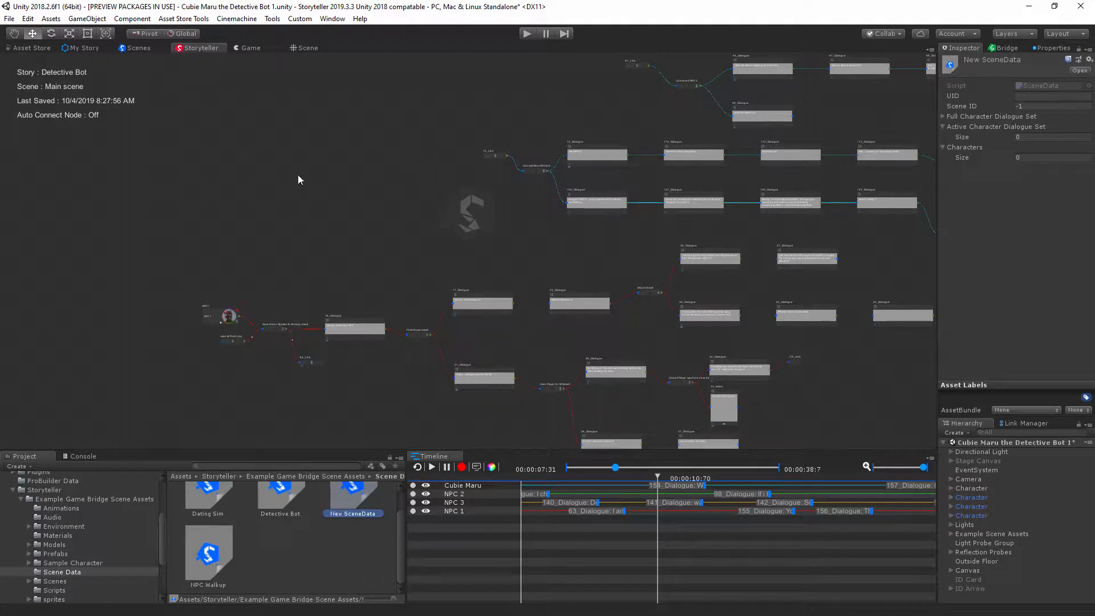
# Show the Bridge window for the Detective Bot story.
pyautogui.rightClick(223, 132)
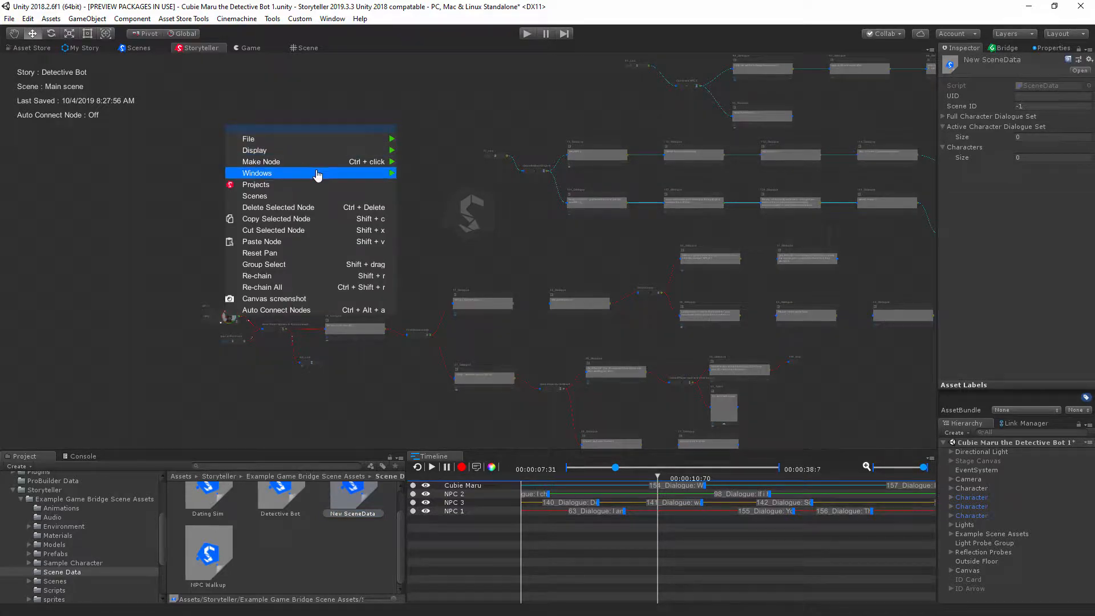
pyautogui.moveTo(376, 173)
pyautogui.click(419, 231)
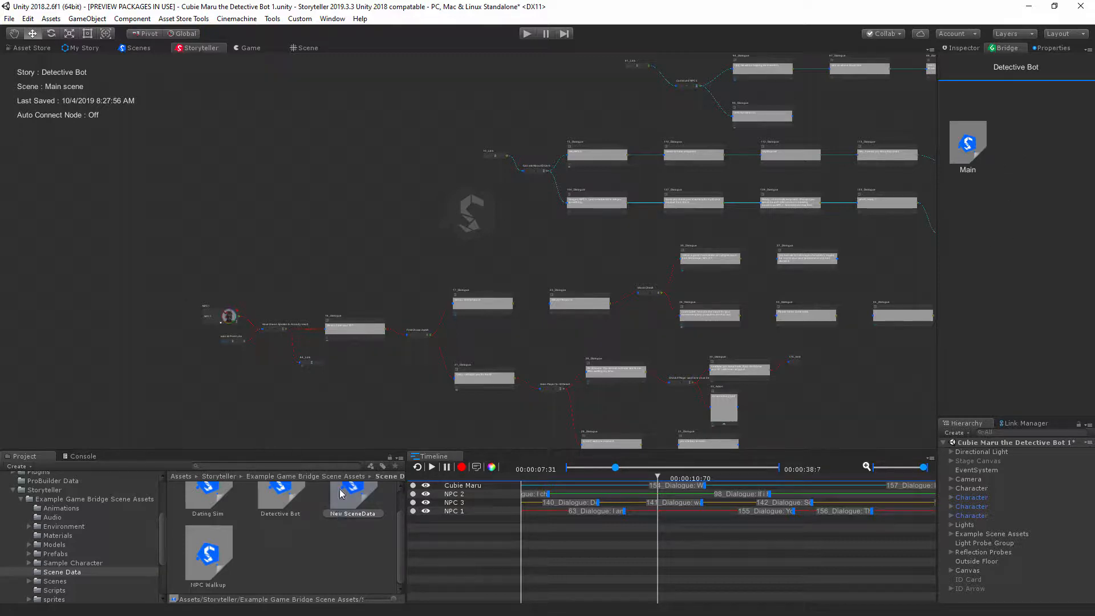
# Add six blank scenes to the Detective Bot story.
pyautogui.click(137, 49)
pyautogui.click(49, 127)
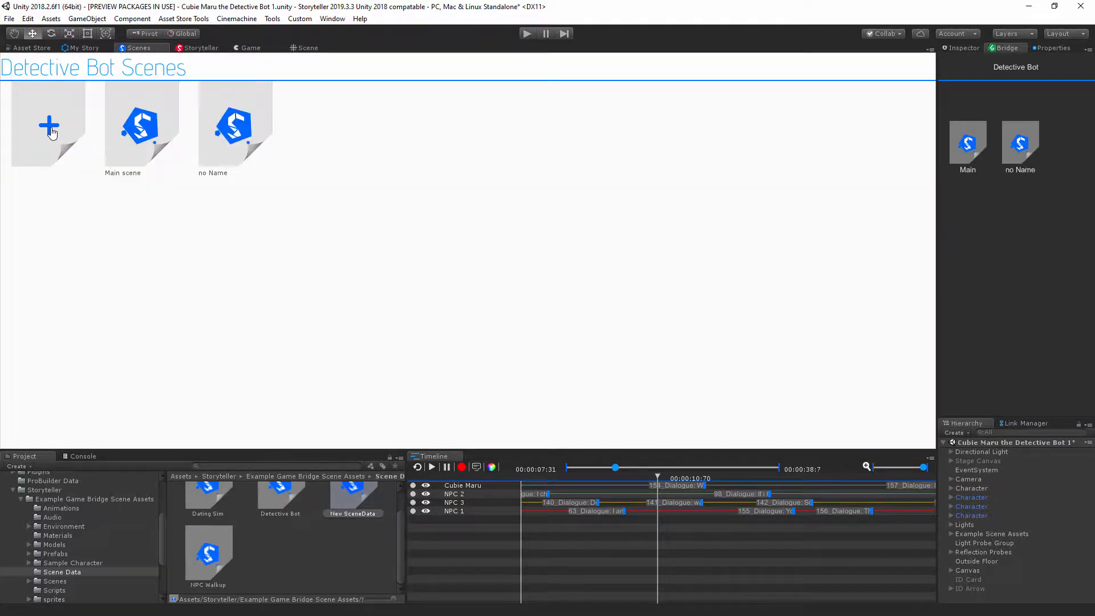
pyautogui.click(49, 127)
pyautogui.click(49, 127)
pyautogui.click(49, 127)
pyautogui.click(49, 126)
pyautogui.click(49, 127)
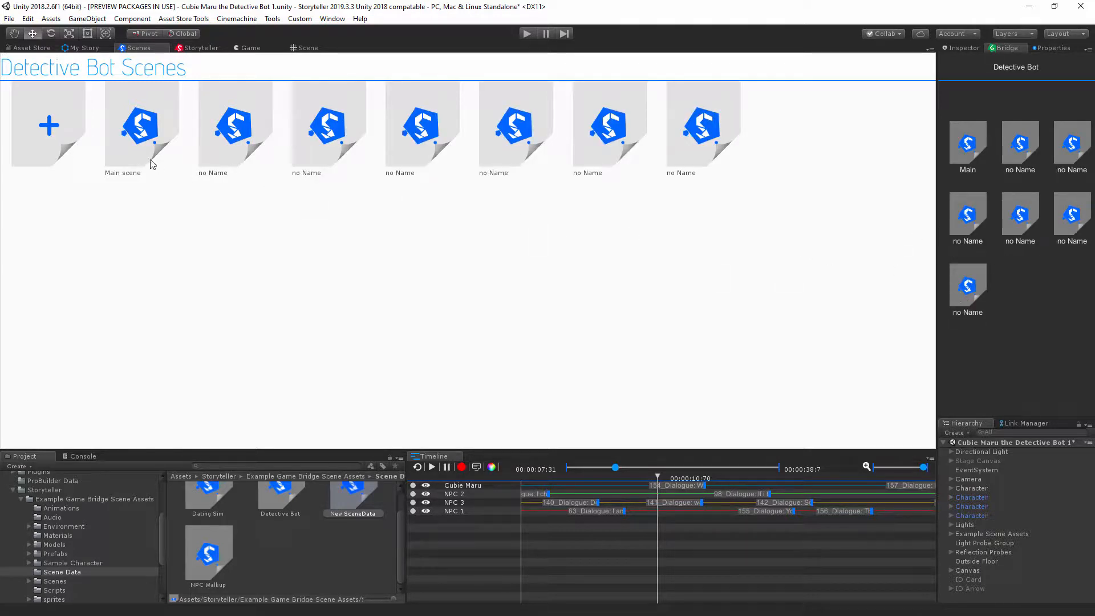
# Delete the six unnamed scenes from the story, and reopen Main scene in Storyteller.
pyautogui.click(268, 87)
pyautogui.click(269, 87)
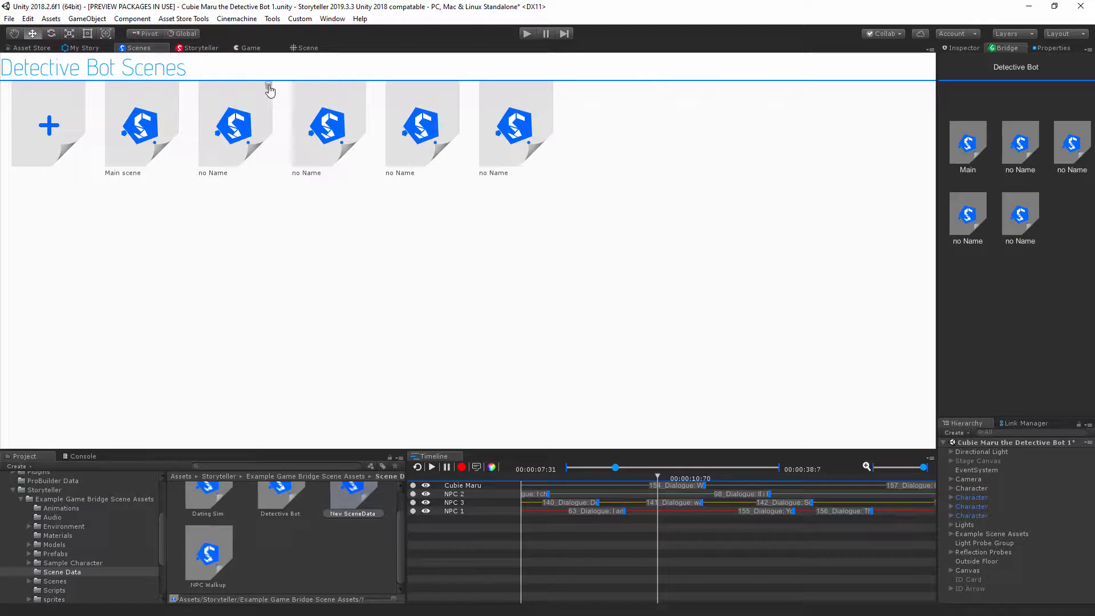
pyautogui.click(269, 87)
pyautogui.click(269, 87)
pyautogui.click(269, 87)
pyautogui.click(268, 86)
pyautogui.doubleClick(135, 142)
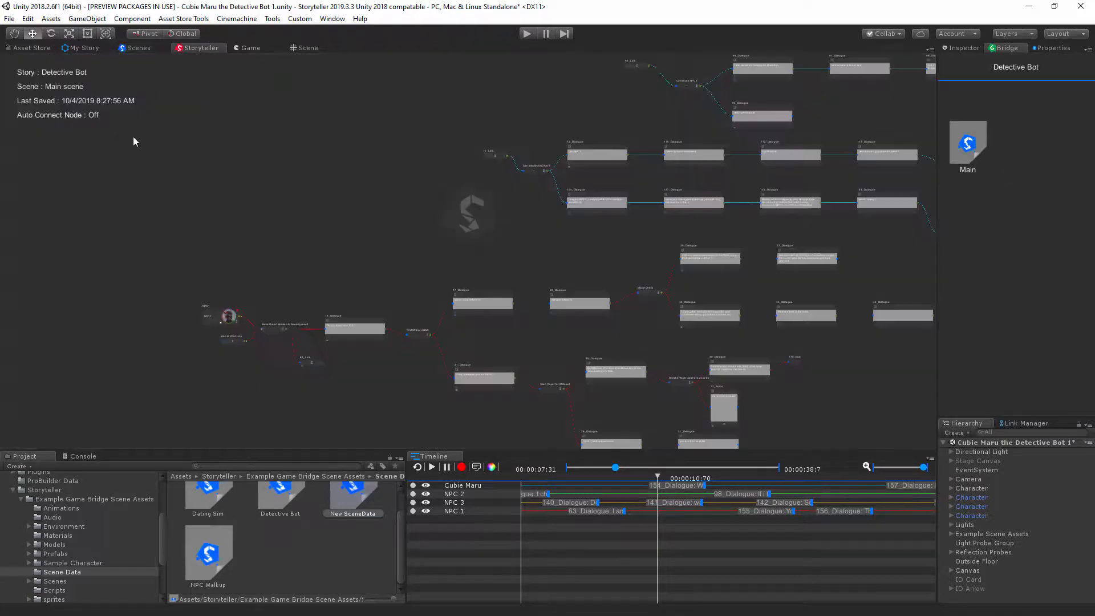
# Push the Main scene's data into the New SceneData asset with Sound Effects and Voice Over included.
pyautogui.click(962, 154)
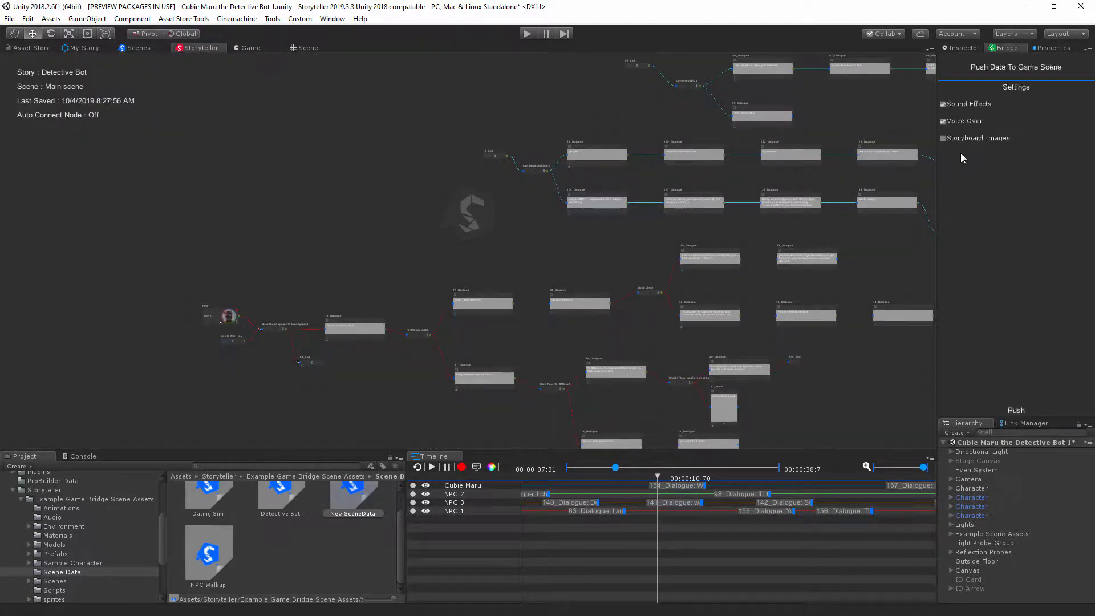
pyautogui.click(1016, 410)
# Add the Game Bridge Character component to each of the four Character objects in the scene.
pyautogui.click(966, 491)
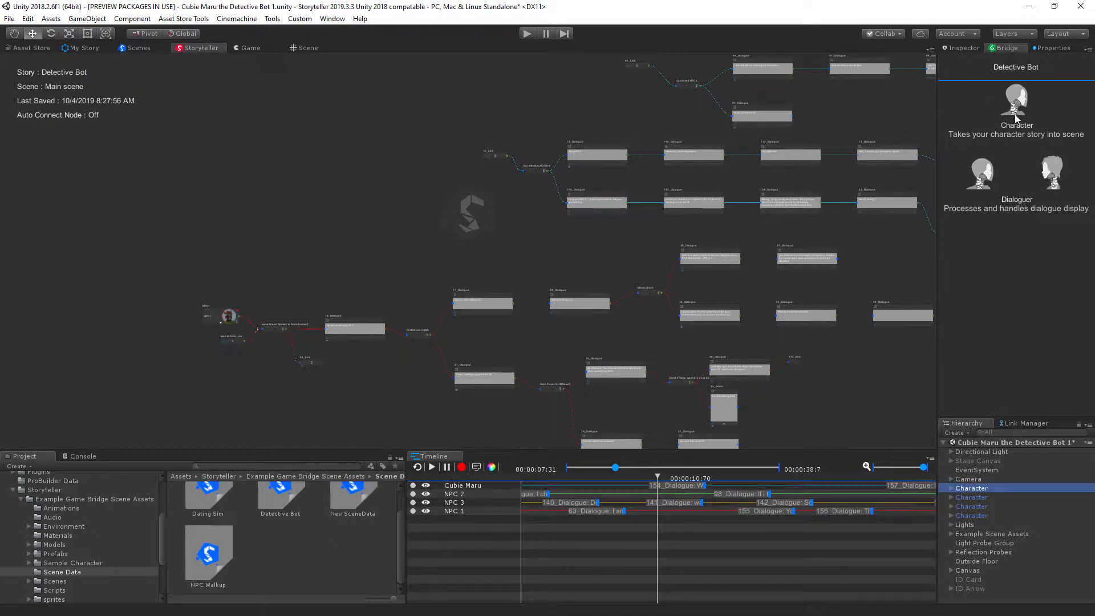
pyautogui.click(982, 498)
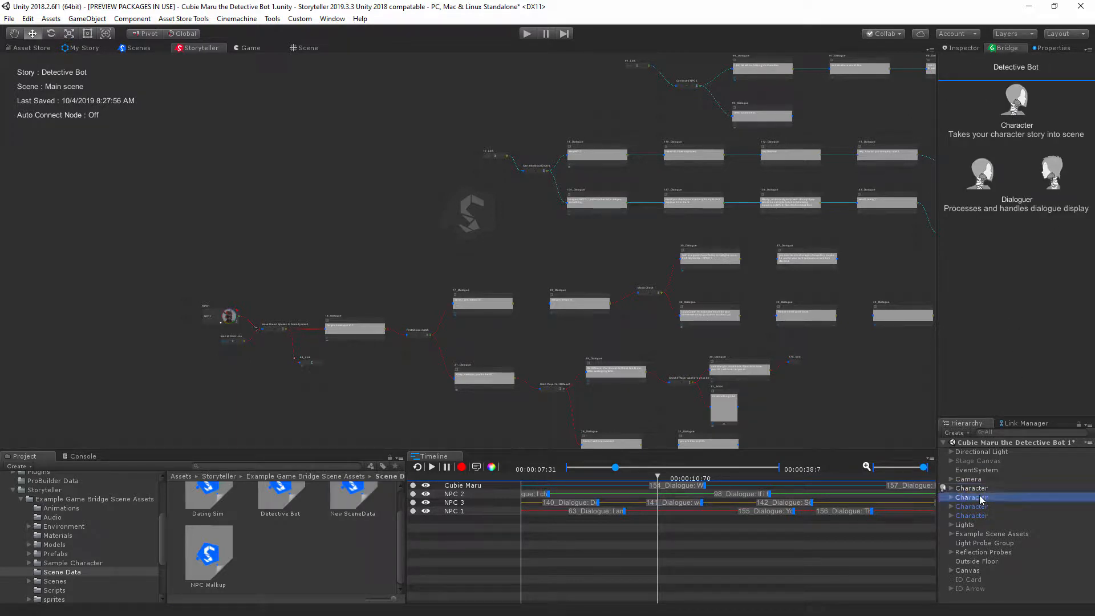
pyautogui.click(1009, 110)
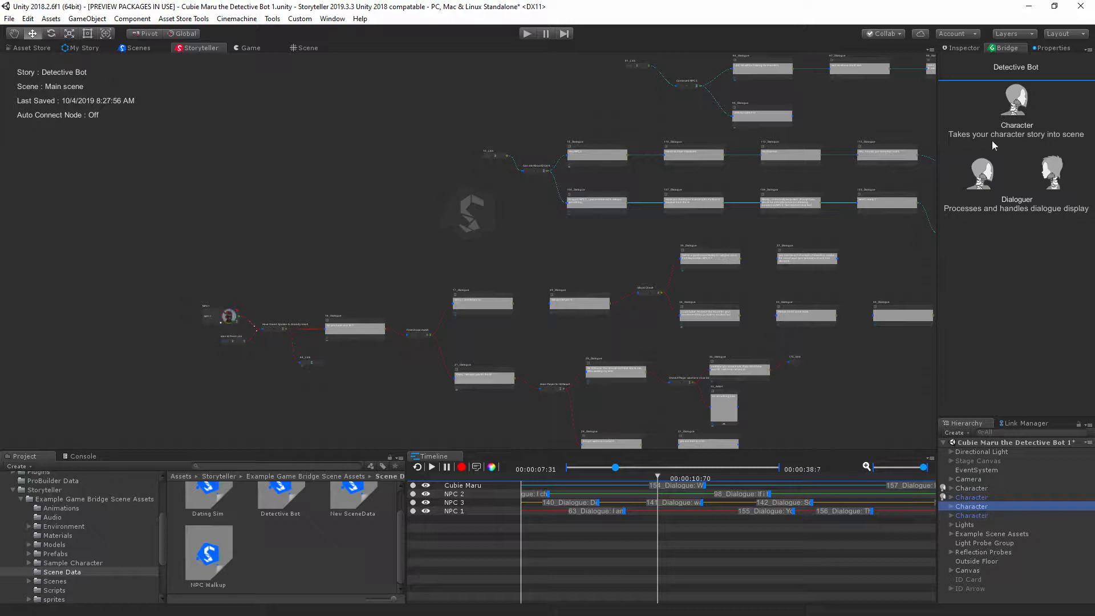
pyautogui.click(981, 516)
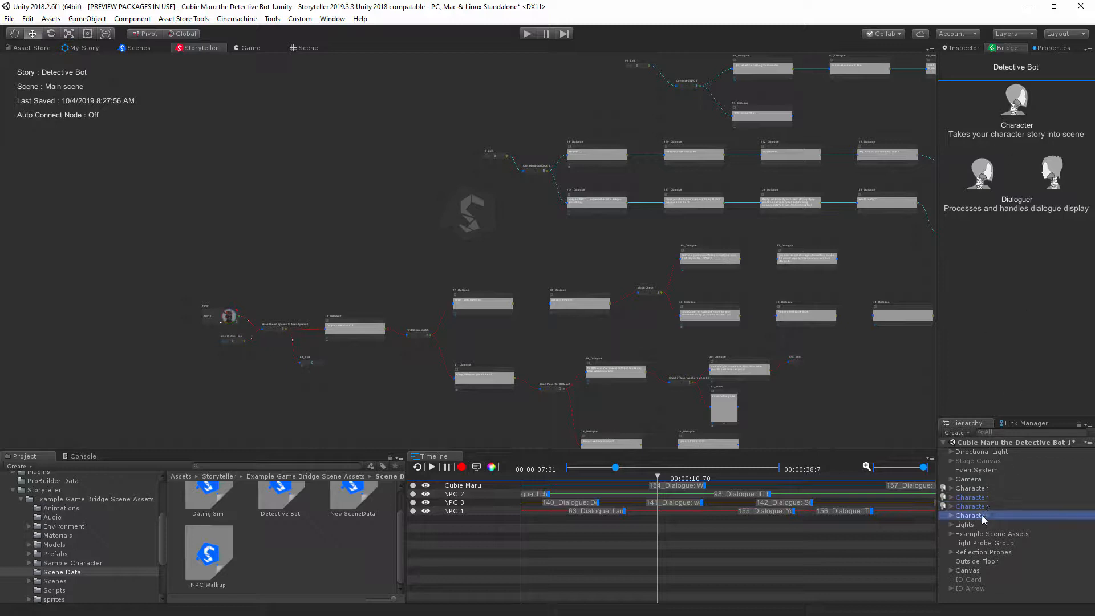
pyautogui.click(1009, 106)
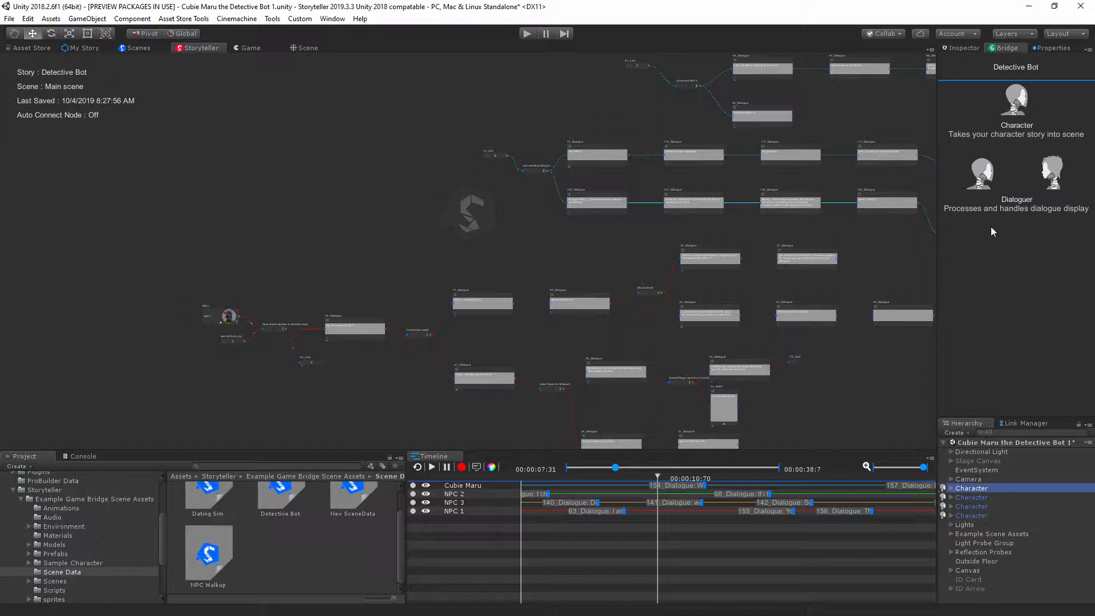
# Assign New SceneData to the first Character object's Character component, and set it up as Cubie Maru.
pyautogui.click(964, 48)
pyautogui.scroll(-5, 1024, 309)
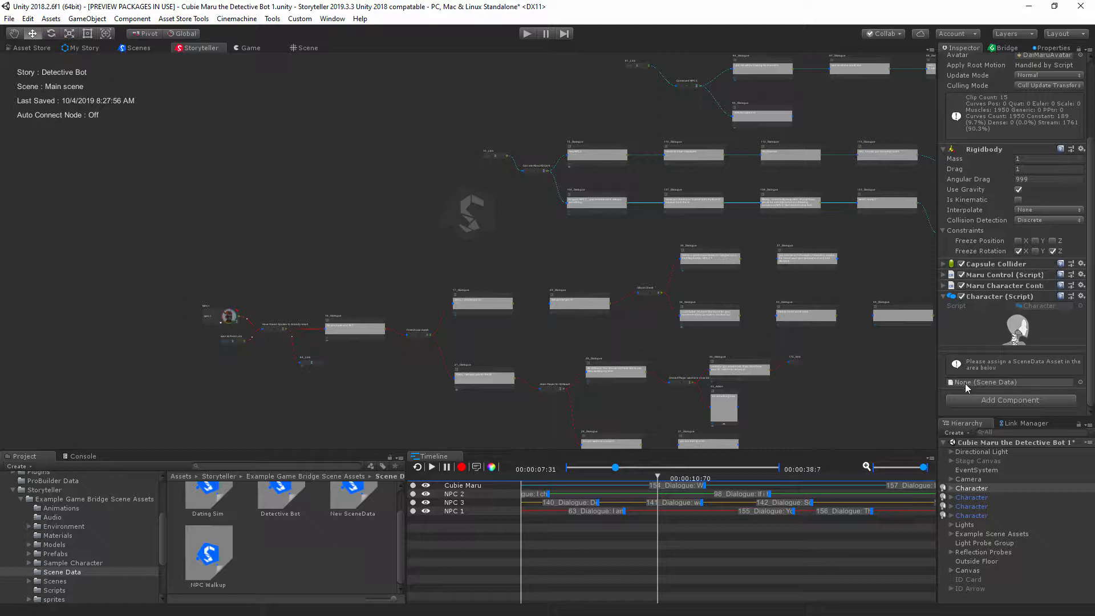
pyautogui.moveTo(352, 497); pyautogui.dragTo(1009, 382)
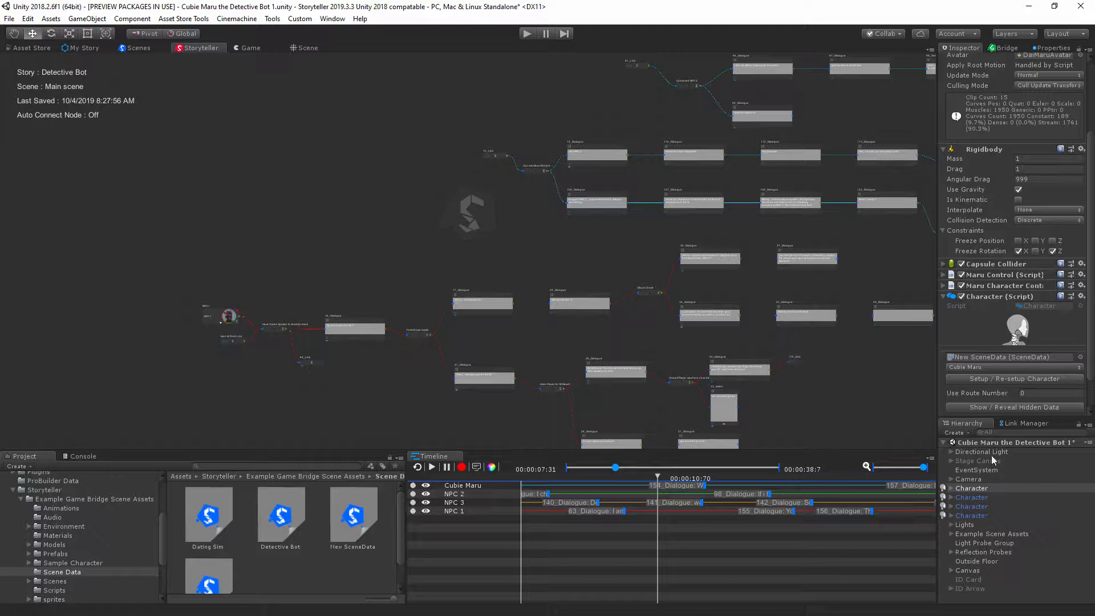
pyautogui.scroll(-2, 1037, 291)
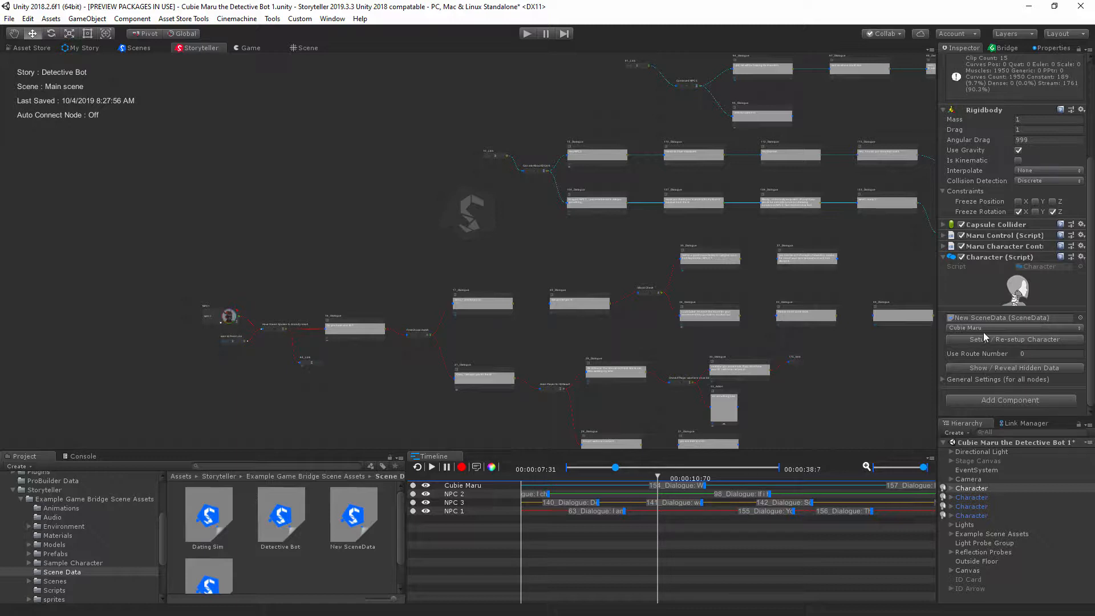
pyautogui.click(1022, 328)
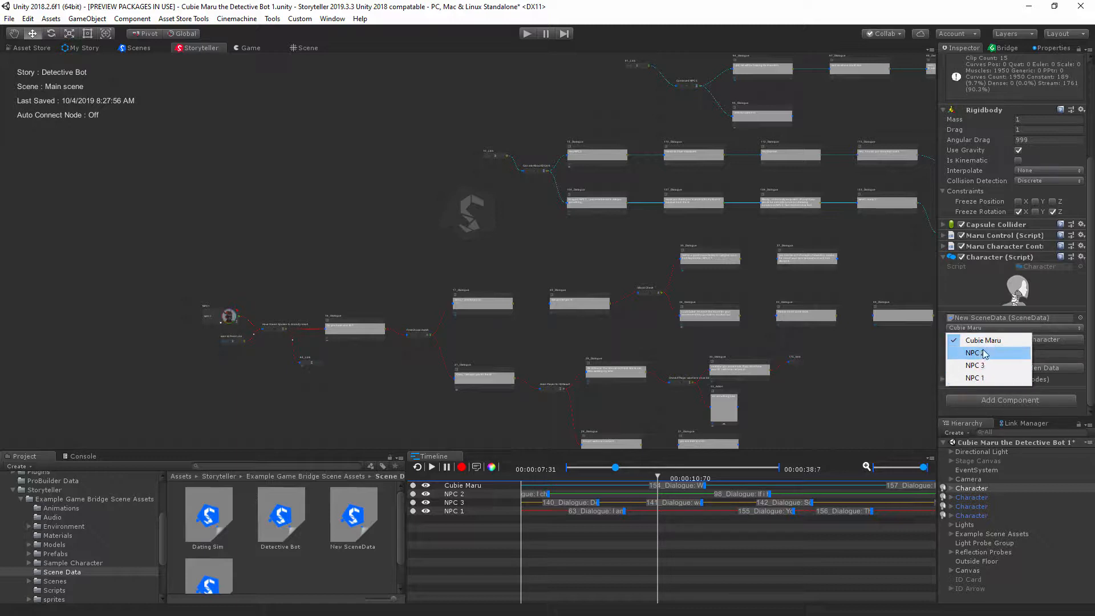
pyautogui.click(968, 341)
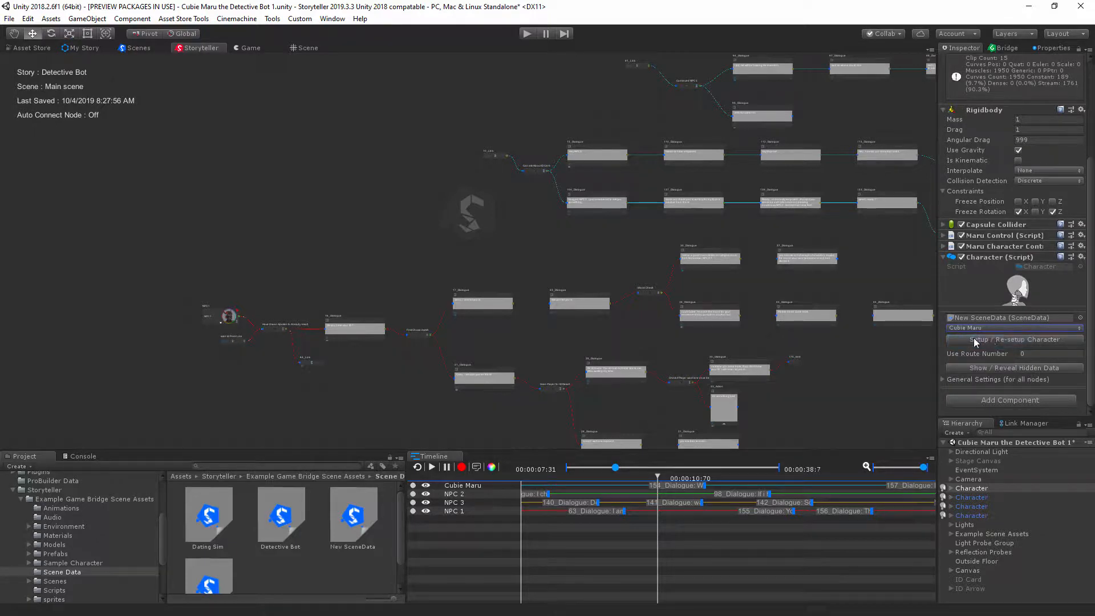
pyautogui.click(1003, 339)
# Examine Cubie Maru's node graph together with the component settings of its character, 4_Route and 12_Dialogue nodes.
pyautogui.click(449, 487)
pyautogui.moveTo(540, 273); pyautogui.dragTo(564, 355, button='middle')
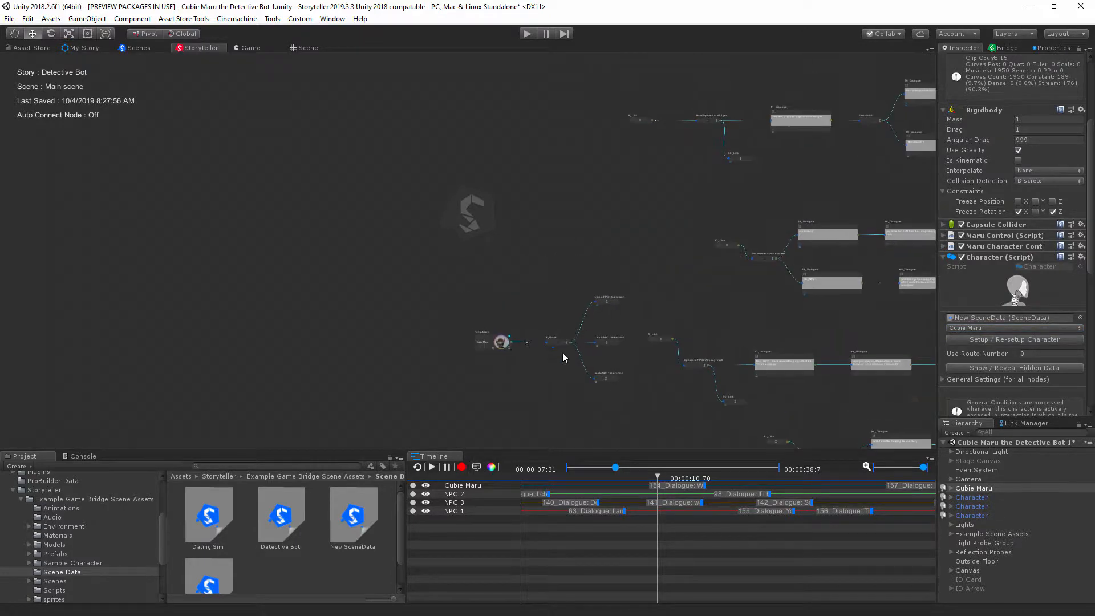
pyautogui.scroll(5, 563, 358)
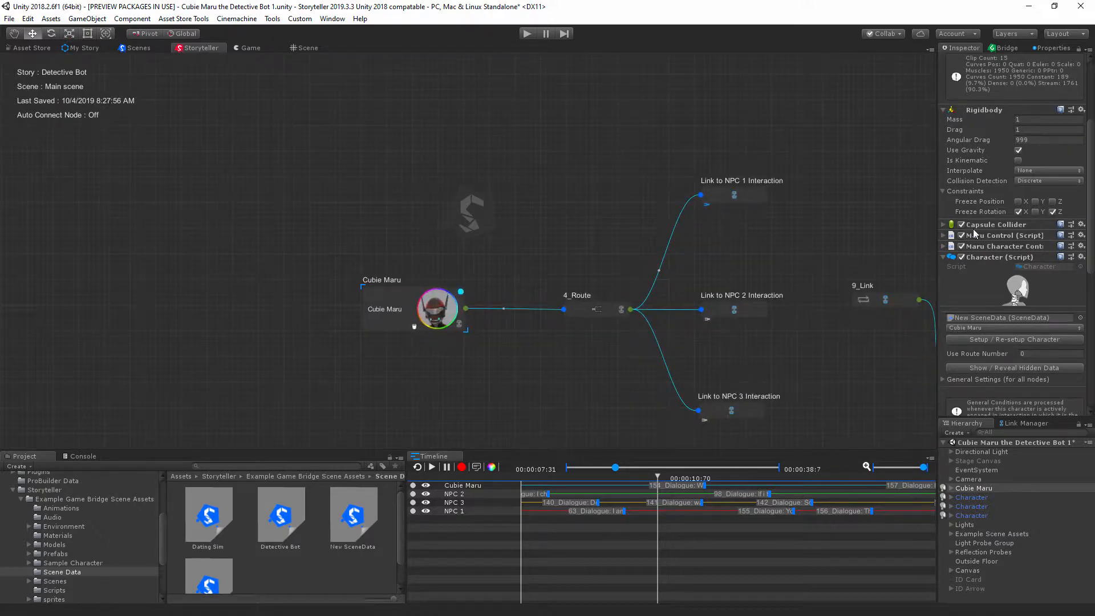
pyautogui.scroll(-10, 972, 231)
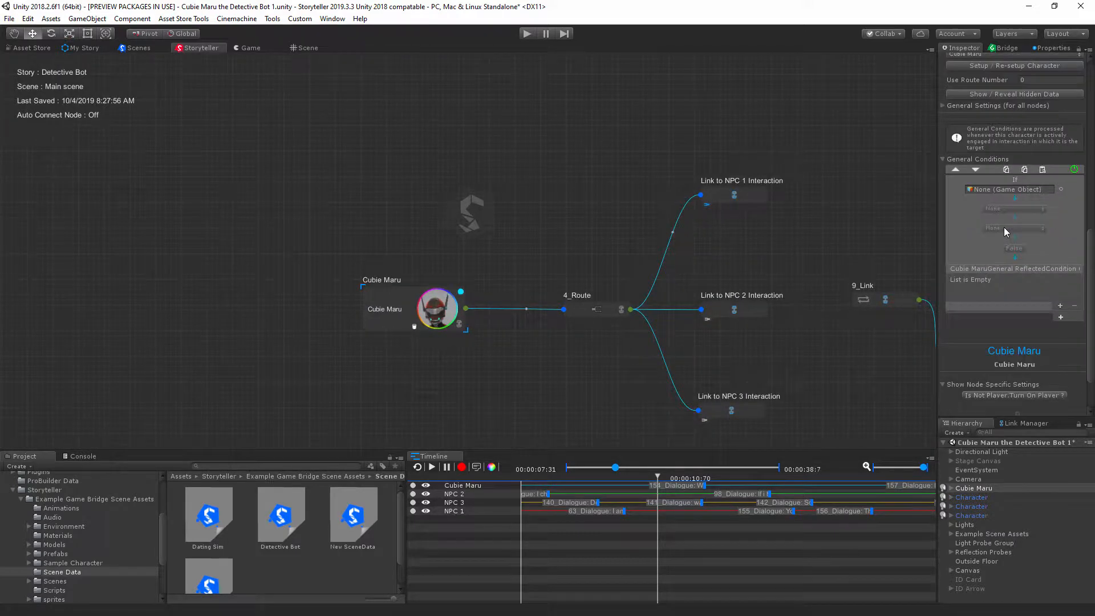
pyautogui.click(606, 307)
pyautogui.scroll(-5, 1018, 281)
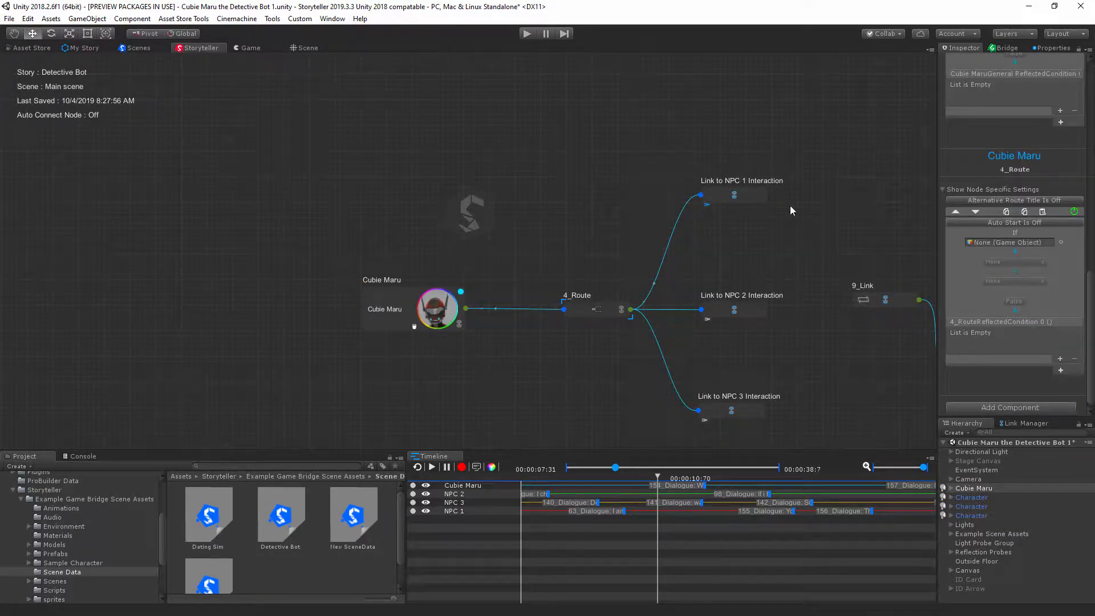
pyautogui.moveTo(897, 298); pyautogui.dragTo(515, 217, button='middle')
pyautogui.click(824, 331)
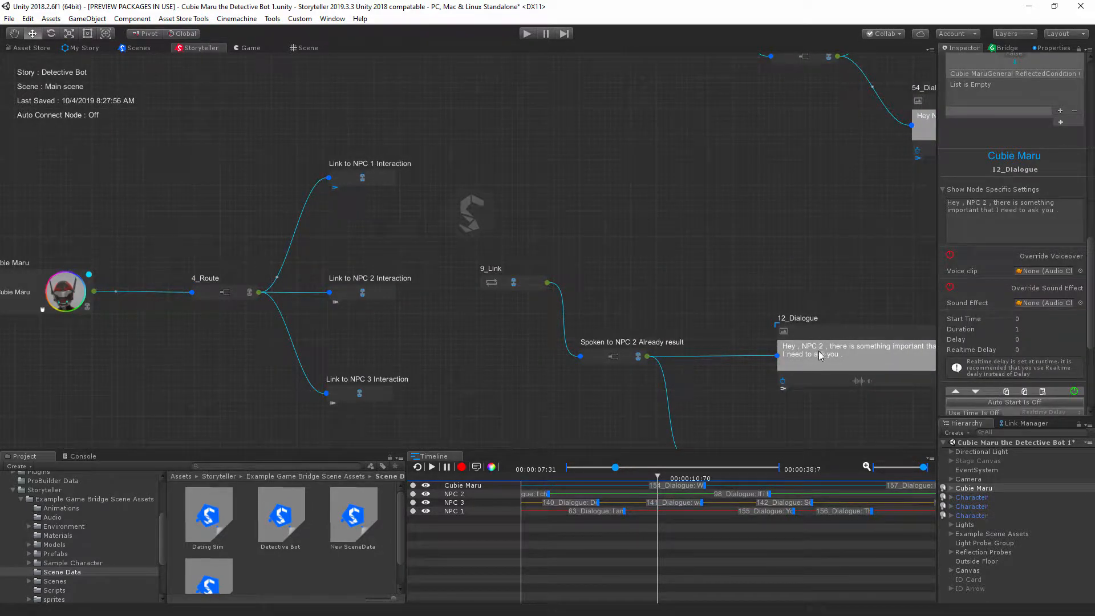
pyautogui.moveTo(913, 280); pyautogui.dragTo(668, 270, button='middle')
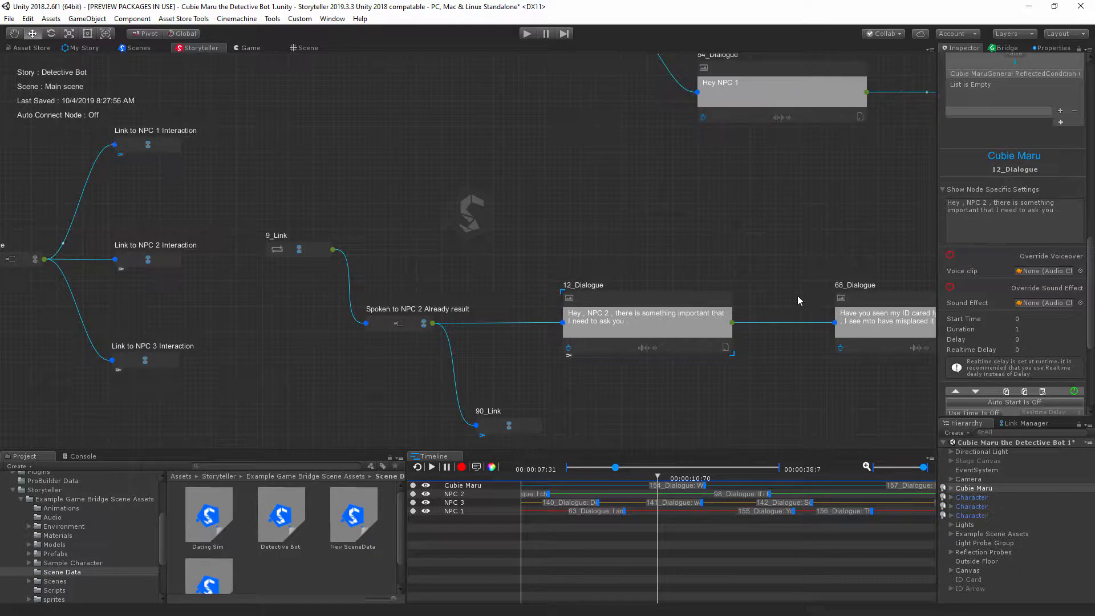
pyautogui.moveTo(817, 262); pyautogui.dragTo(918, 290, button='middle')
pyautogui.moveTo(507, 274); pyautogui.dragTo(816, 284, button='middle')
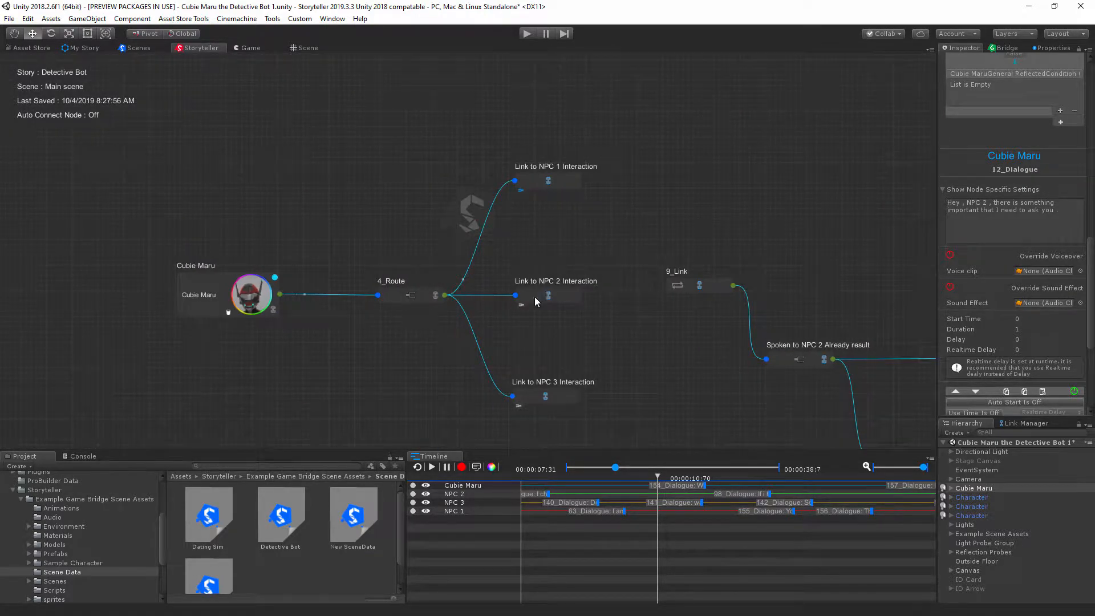
# Turn on the player setting for the Cubie Maru character node.
pyautogui.click(563, 295)
pyautogui.moveTo(547, 241); pyautogui.dragTo(662, 252, button='middle')
pyautogui.moveTo(340, 278); pyautogui.dragTo(406, 286, button='middle')
pyautogui.click(388, 307)
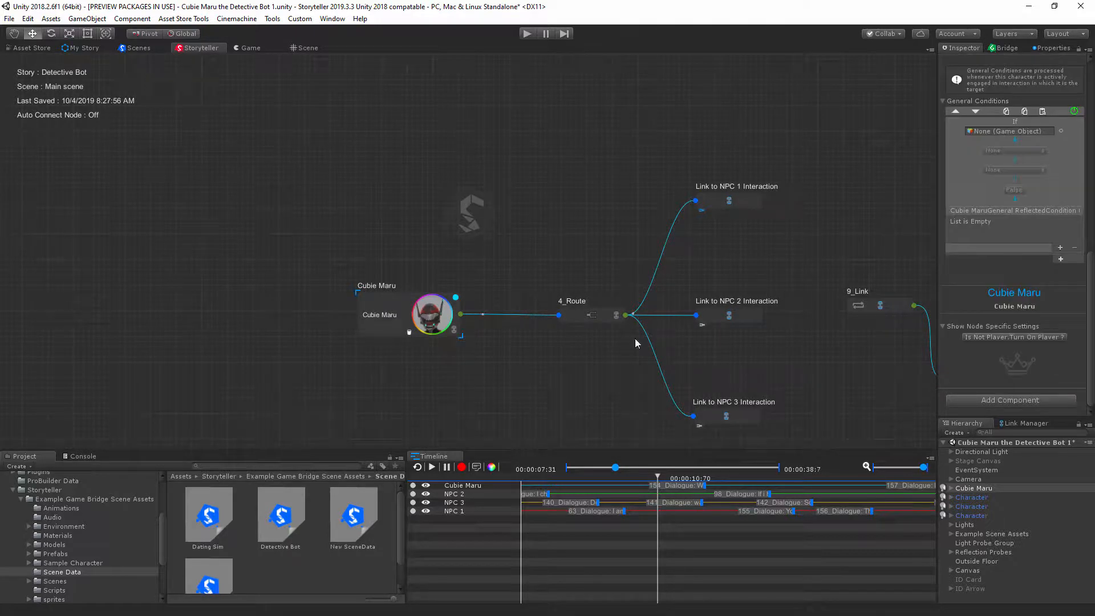
pyautogui.scroll(5, 987, 265)
pyautogui.scroll(-5, 990, 264)
pyautogui.click(1017, 338)
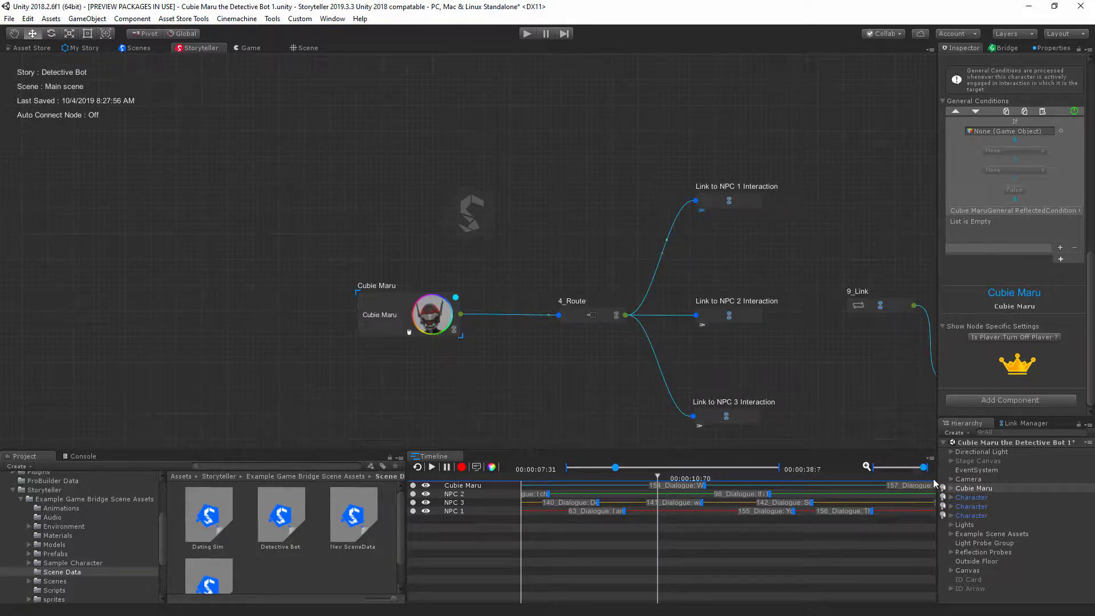
# Assign New SceneData to the first remaining Character object's Character component and set its character to NPC 1.
pyautogui.click(972, 498)
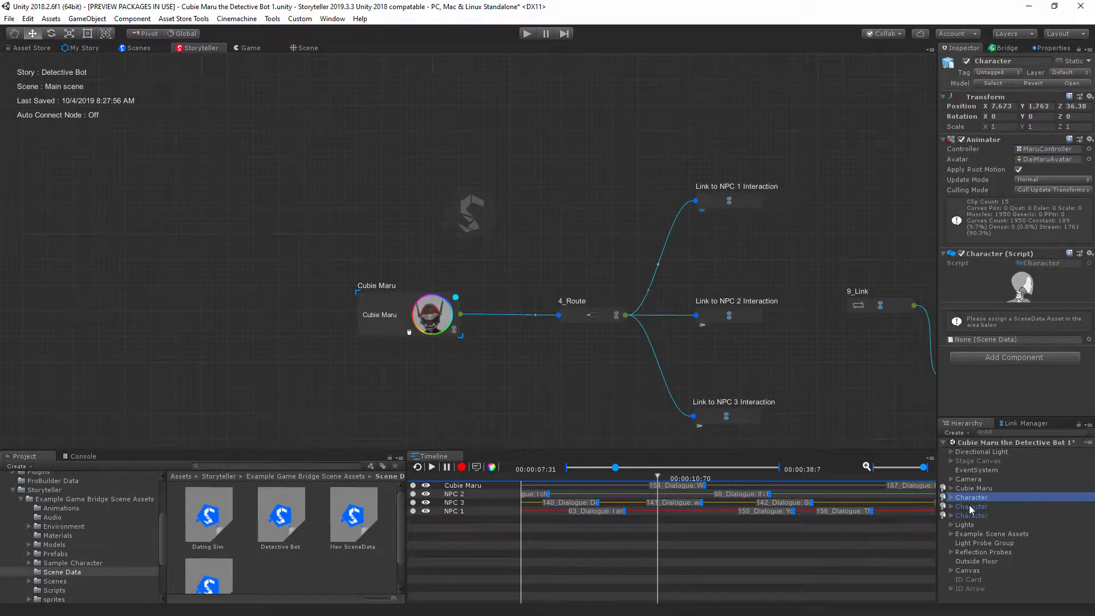
pyautogui.moveTo(342, 512); pyautogui.dragTo(1003, 340)
pyautogui.click(994, 324)
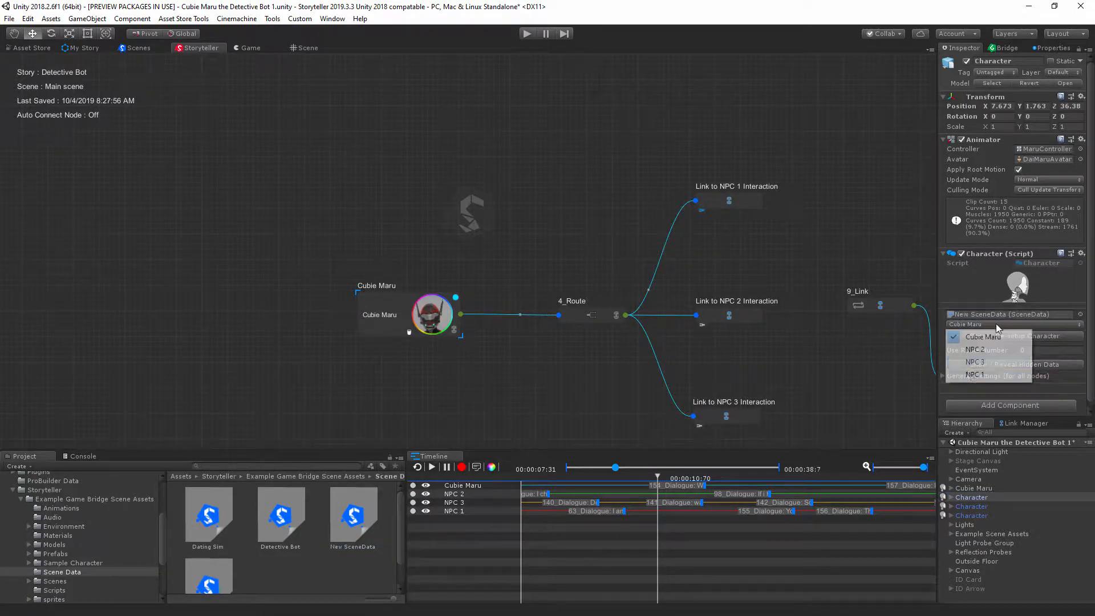
pyautogui.click(964, 342)
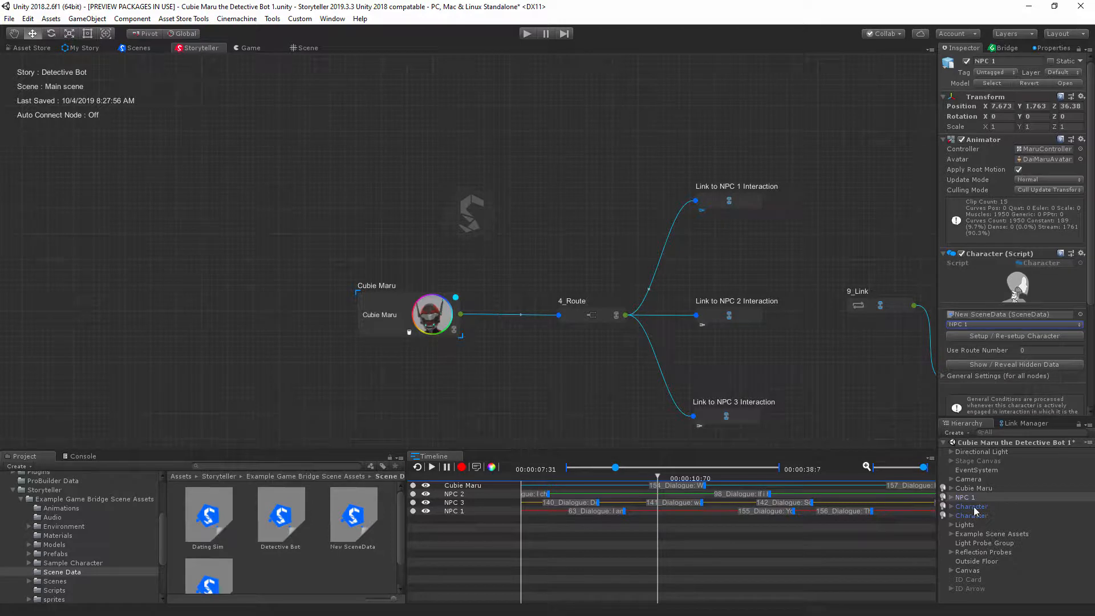
# Assign New SceneData to the Character object below NPC 1 and set its character to NPC 2.
pyautogui.click(973, 507)
pyautogui.moveTo(368, 527); pyautogui.dragTo(1027, 339)
pyautogui.click(981, 325)
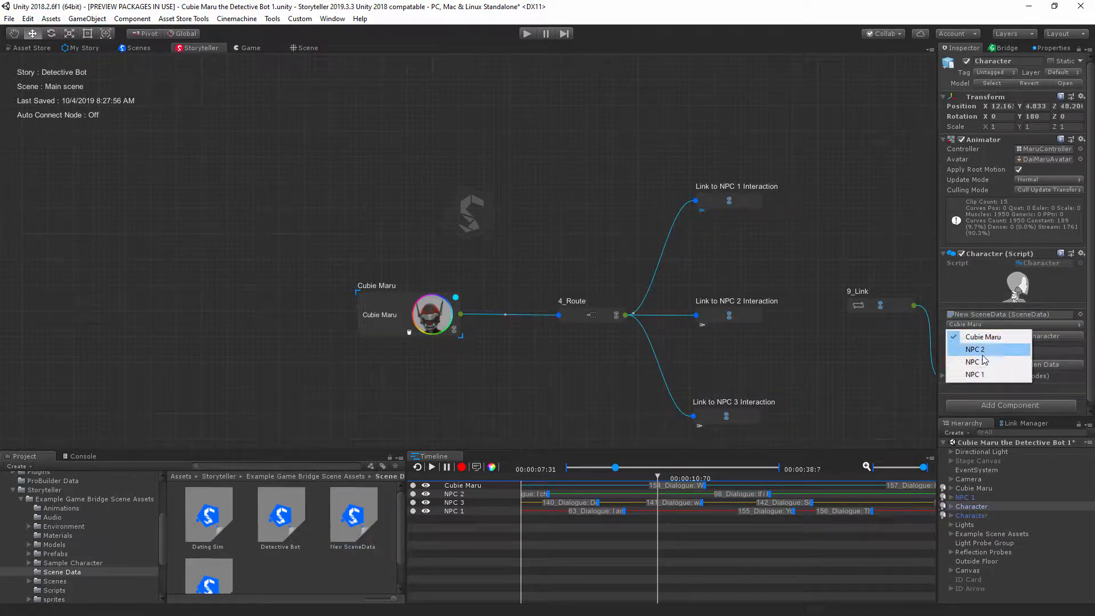
pyautogui.click(992, 351)
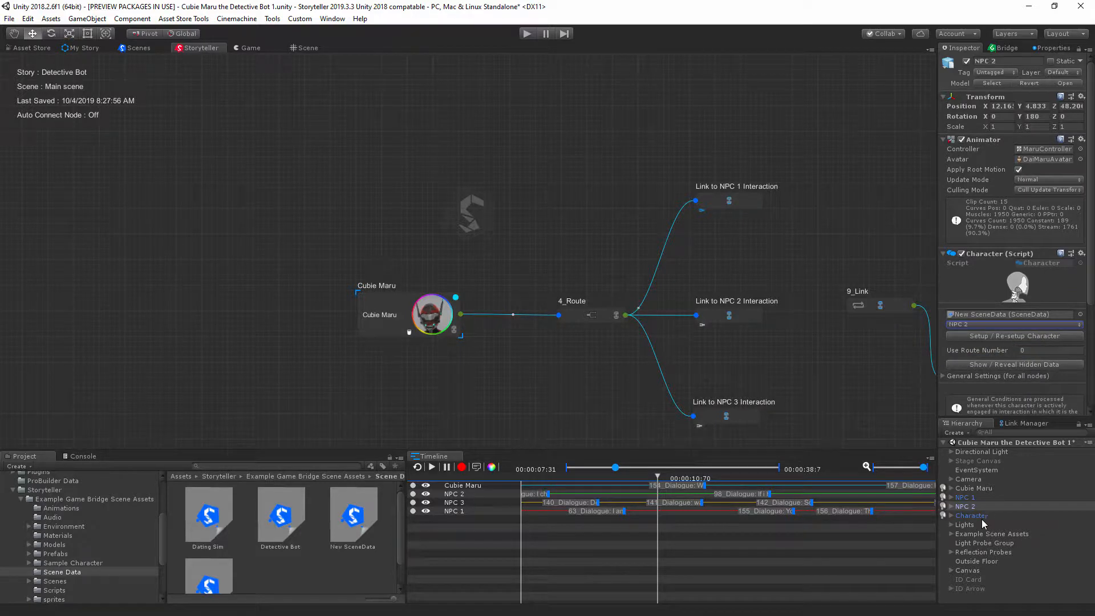
# Assign New SceneData to the last Character object, choose NPC 3 as its character, and set up the character.
pyautogui.click(981, 517)
pyautogui.moveTo(348, 525); pyautogui.dragTo(1029, 339)
pyautogui.click(989, 325)
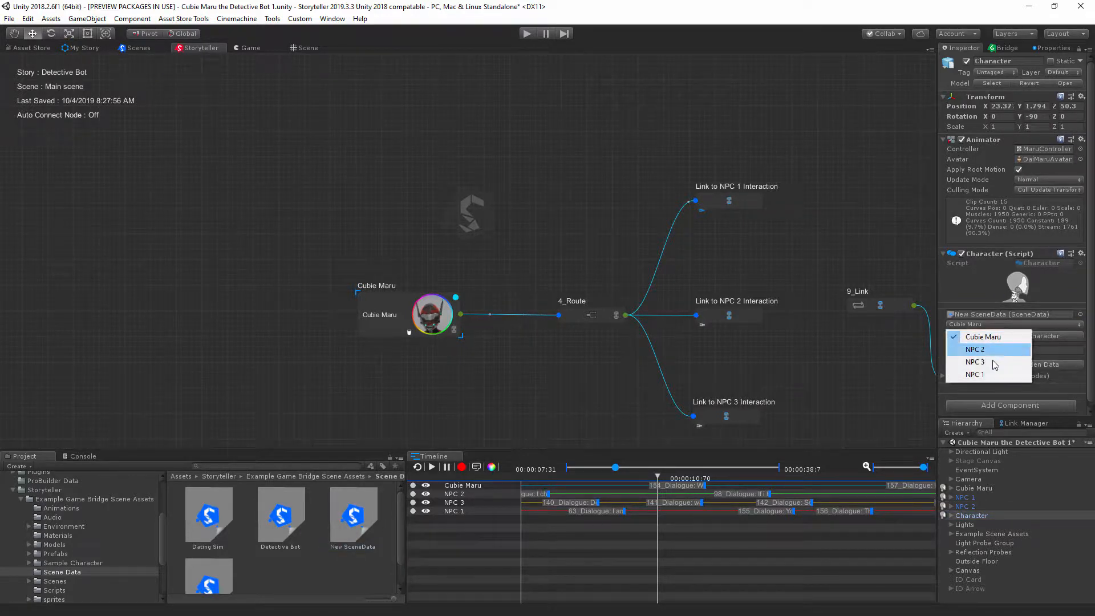
pyautogui.click(989, 361)
pyautogui.click(998, 337)
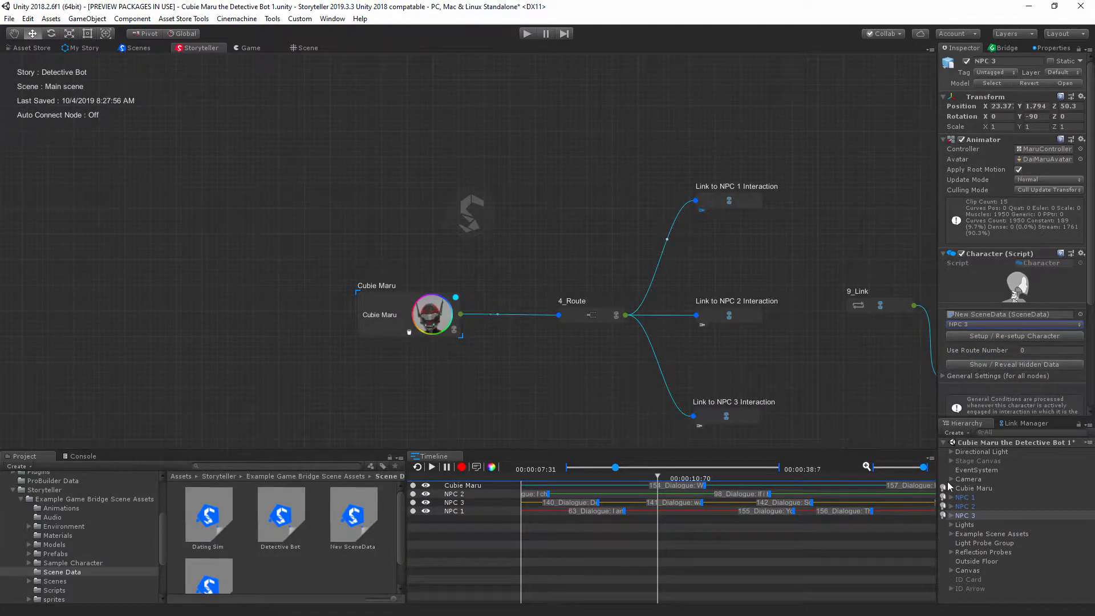
# Examine NPC 3's node graph and the settings of its Character component.
pyautogui.click(965, 515)
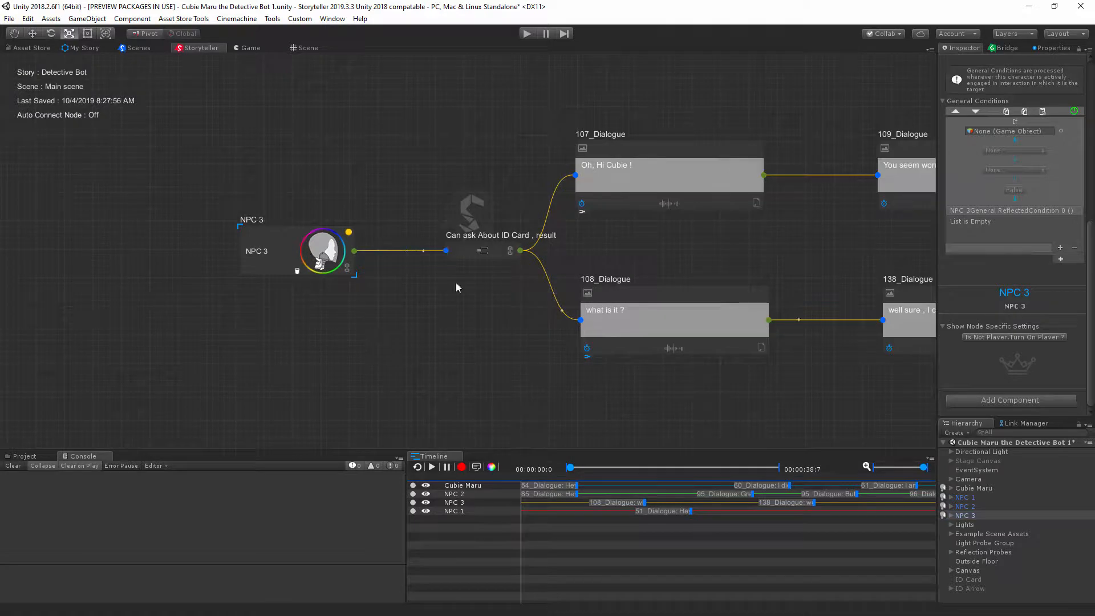
pyautogui.scroll(3, 1035, 292)
pyautogui.scroll(-3, 1035, 292)
pyautogui.scroll(8, 995, 306)
pyautogui.scroll(-6, 995, 305)
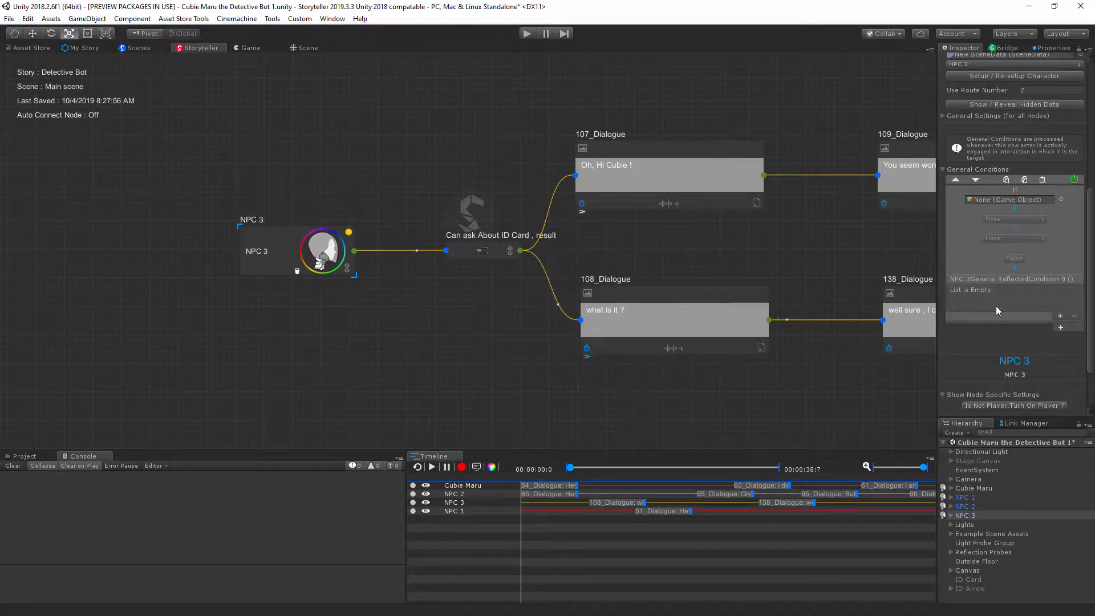
# Select Cubie Maru and examine where it stands in the Scene view relative to the nearby NPC.
pyautogui.click(972, 489)
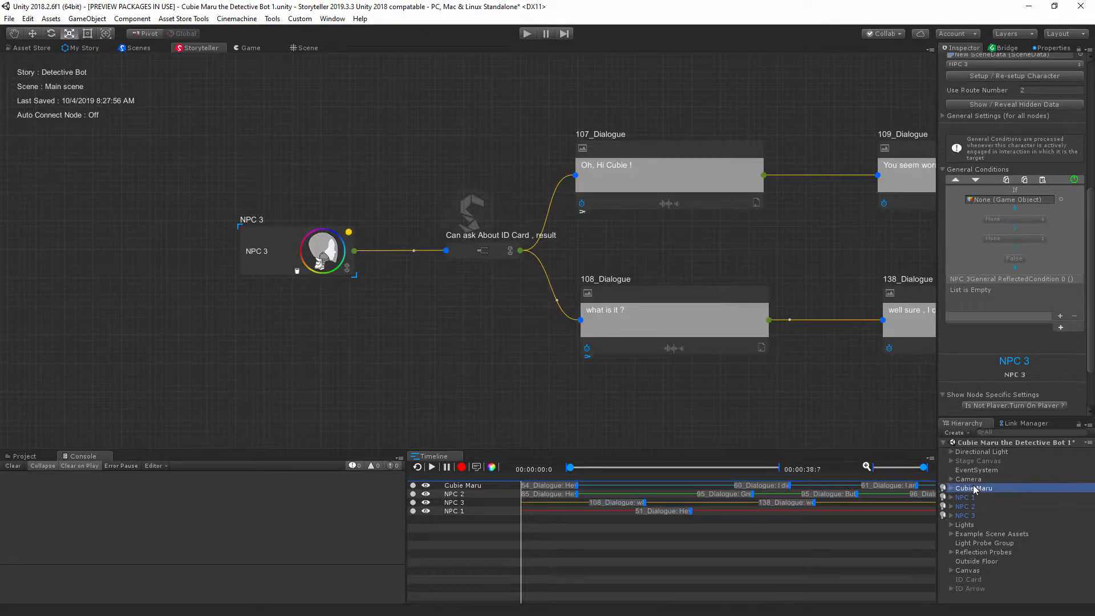
pyautogui.moveTo(732, 261); pyautogui.dragTo(647, 267, button='middle')
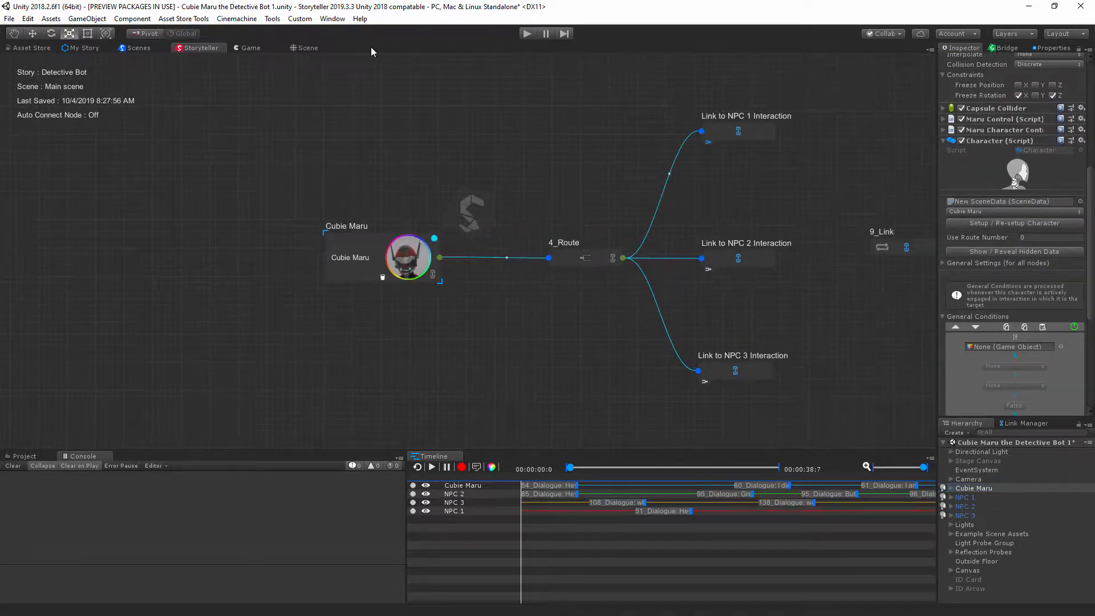
pyautogui.click(309, 48)
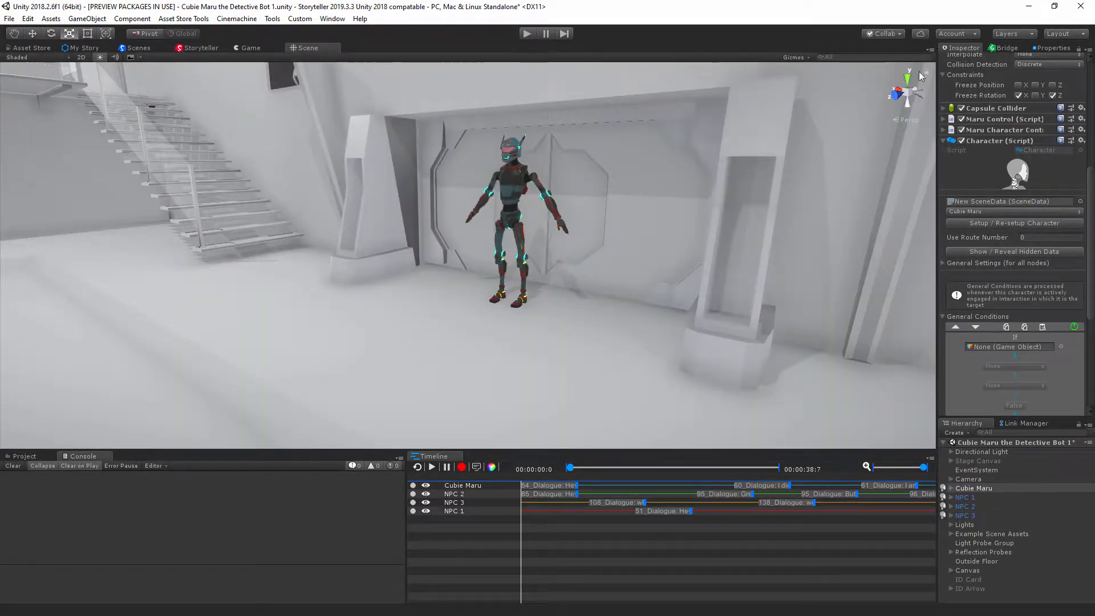
pyautogui.scroll(-6, 1004, 329)
pyautogui.moveTo(599, 269); pyautogui.dragTo(488, 290, button='right')
pyautogui.moveTo(782, 349); pyautogui.dragTo(794, 352, button='right')
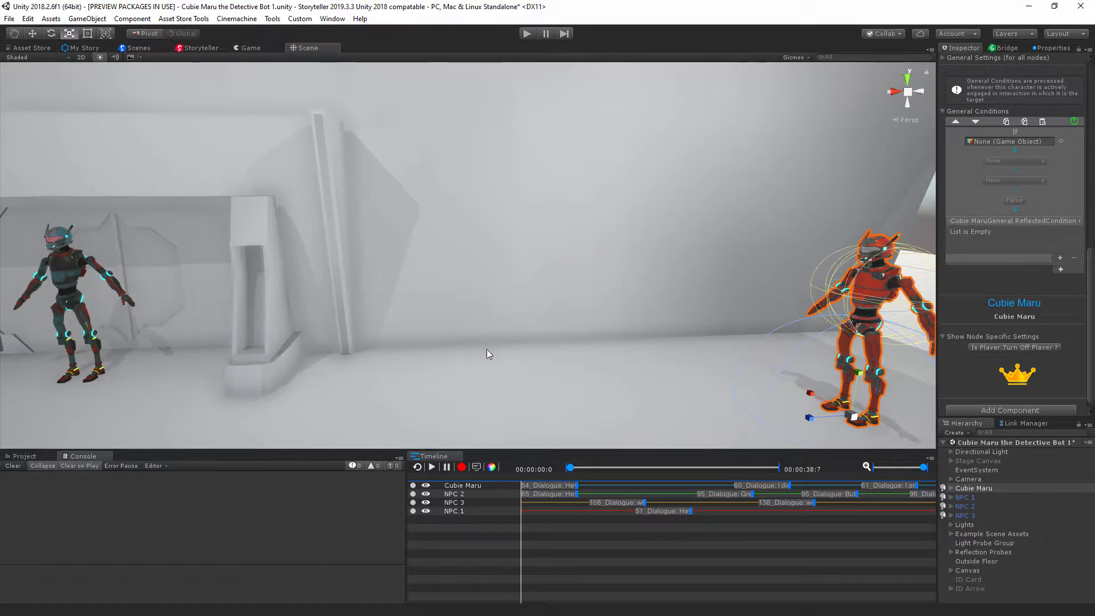
pyautogui.moveTo(487, 350); pyautogui.dragTo(279, 331, button='right')
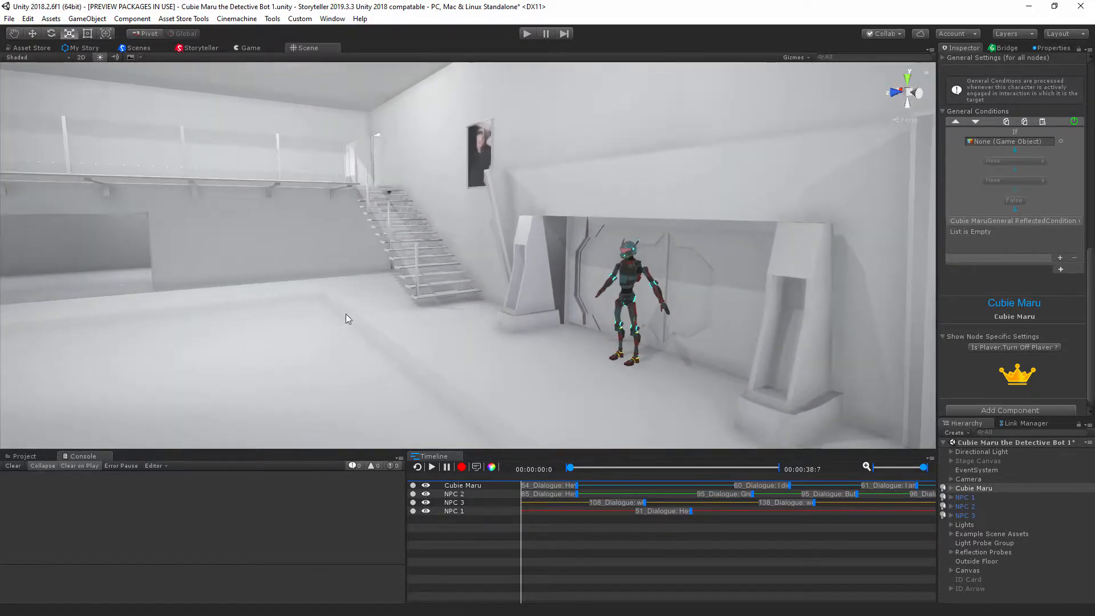
pyautogui.moveTo(662, 303); pyautogui.dragTo(1083, 366, button='right')
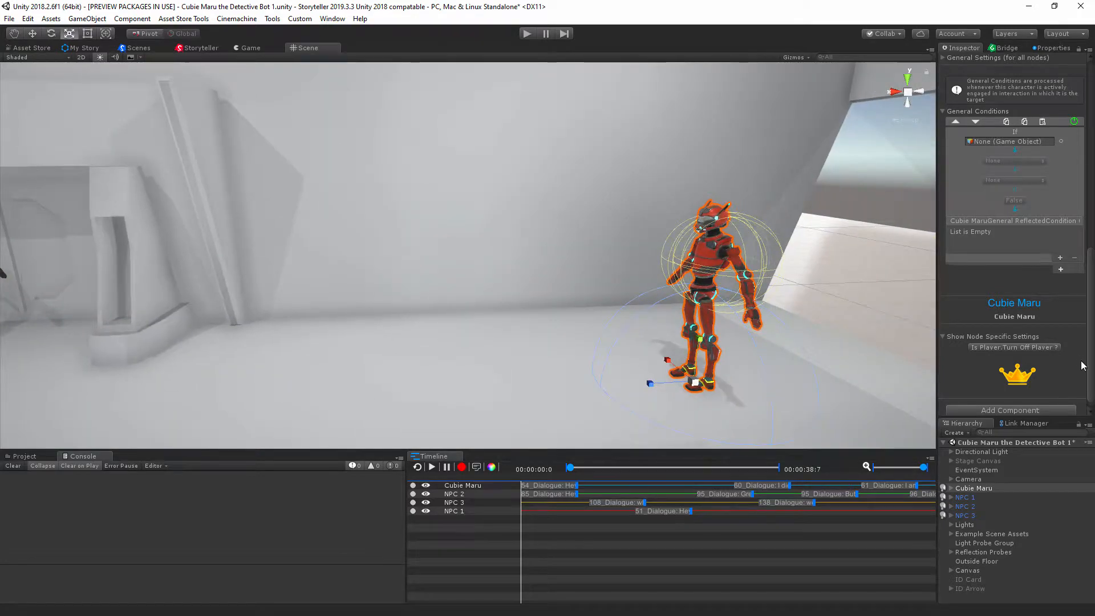
# Add a Player Trigger component to Cubie Maru and set its Target Tag to NPC.
pyautogui.scroll(-1, 1042, 371)
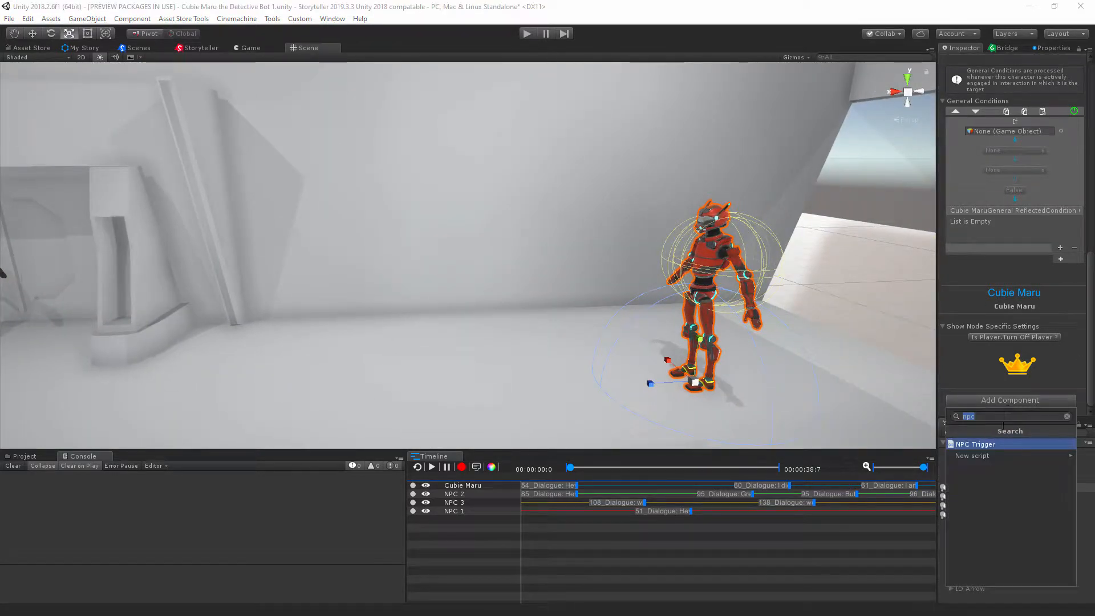
pyautogui.write('player')
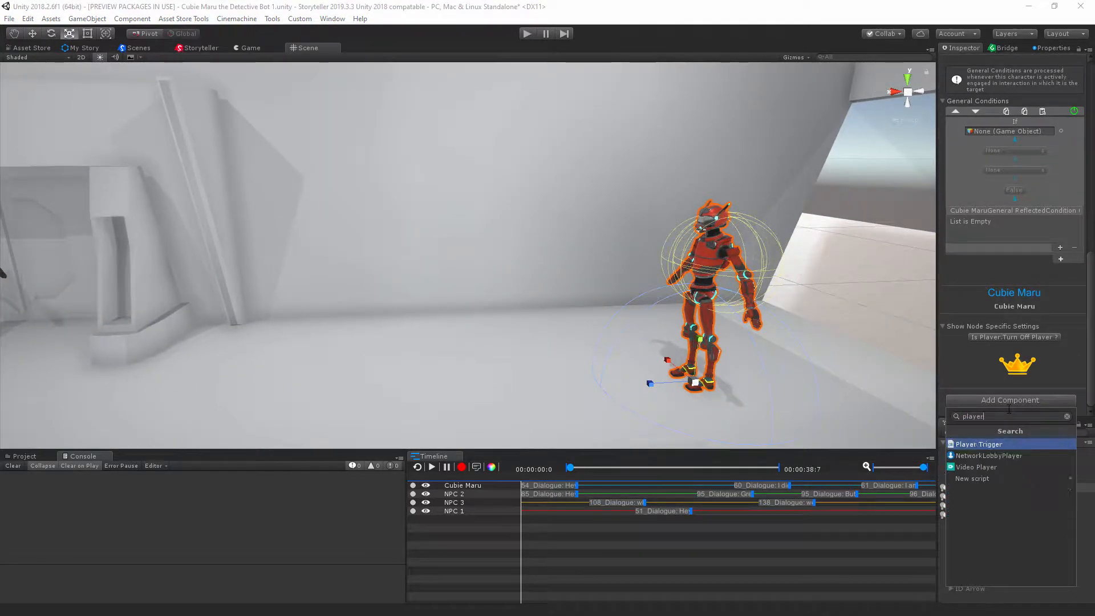
pyautogui.click(988, 443)
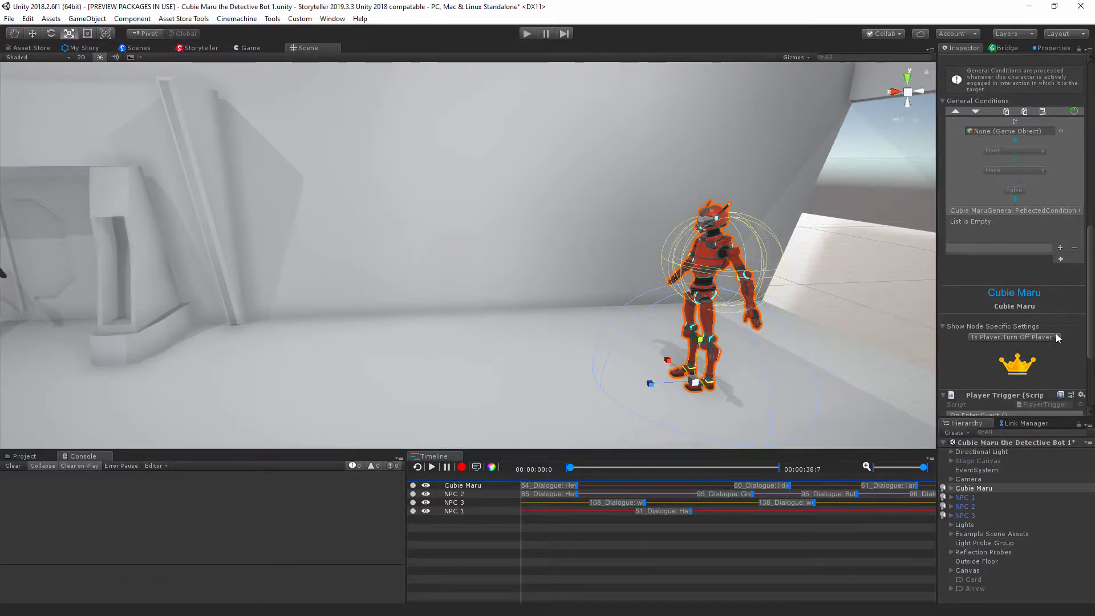
pyautogui.scroll(-4, 1055, 333)
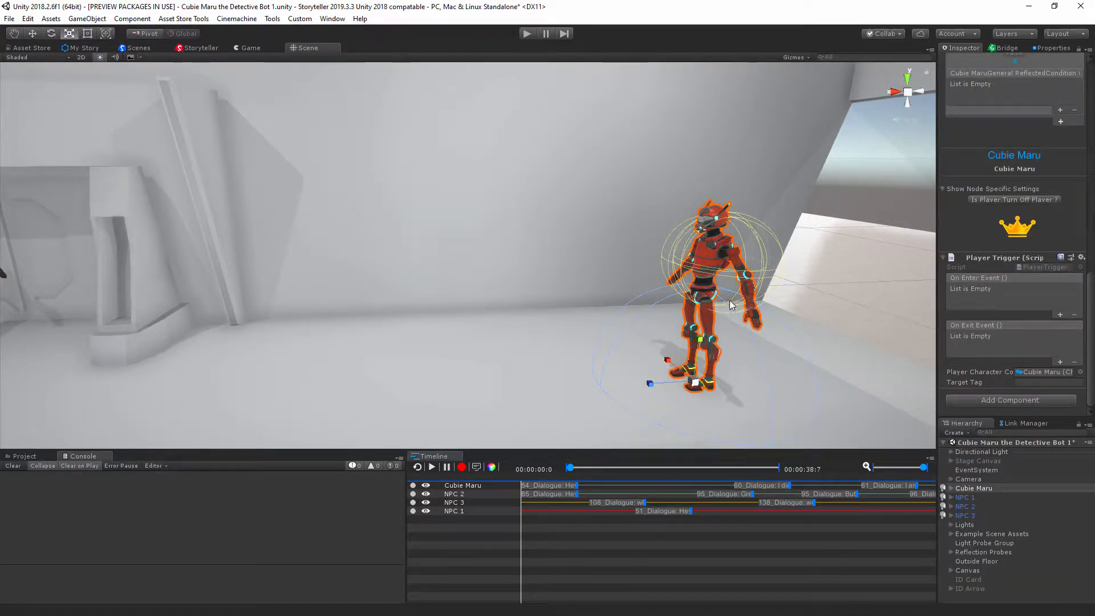
pyautogui.moveTo(652, 293); pyautogui.dragTo(696, 298, button='right')
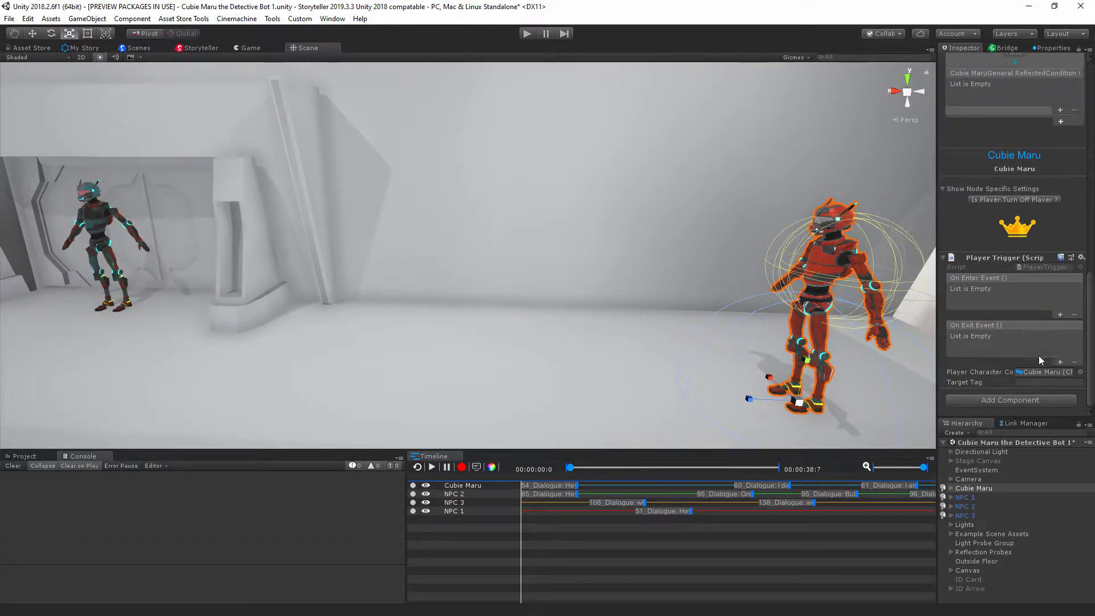
pyautogui.click(1035, 383)
pyautogui.write('NPC')
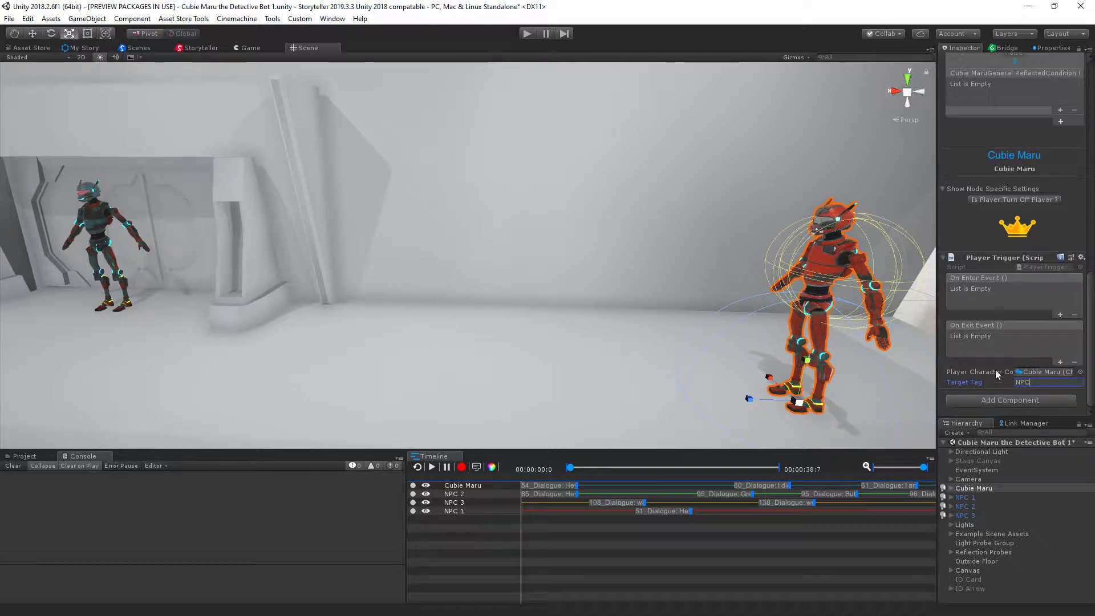
# Review Cubie Maru's route graph in Storyteller and move the timeline playhead to about 00:00:02:43.
pyautogui.click(195, 50)
pyautogui.moveTo(635, 309); pyautogui.dragTo(294, 353, button='middle')
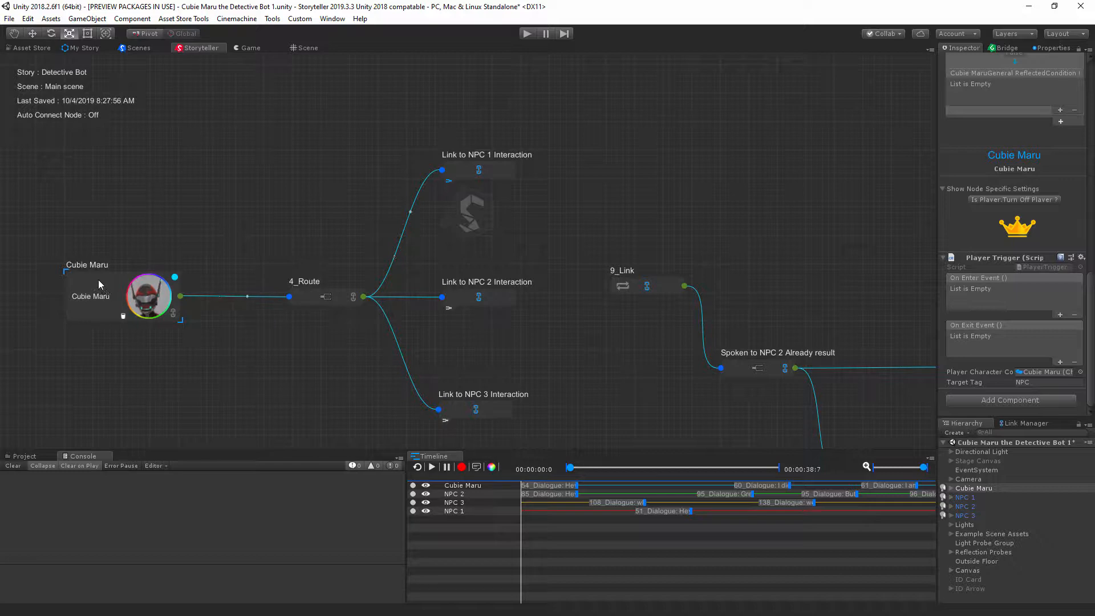
pyautogui.moveTo(223, 242); pyautogui.dragTo(255, 228, button='middle')
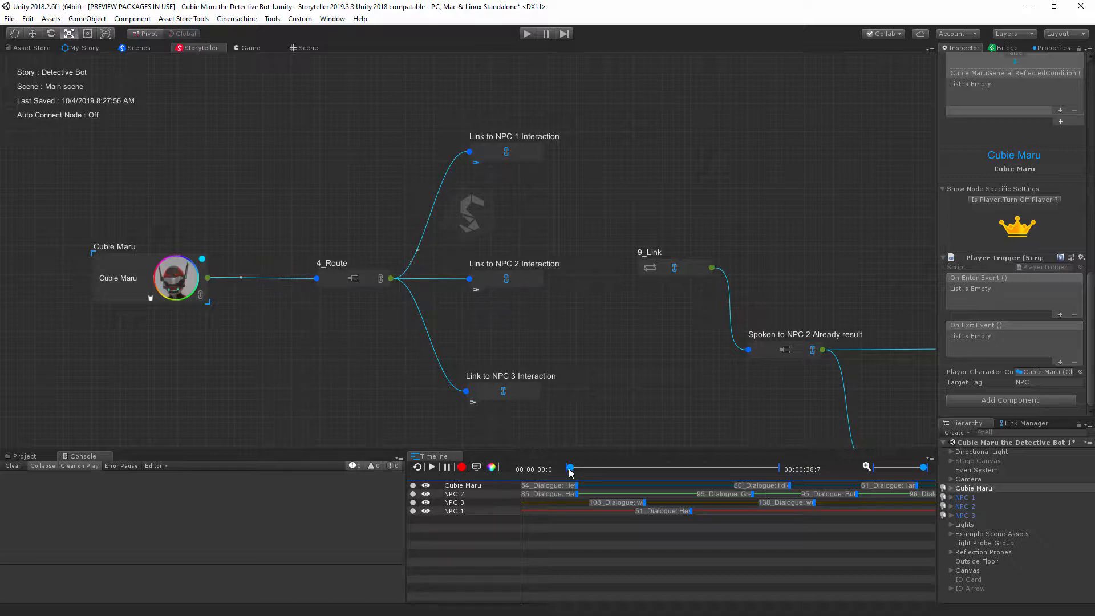
pyautogui.moveTo(570, 469); pyautogui.dragTo(660, 490)
pyautogui.moveTo(572, 469); pyautogui.dragTo(554, 484)
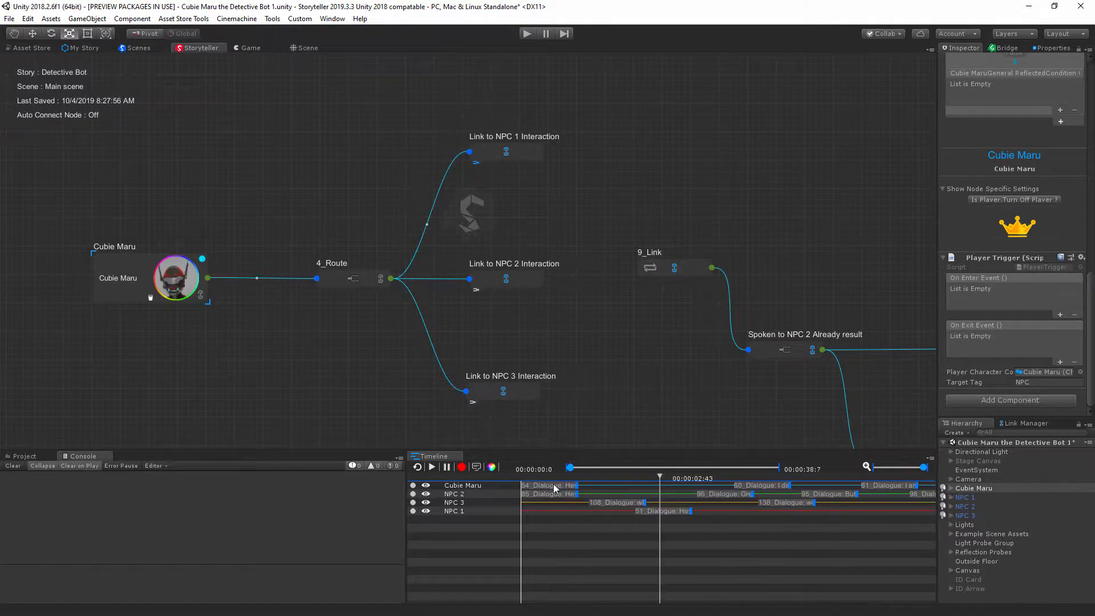
# Turn on the record markers of the Cubie Maru and NPC 1 timeline tracks, and hide the NPC 3 and NPC 2 tracks.
pyautogui.click(414, 485)
pyautogui.click(426, 503)
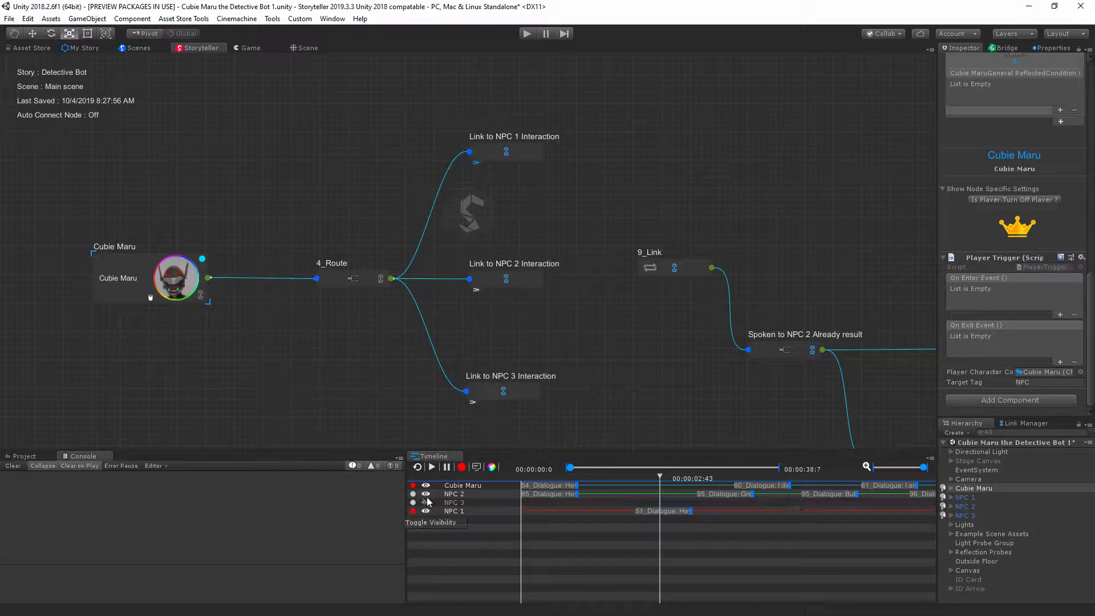
pyautogui.click(426, 494)
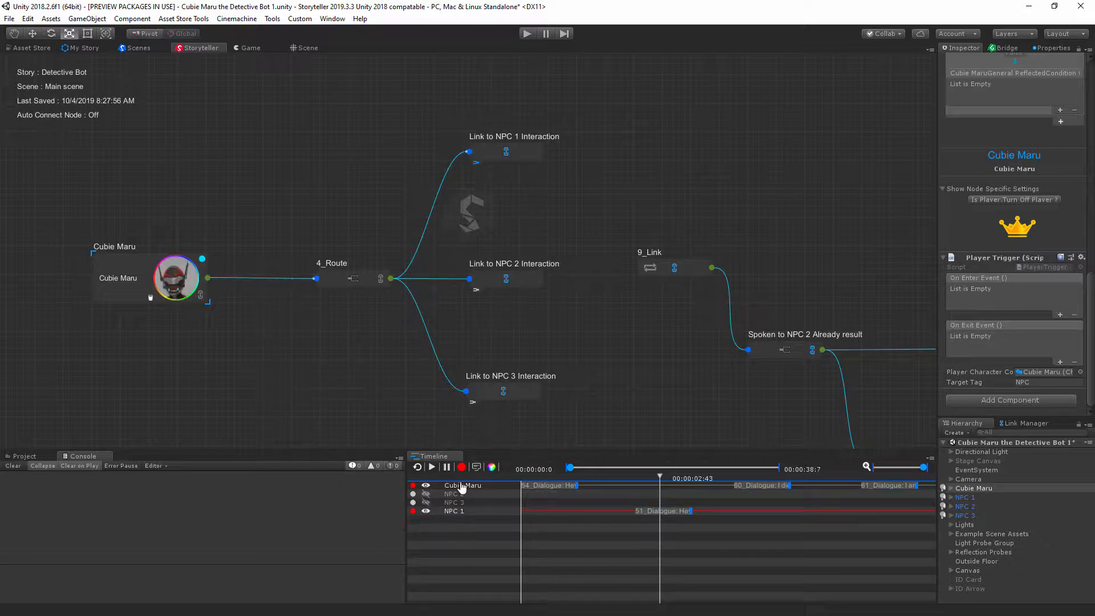
# Open the Story Sample conversation preview, shorten its window and move it clear of the timeline.
pyautogui.click(474, 468)
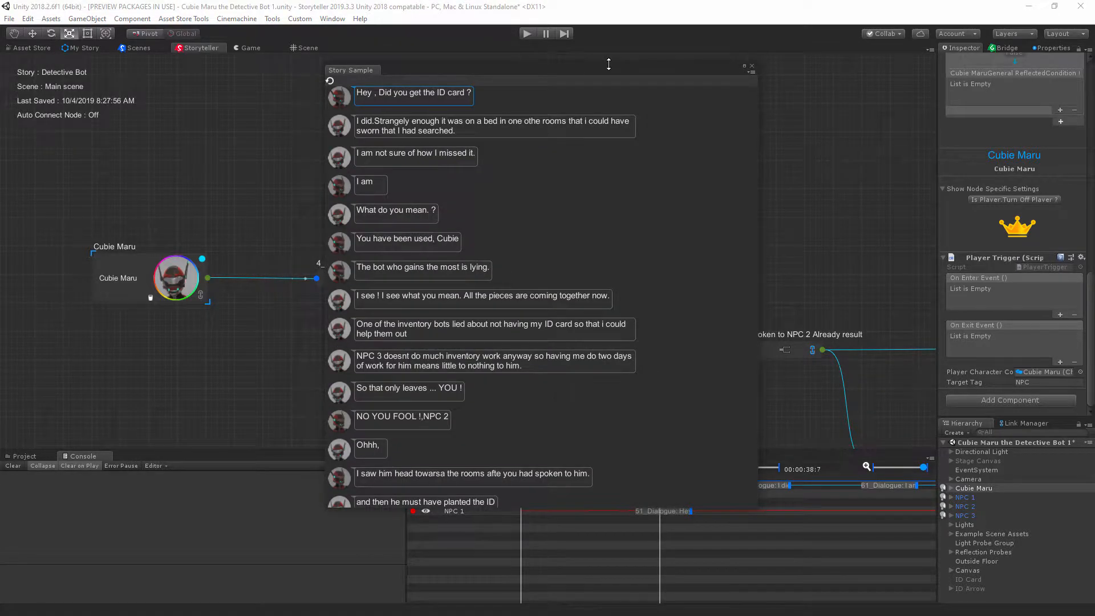
pyautogui.moveTo(612, 72); pyautogui.dragTo(330, 99)
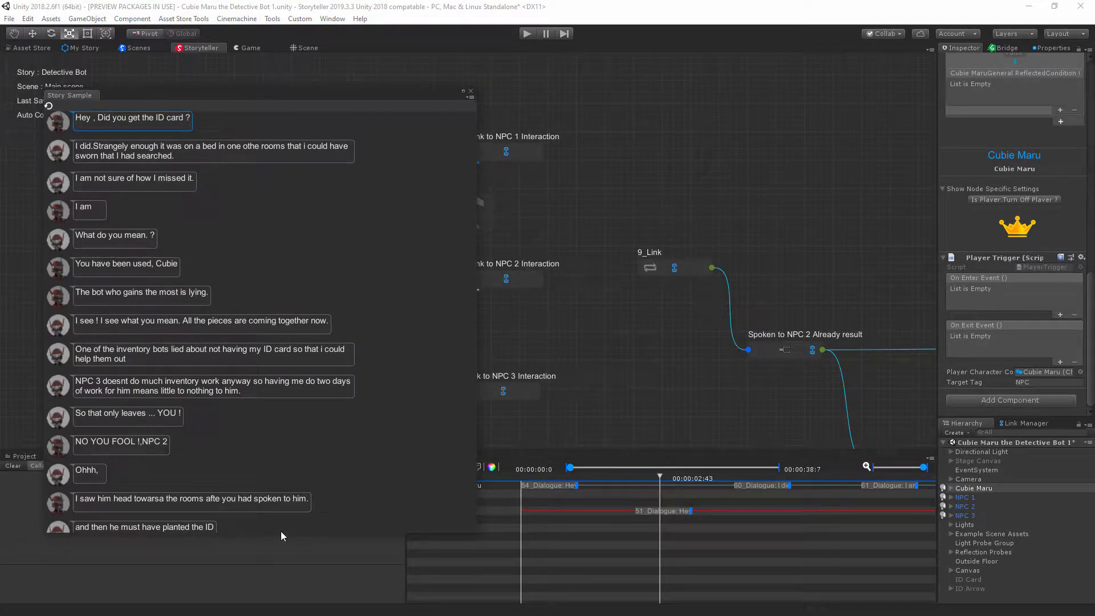
pyautogui.moveTo(279, 533); pyautogui.dragTo(276, 303)
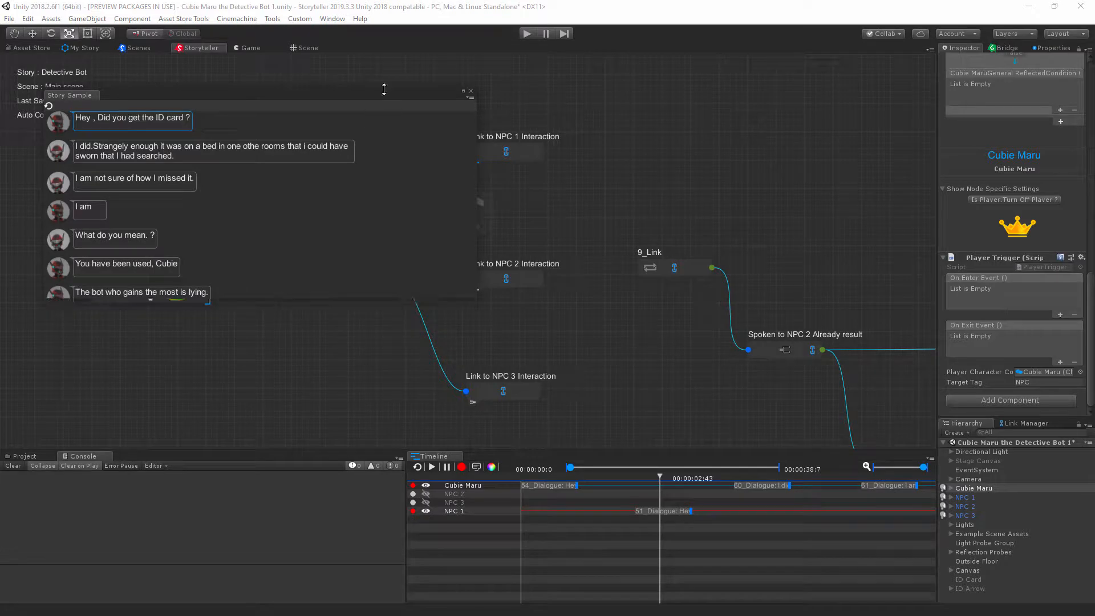
pyautogui.moveTo(380, 99); pyautogui.dragTo(343, 110)
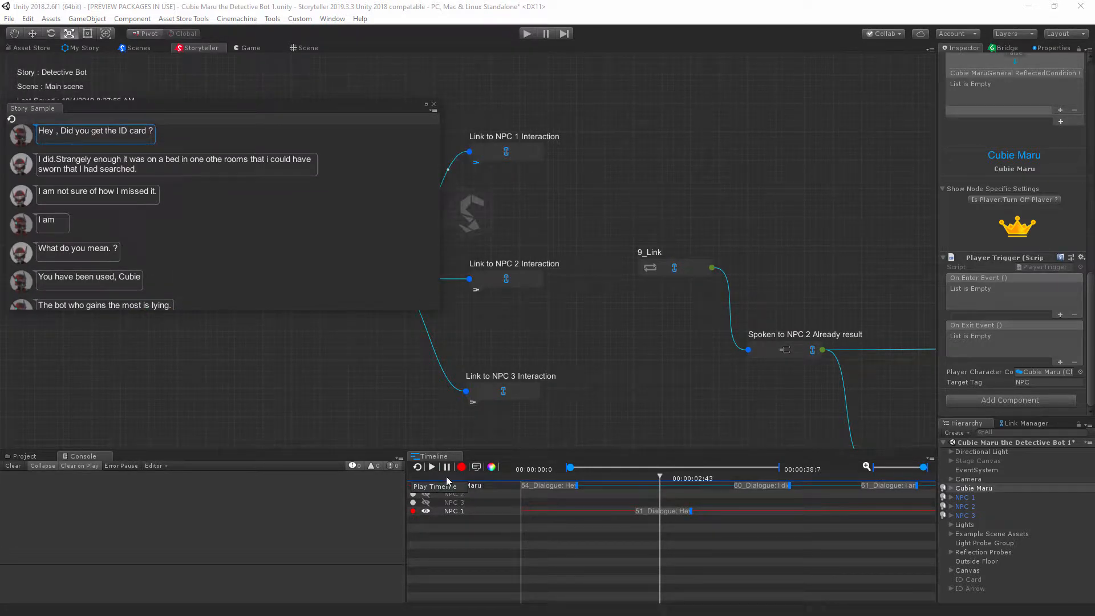
# Play the timeline from near its start while watching the dialogue in Story Sample, and close the preview.
pyautogui.moveTo(659, 477); pyautogui.dragTo(545, 516)
pyautogui.click(431, 467)
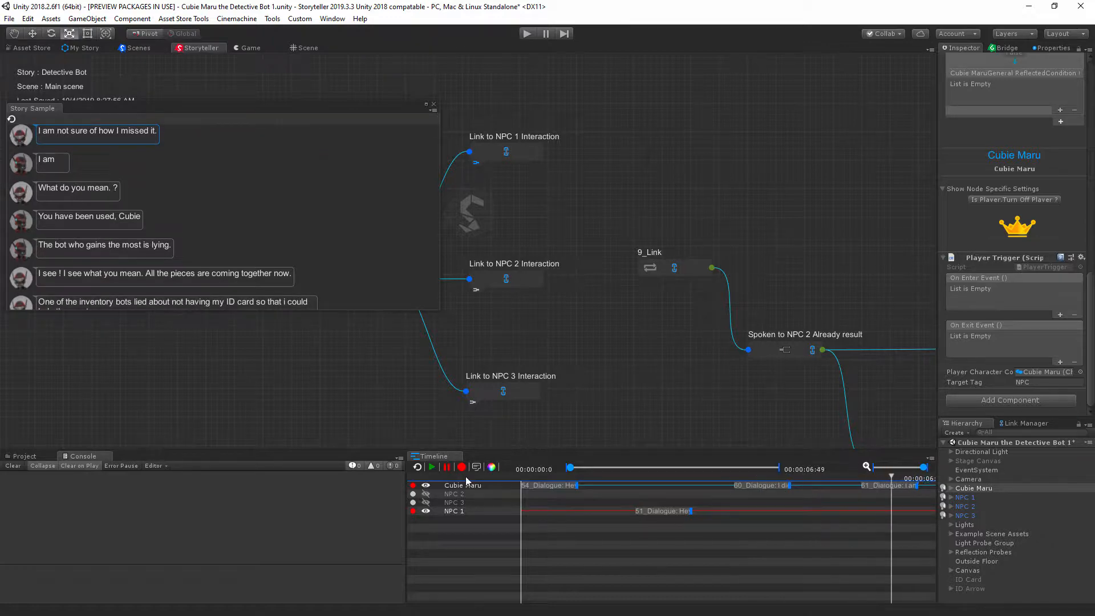
pyautogui.click(434, 105)
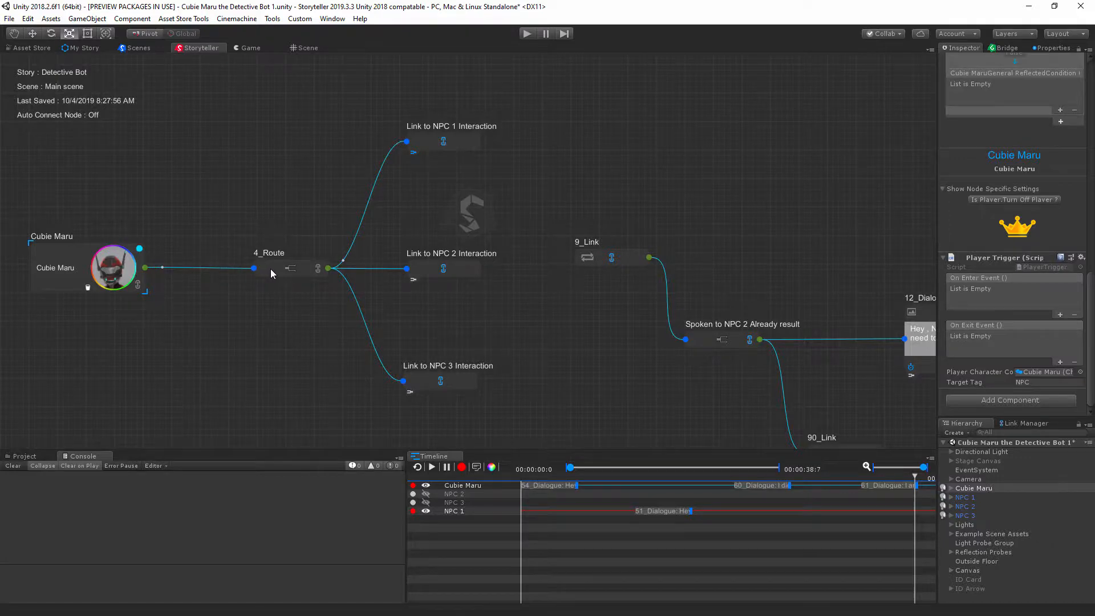
# Select the 4_Route node and examine the NPC 1 interaction branches in Cubie Maru's story graph.
pyautogui.click(271, 269)
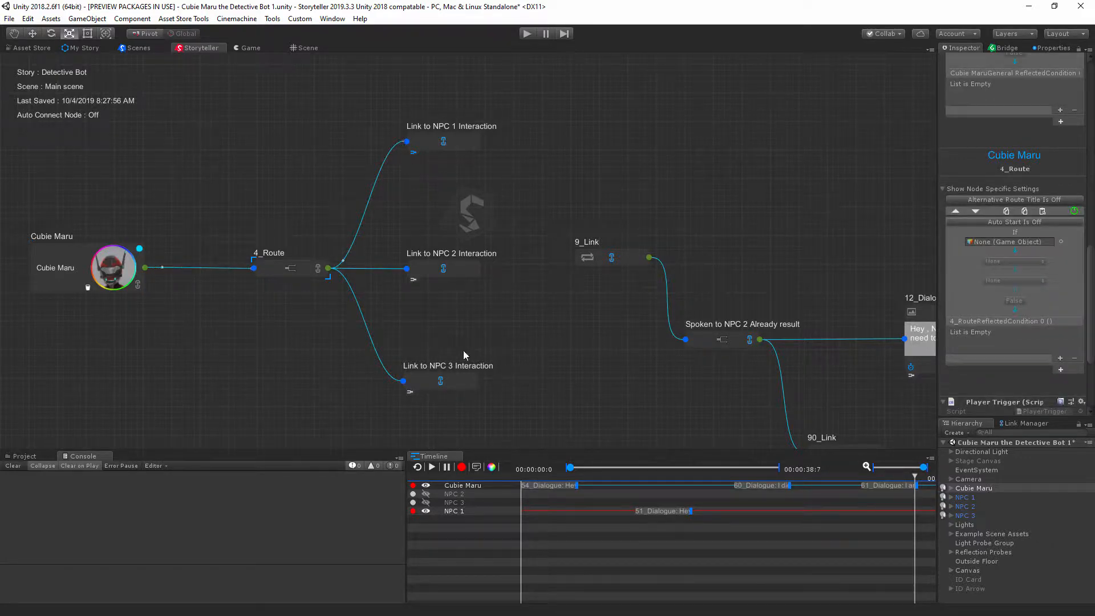
pyautogui.moveTo(557, 321); pyautogui.dragTo(538, 332, button='middle')
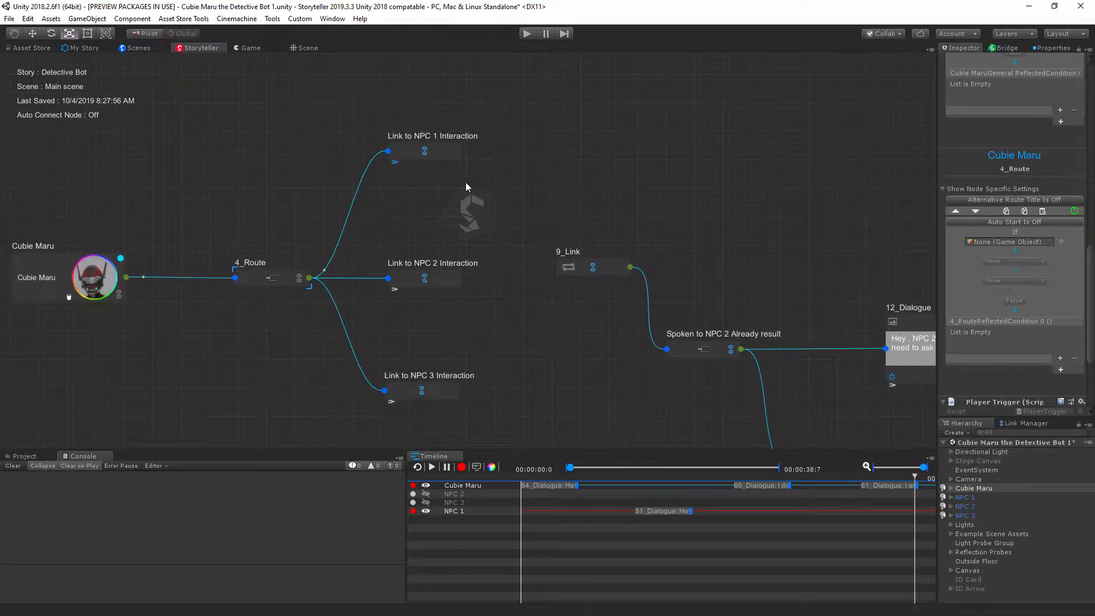
pyautogui.moveTo(515, 109); pyautogui.dragTo(382, 304, button='middle')
pyautogui.scroll(-3, 393, 302)
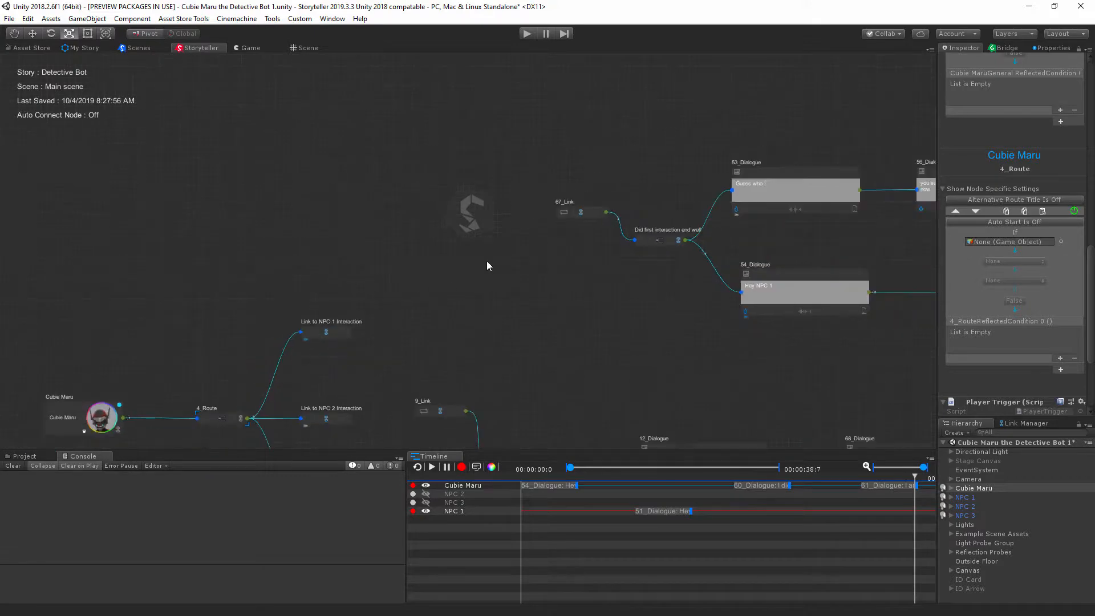
pyautogui.moveTo(542, 134); pyautogui.dragTo(419, 429, button='middle')
pyautogui.moveTo(503, 321); pyautogui.dragTo(523, 345, button='middle')
pyautogui.scroll(2, 523, 337)
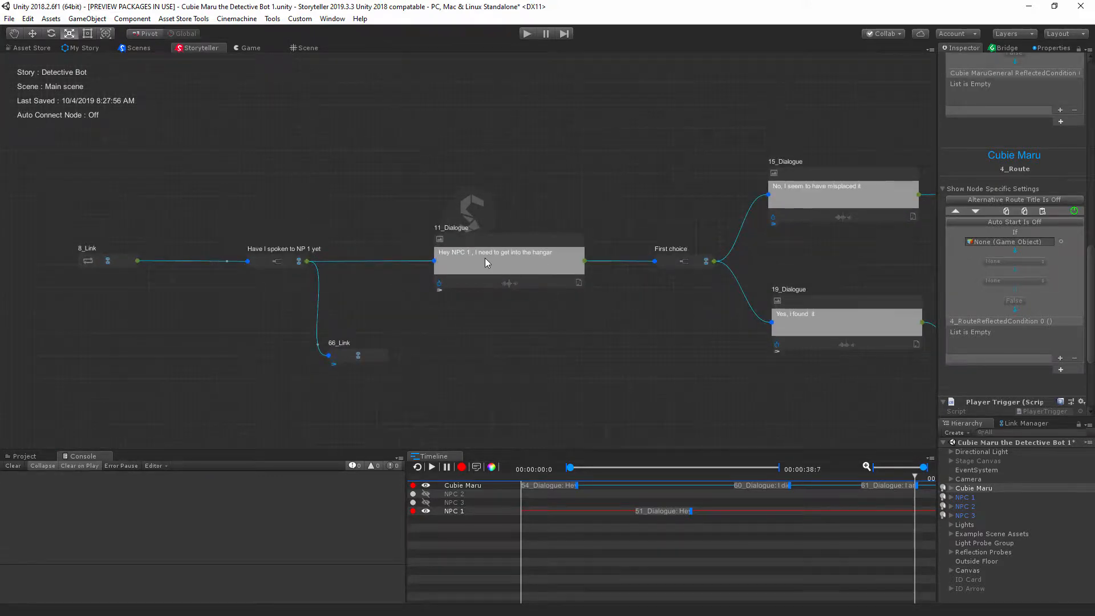
pyautogui.moveTo(511, 376); pyautogui.dragTo(640, 196, button='middle')
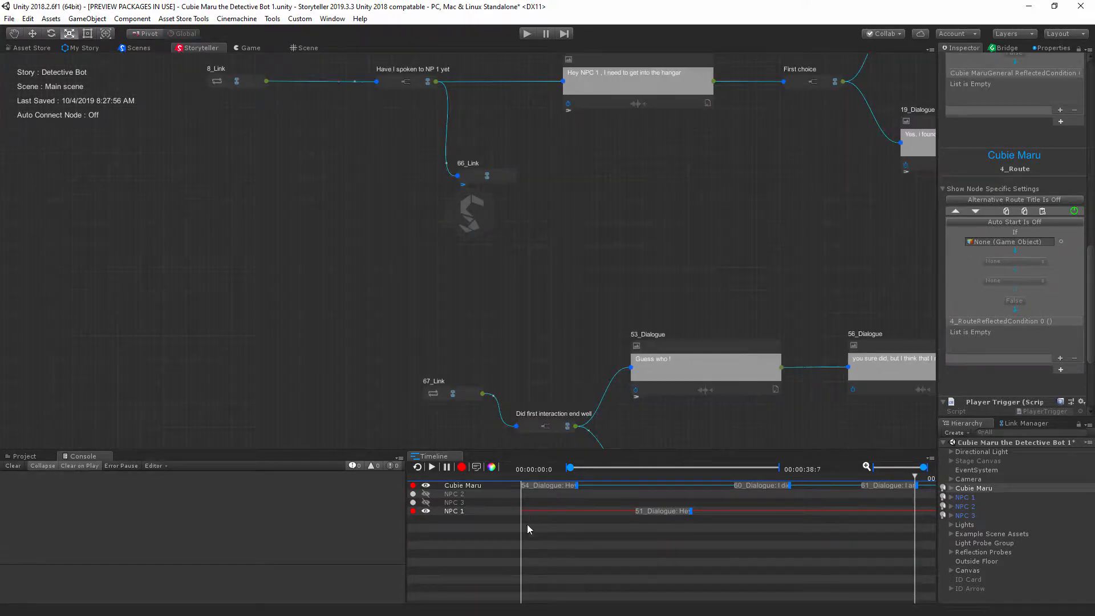
# Locate 54_Dialogue from the Cubie Maru timeline track and trace its branch back to the 4_Route node.
pyautogui.click(547, 484)
pyautogui.moveTo(484, 284); pyautogui.dragTo(498, 316, button='middle')
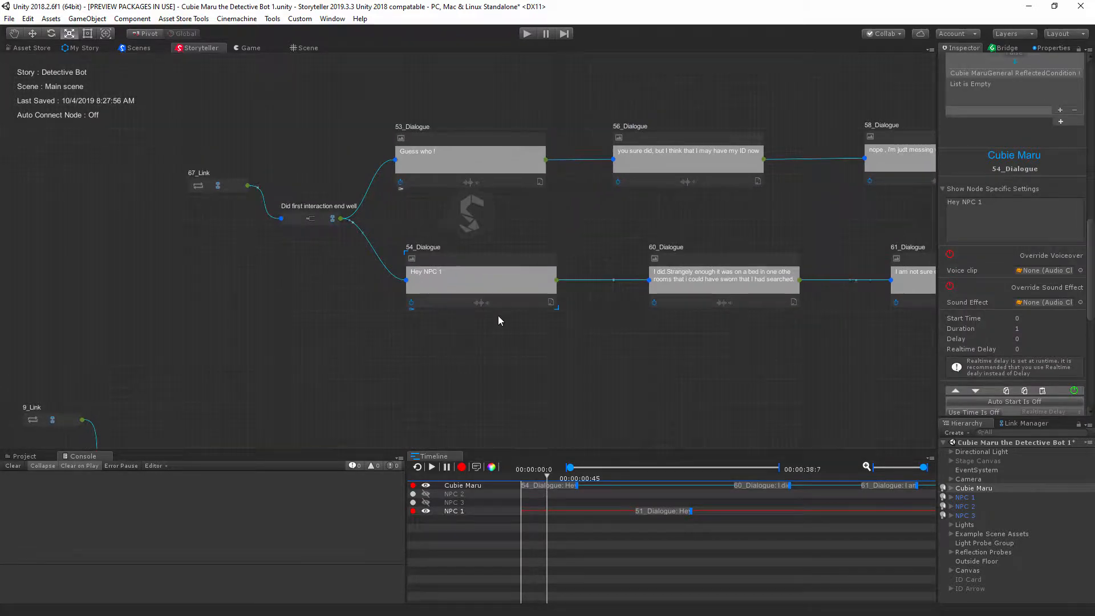
pyautogui.scroll(-1, 521, 440)
pyautogui.moveTo(409, 371); pyautogui.dragTo(721, 144, button='middle')
pyautogui.moveTo(247, 219); pyautogui.dragTo(434, 310, button='middle')
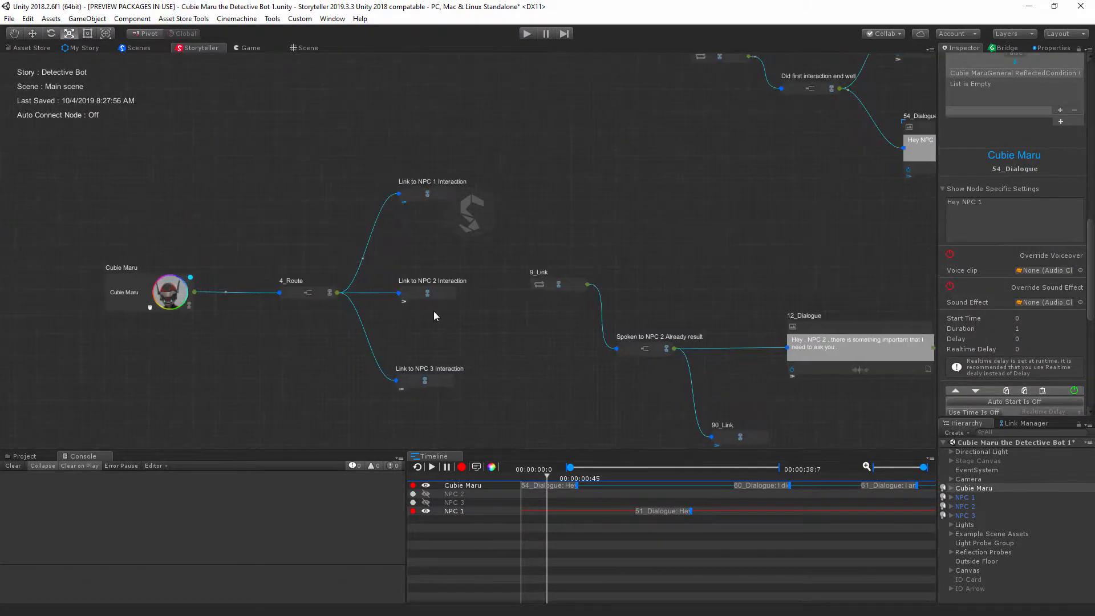
# Switch the "Have I spoken to NP 1 yet" route to the 11_Dialogue branch.
pyautogui.moveTo(758, 127); pyautogui.dragTo(543, 493, button='middle')
pyautogui.moveTo(593, 302); pyautogui.dragTo(686, 406, button='middle')
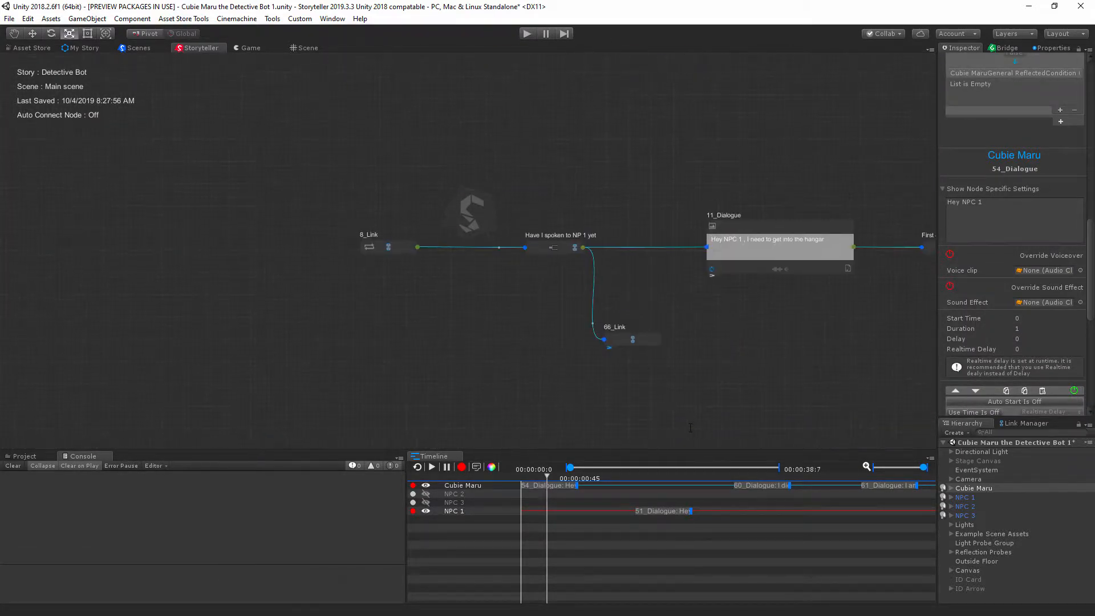
pyautogui.click(709, 278)
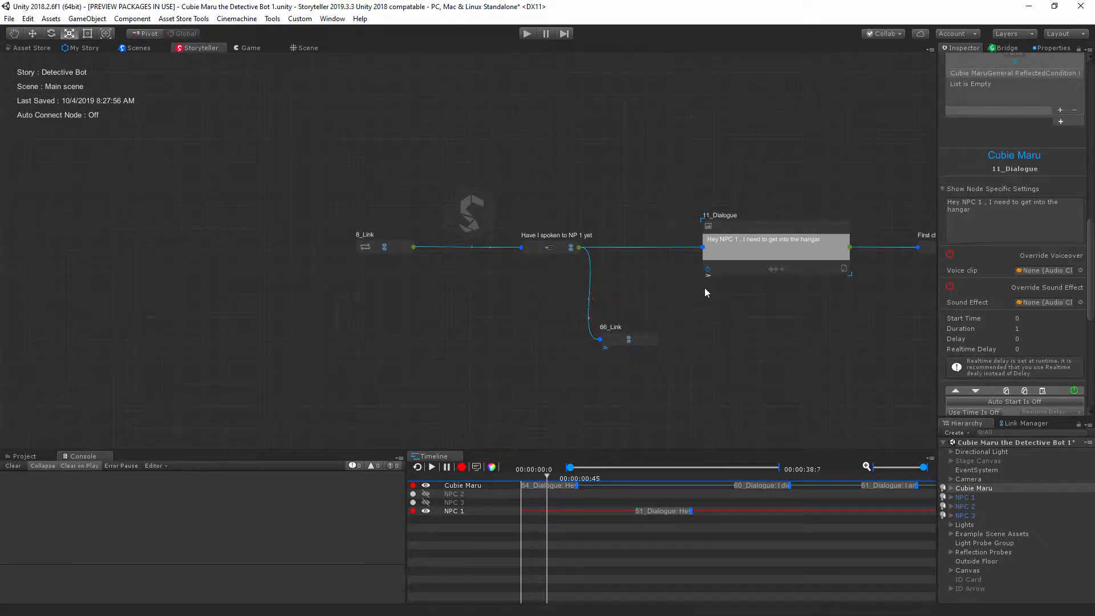
pyautogui.click(709, 278)
pyautogui.moveTo(654, 365); pyautogui.dragTo(683, 229, button='middle')
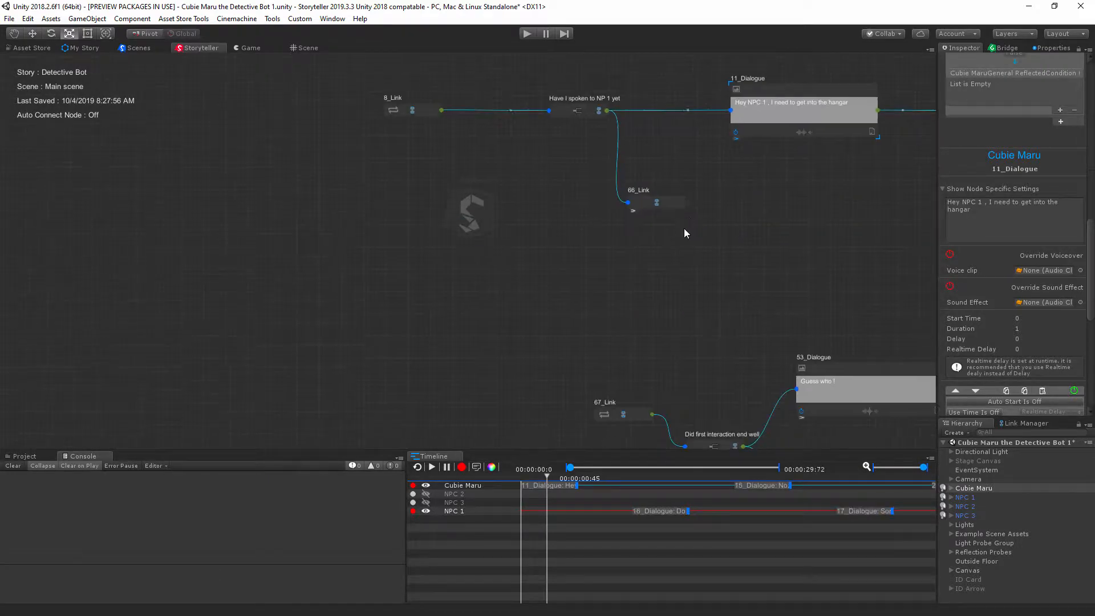
pyautogui.moveTo(535, 436); pyautogui.dragTo(643, 277, button='middle')
# Show the properties of 11_Dialogue and preview its conversation in Story Sample, closing the preview when finished.
pyautogui.click(1052, 48)
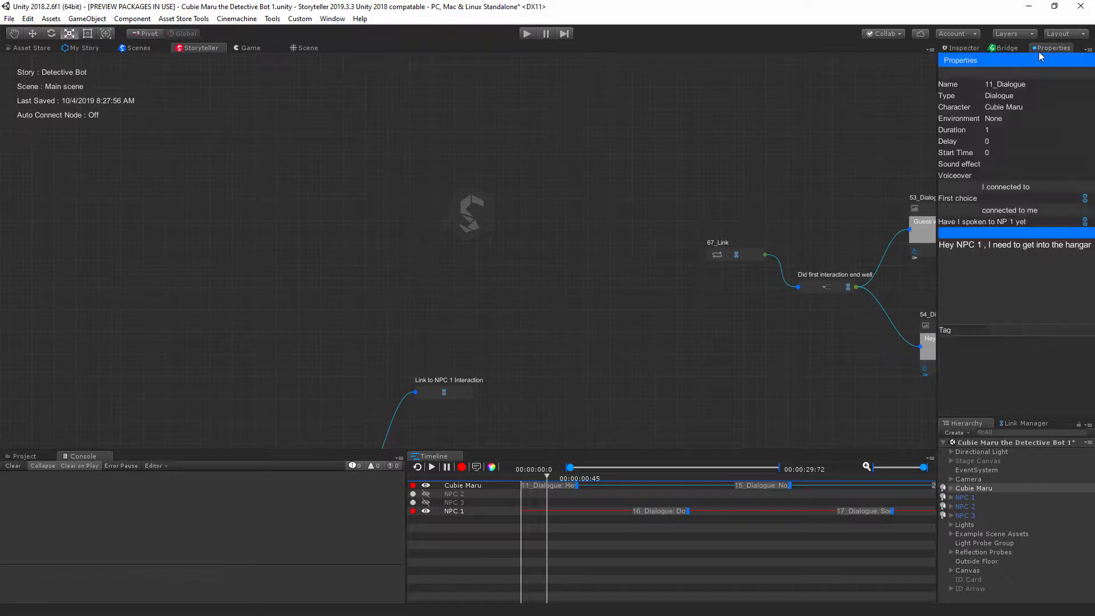
pyautogui.moveTo(657, 434); pyautogui.dragTo(729, 260, button='middle')
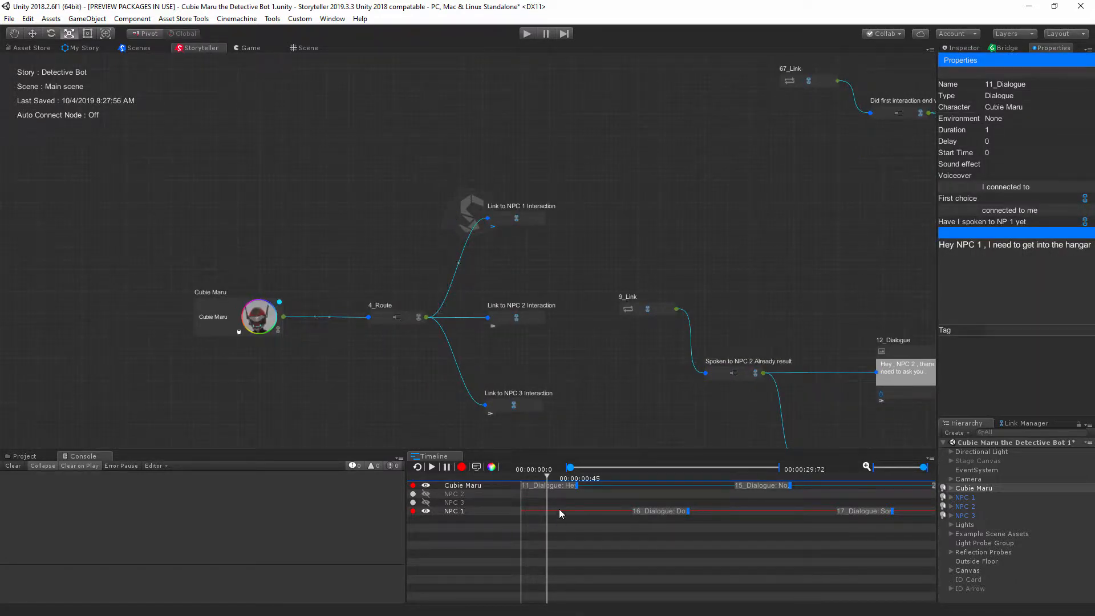
pyautogui.click(476, 467)
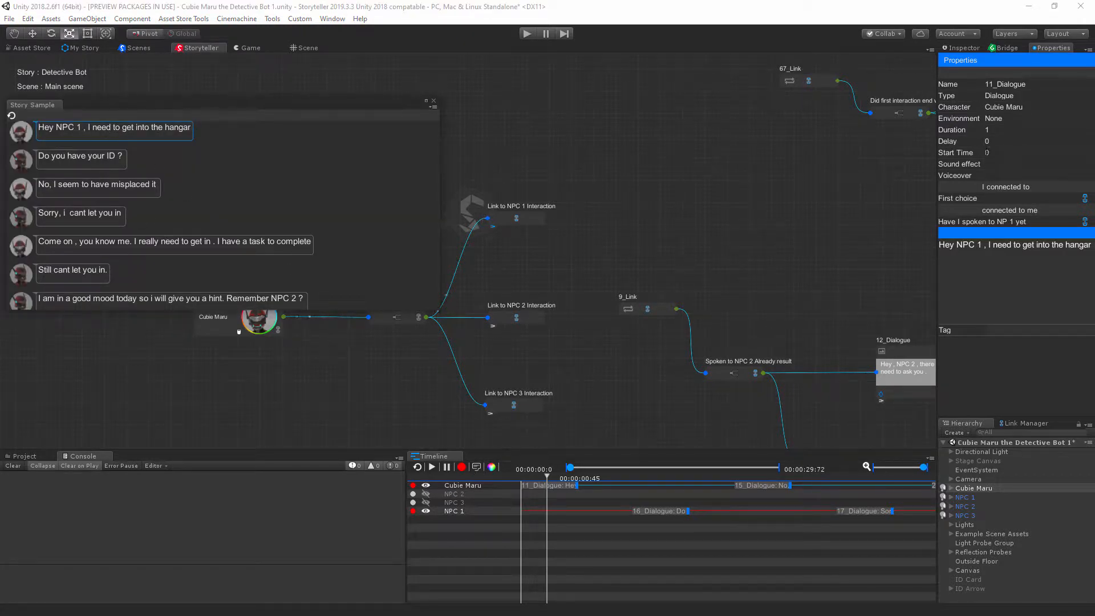
pyautogui.click(988, 153)
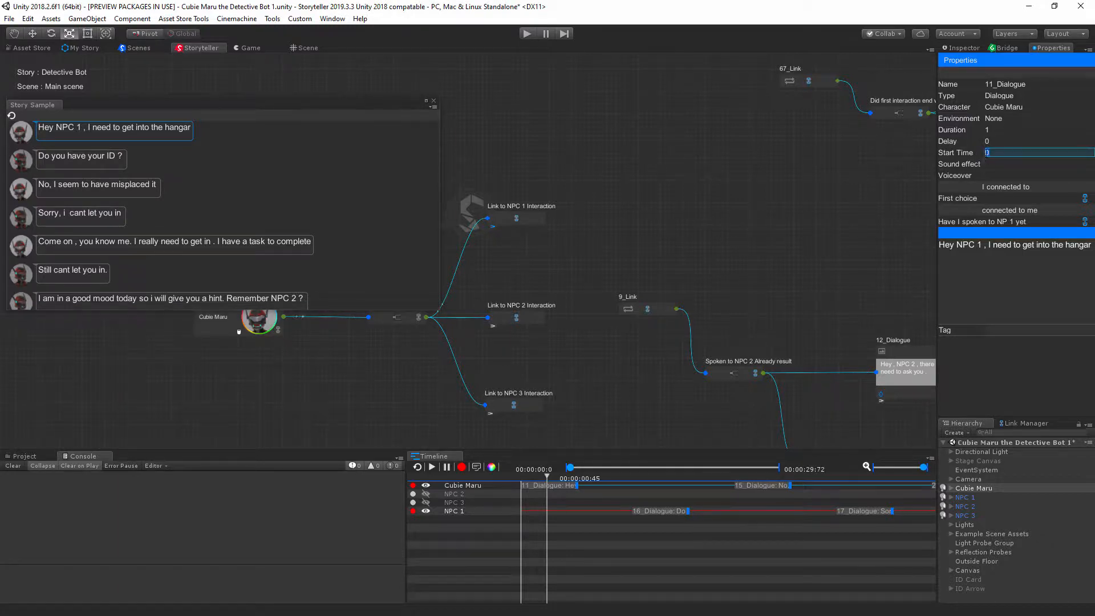
pyautogui.click(433, 102)
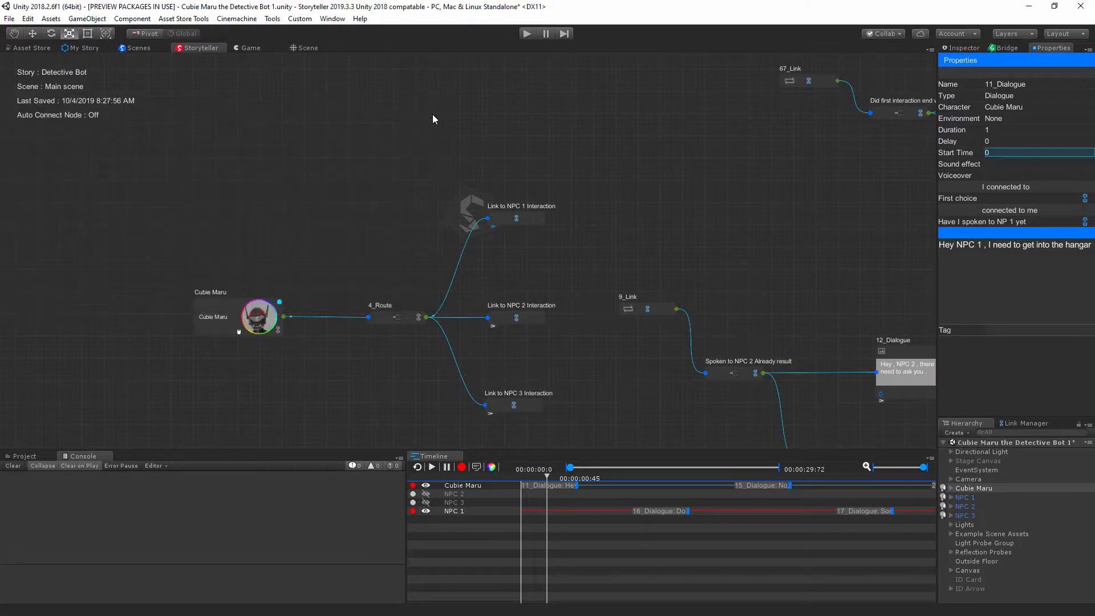
# Show the properties of the 4_Route node and view the character in the 3D scene before returning to the story graph.
pyautogui.scroll(3, 399, 337)
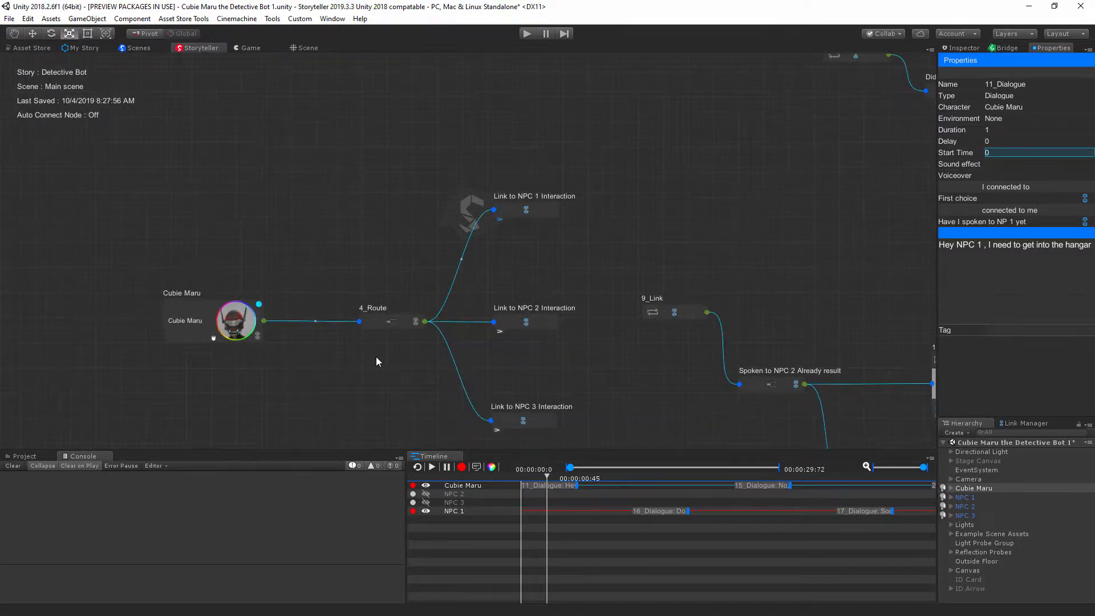
pyautogui.click(376, 321)
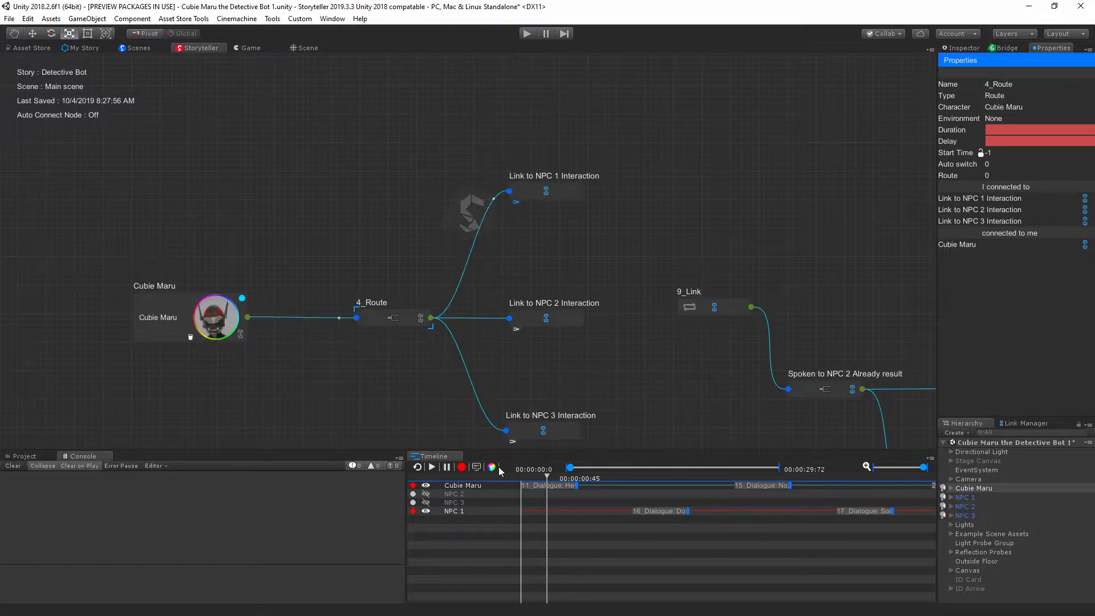
pyautogui.moveTo(499, 363); pyautogui.dragTo(450, 362, button='middle')
pyautogui.moveTo(370, 369); pyautogui.dragTo(334, 365, button='middle')
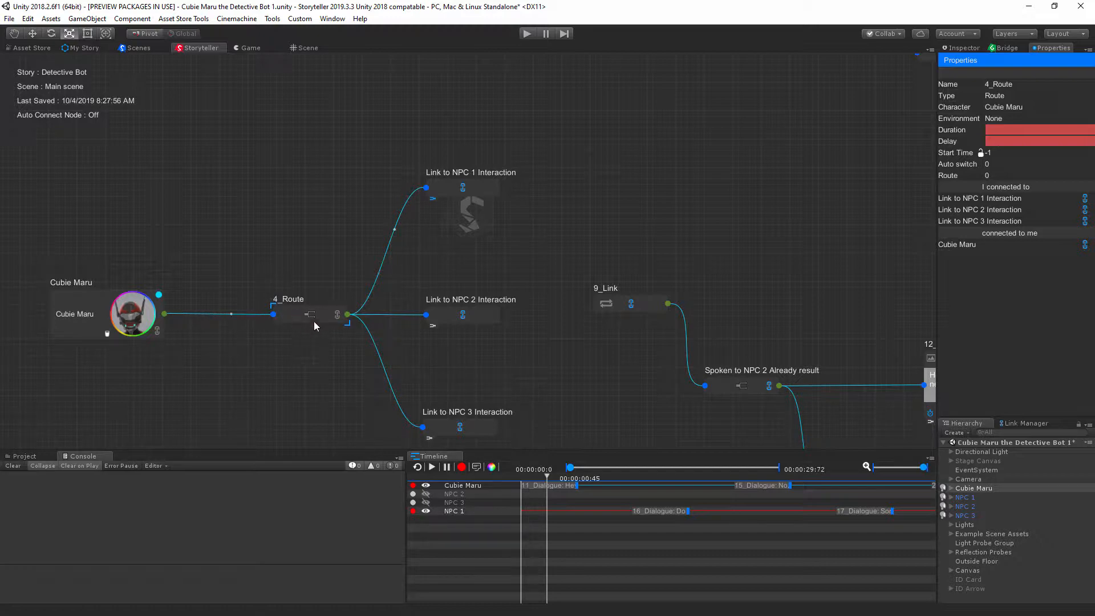
pyautogui.click(308, 49)
pyautogui.moveTo(627, 296); pyautogui.dragTo(480, 265, button='right')
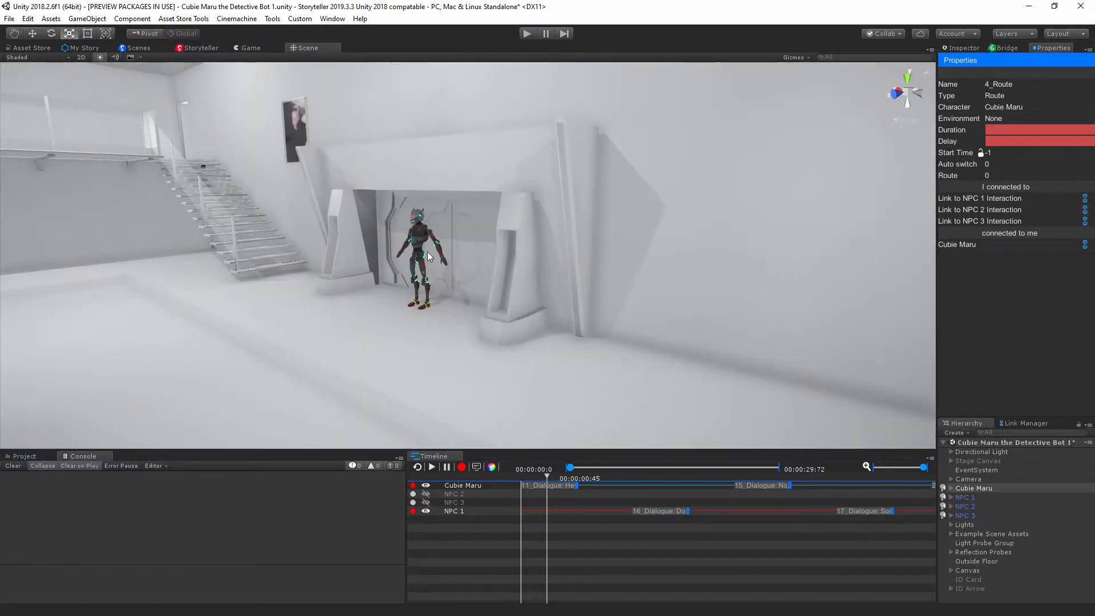
pyautogui.click(204, 46)
# Frame the Link to NPC 2 Interaction and Link to NPC 3 Interaction nodes to examine the branches of 4_Route.
pyautogui.moveTo(460, 262); pyautogui.dragTo(334, 316, button='middle')
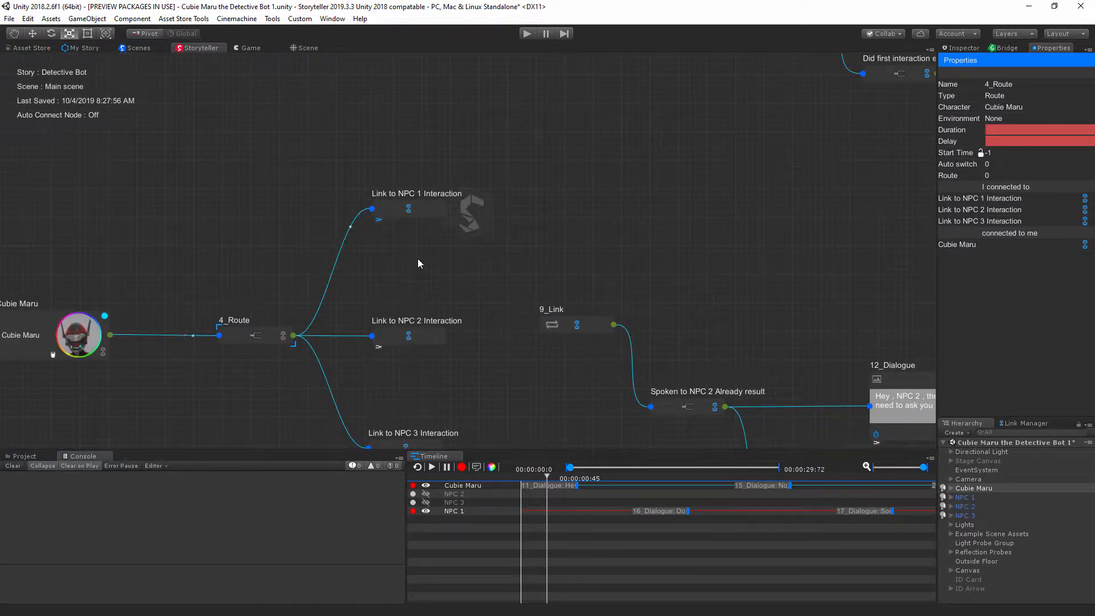
pyautogui.moveTo(440, 300); pyautogui.dragTo(428, 212, button='middle')
pyautogui.moveTo(351, 205); pyautogui.dragTo(453, 287)
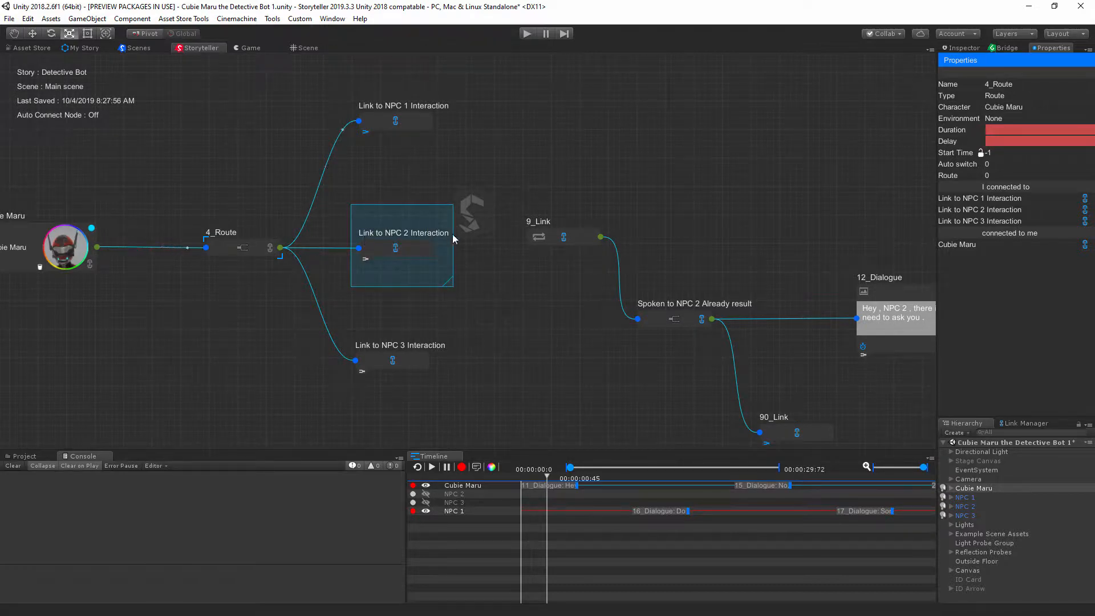
pyautogui.click(341, 330)
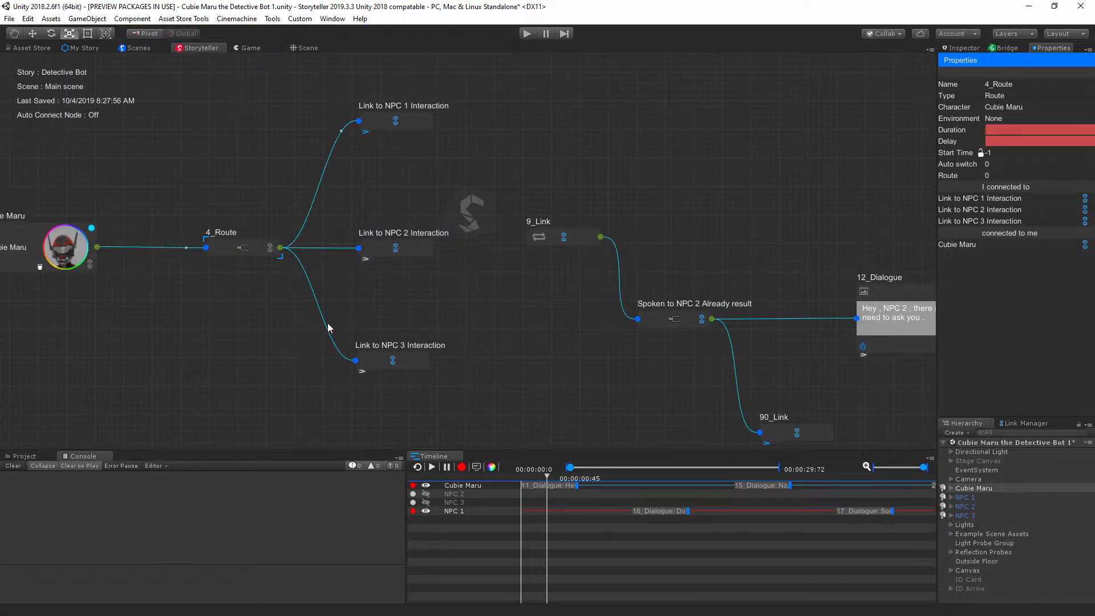
pyautogui.moveTo(328, 323); pyautogui.dragTo(501, 399)
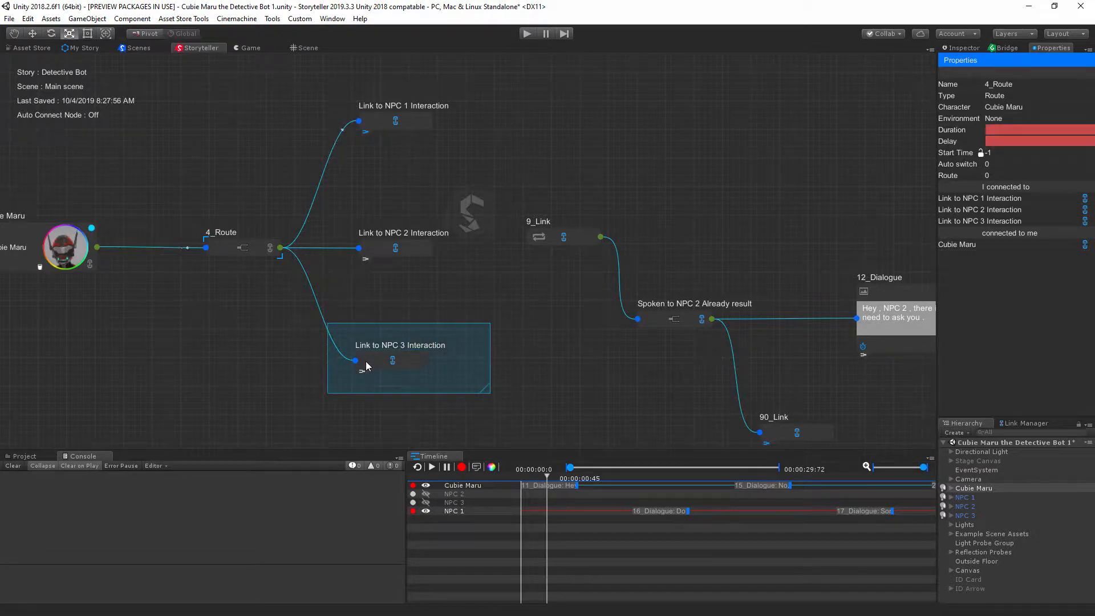
pyautogui.click(545, 347)
pyautogui.scroll(-1, 517, 340)
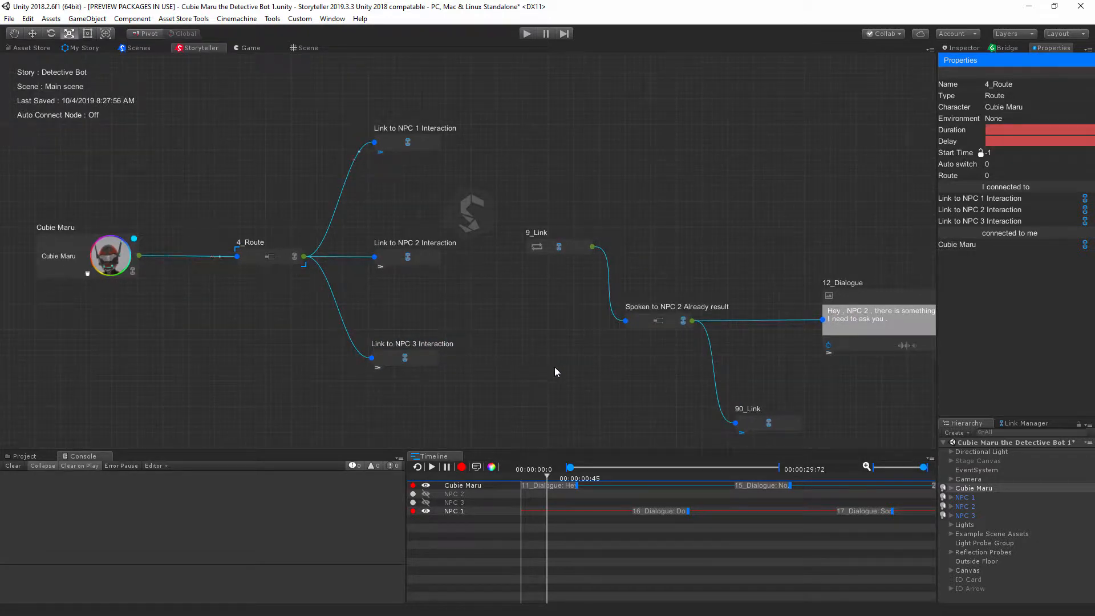
# Inspect the components and story nodes of the NPC 1 and Cubie Maru characters.
pyautogui.click(968, 498)
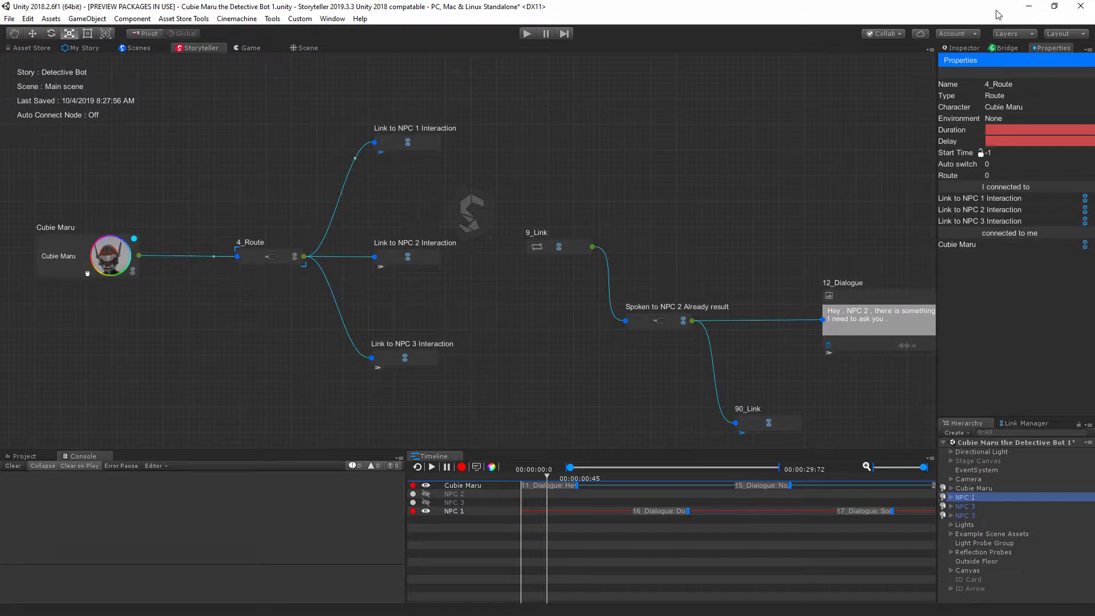
pyautogui.click(961, 49)
pyautogui.scroll(5, 1005, 290)
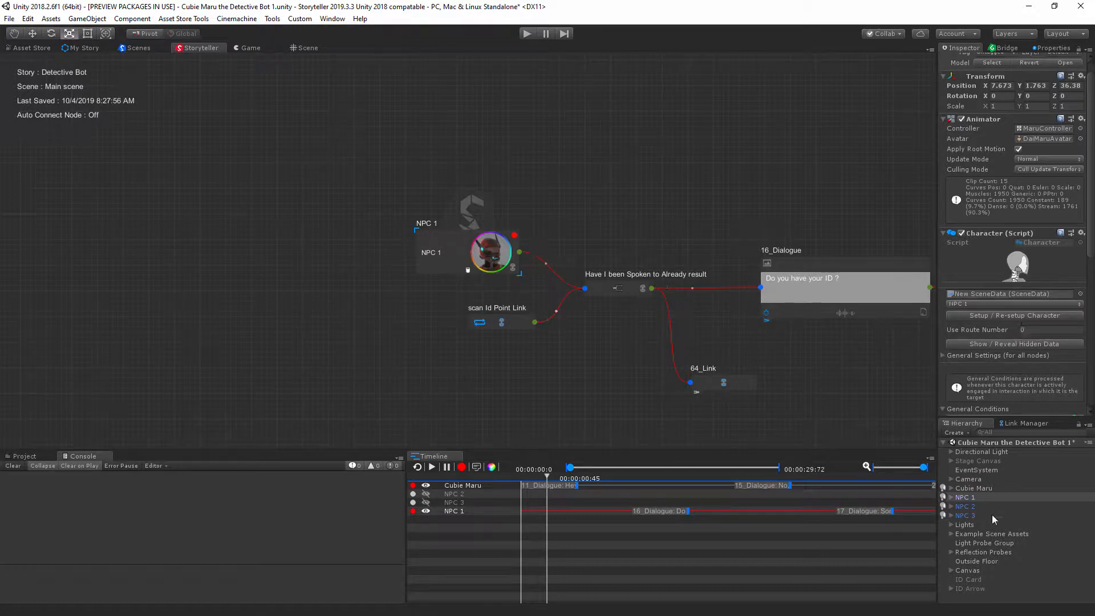
pyautogui.click(973, 488)
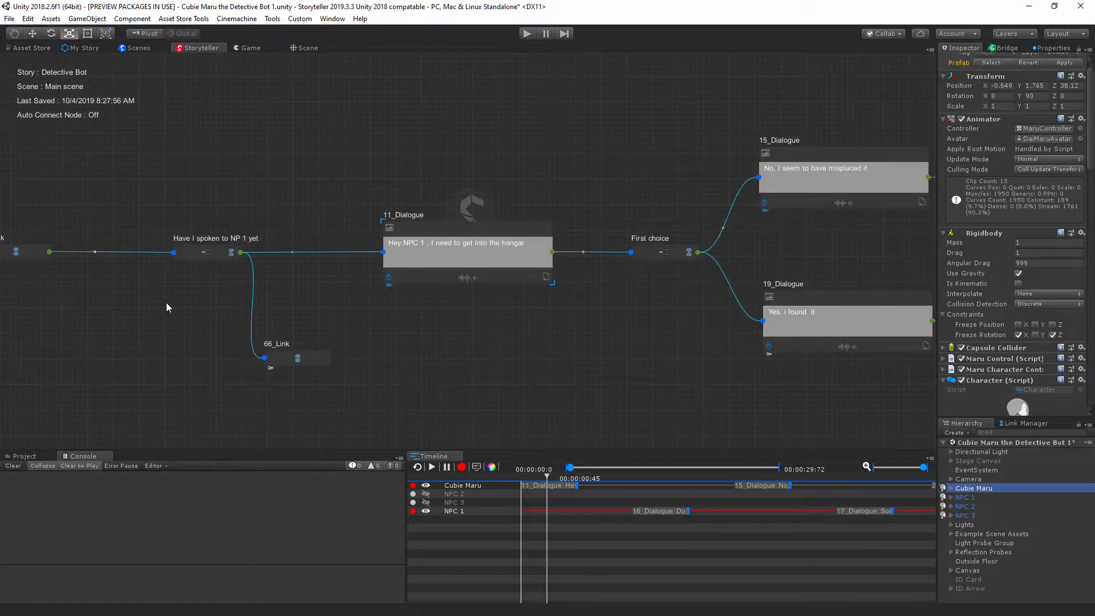
# Jump to Cubie Maru's root node and show the properties of its 4_Route node.
pyautogui.click(464, 486)
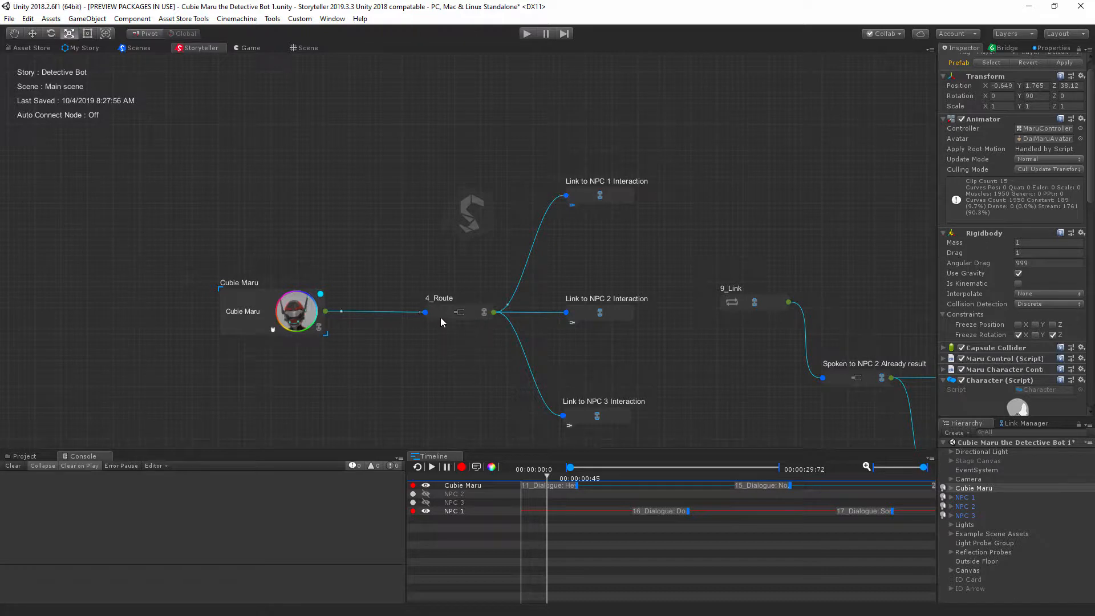
pyautogui.click(440, 317)
pyautogui.click(1053, 48)
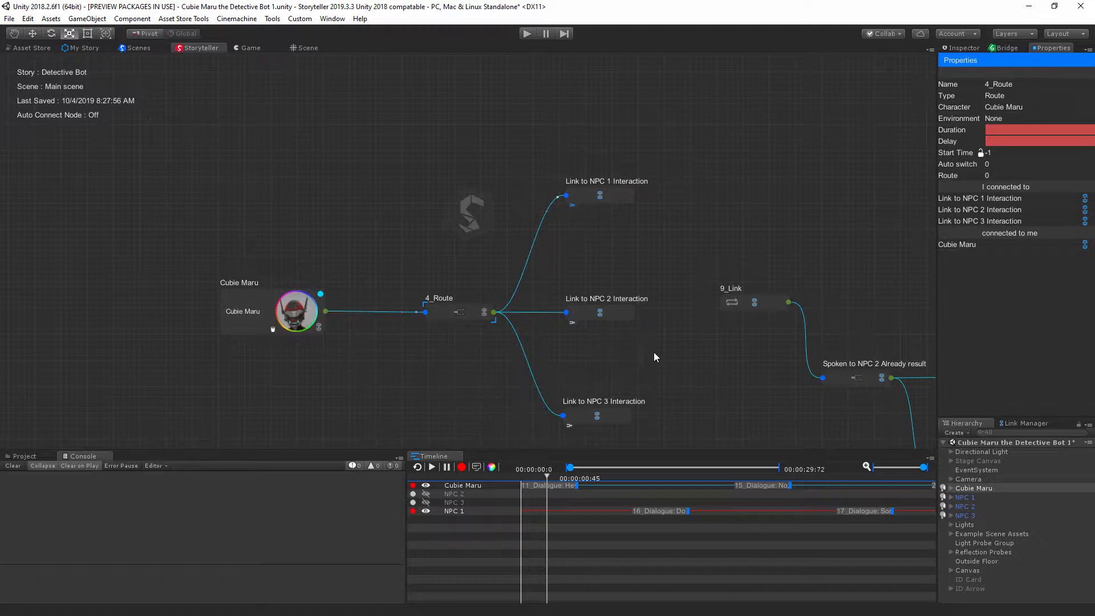
pyautogui.moveTo(655, 353); pyautogui.dragTo(648, 345, button='middle')
pyautogui.moveTo(699, 371); pyautogui.dragTo(659, 355, button='middle')
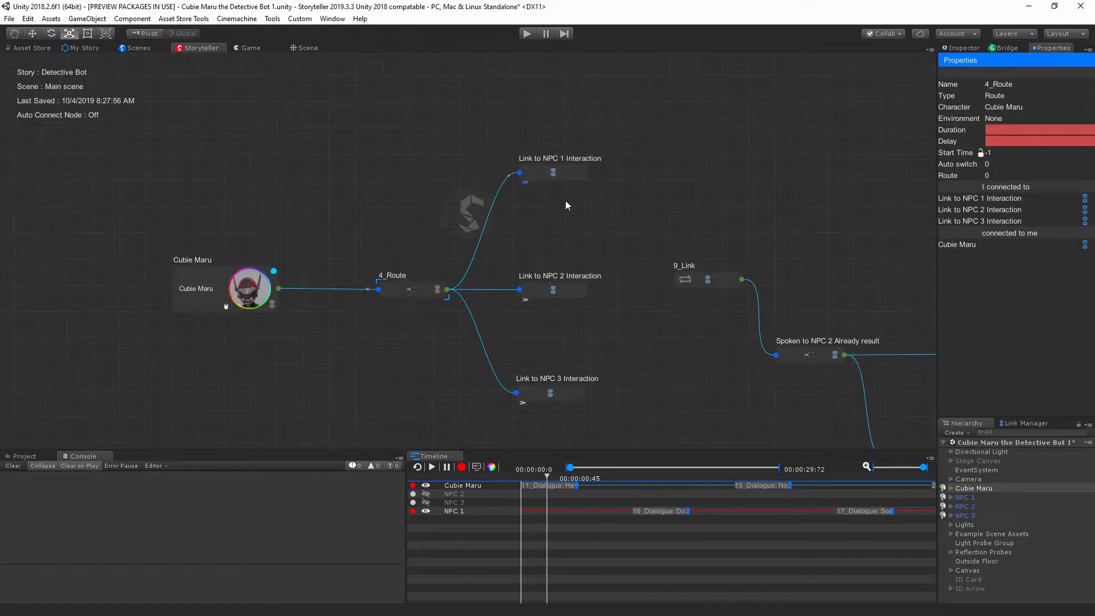
# Switch 4_Route to the NPC 2 interaction, to route 2 for NPC 3, and back to route 1 for NPC 2.
pyautogui.click(934, 175)
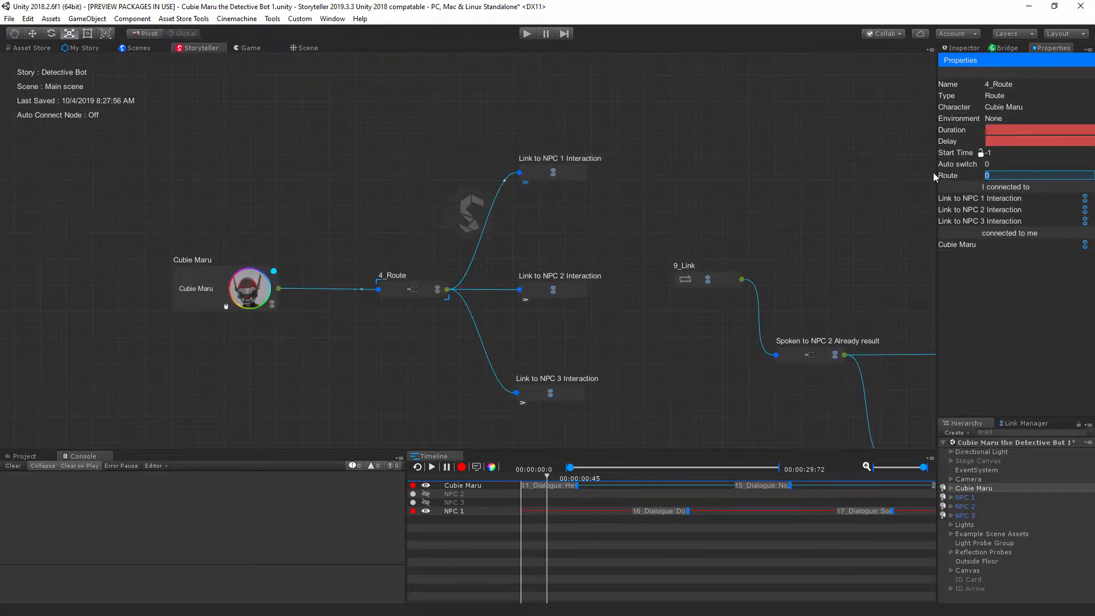
pyautogui.click(398, 293)
pyautogui.click(526, 300)
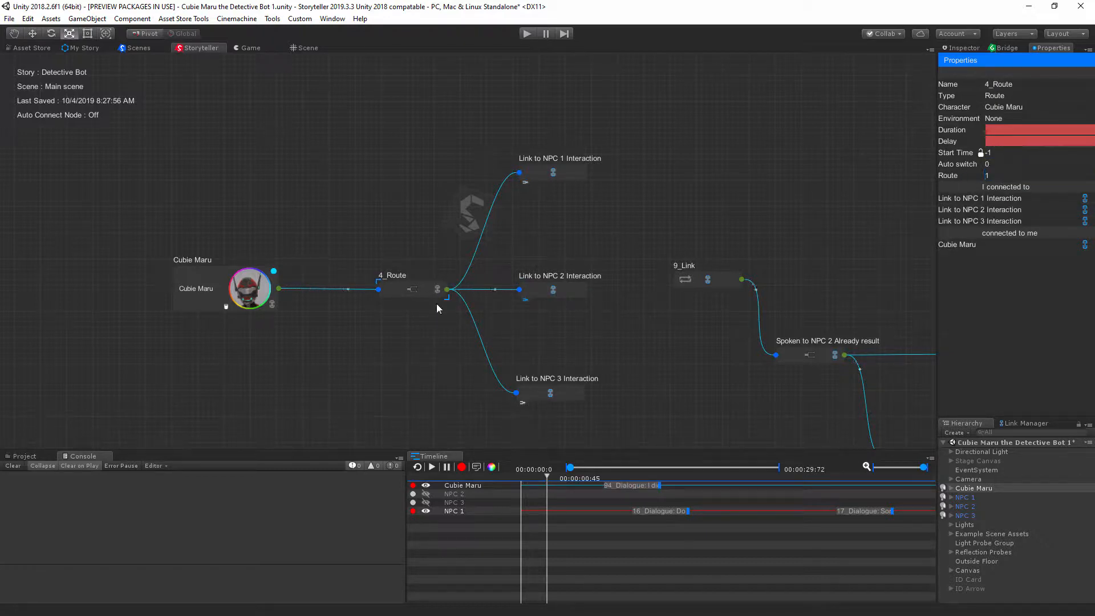
pyautogui.click(523, 402)
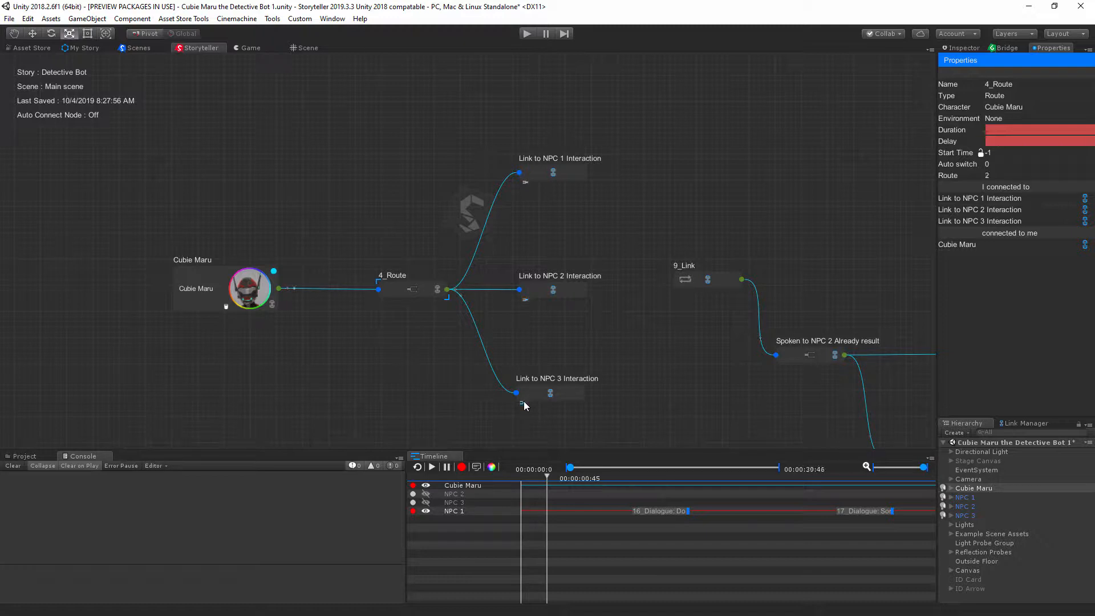
pyautogui.click(1005, 174)
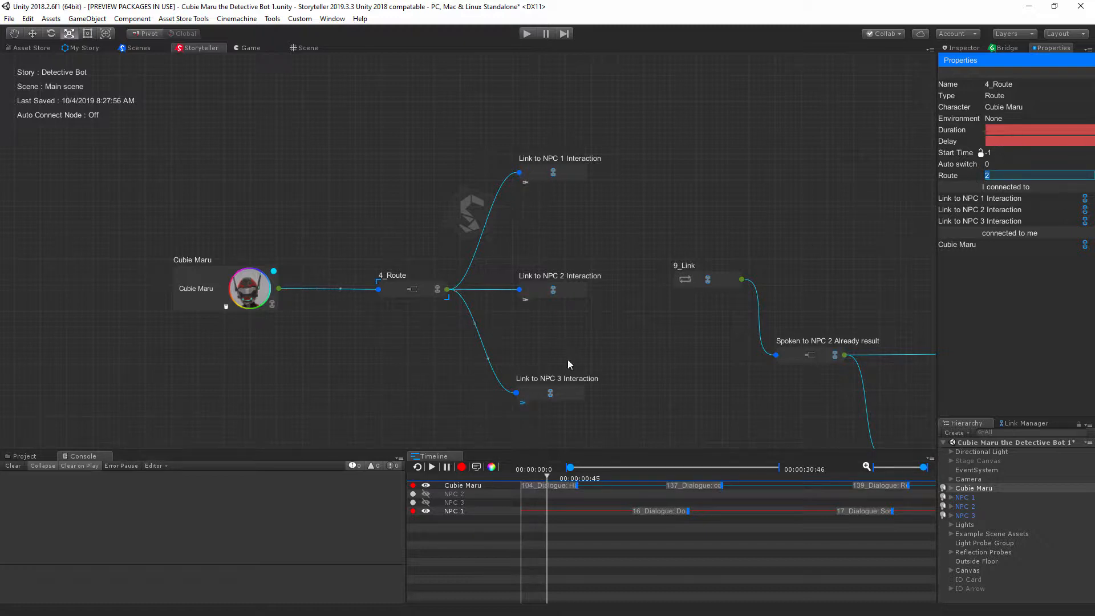
pyautogui.click(526, 300)
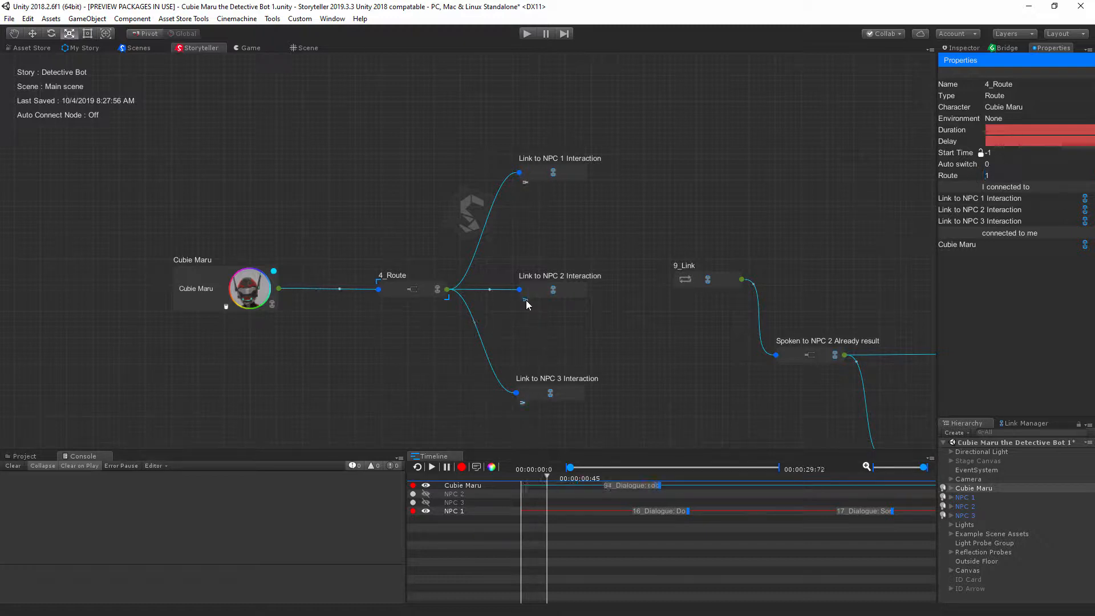
# Switch 4_Route to the NPC 1 interaction and check the Use Route Number of NPC 1, NPC 2 and NPC 3.
pyautogui.click(526, 182)
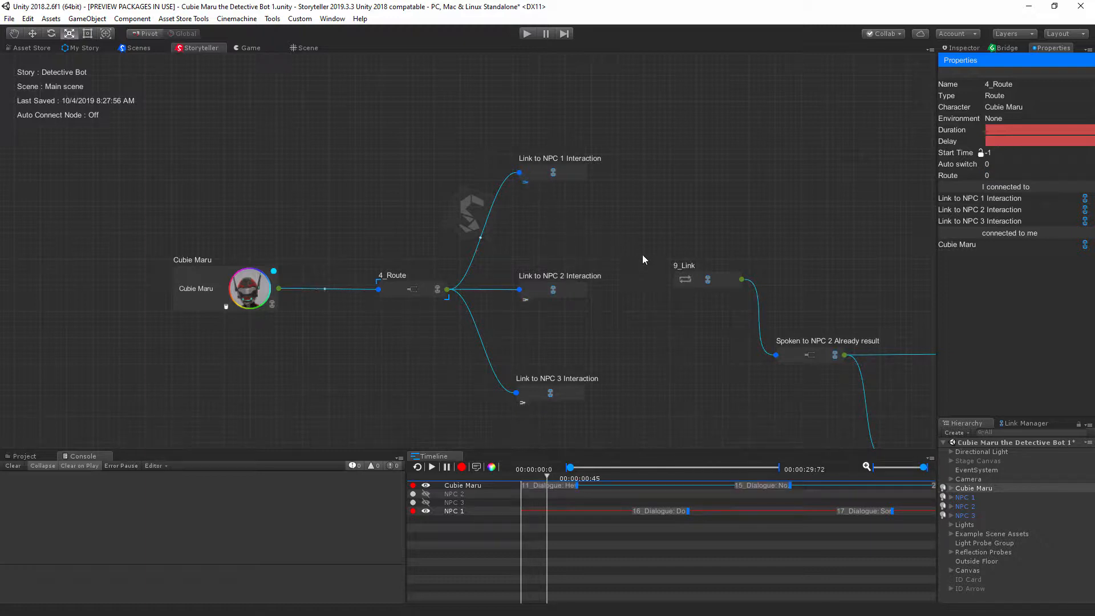
pyautogui.click(976, 497)
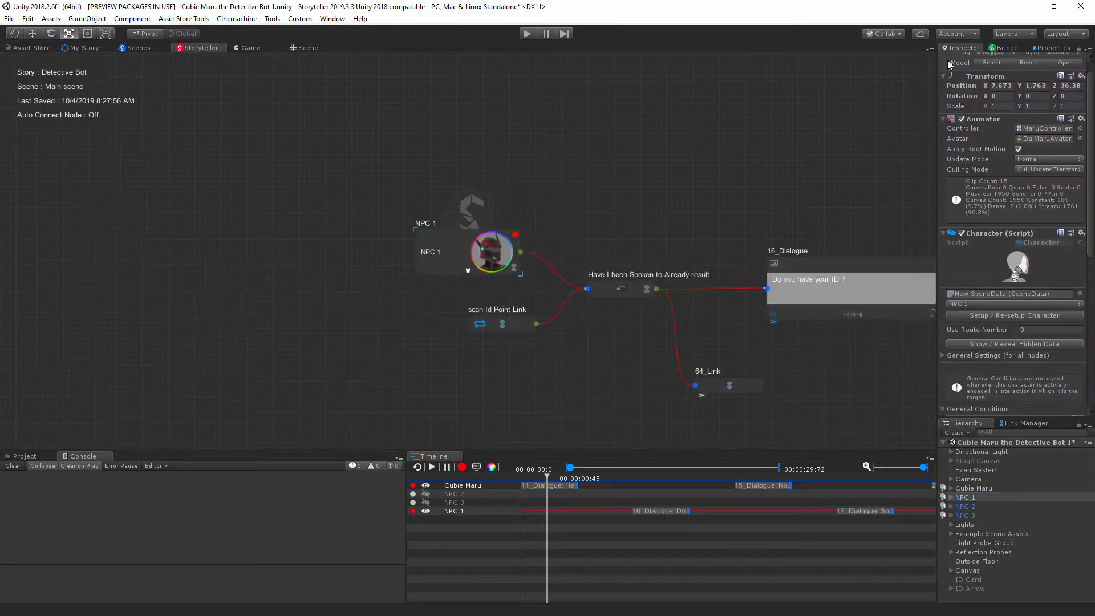
pyautogui.click(962, 48)
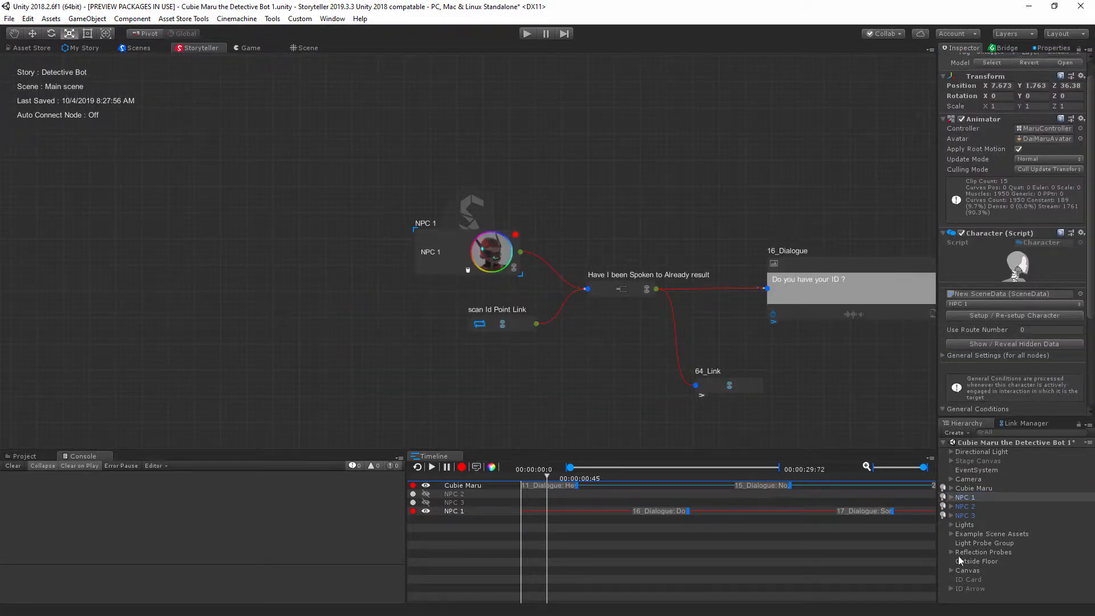
pyautogui.click(966, 506)
pyautogui.click(1043, 329)
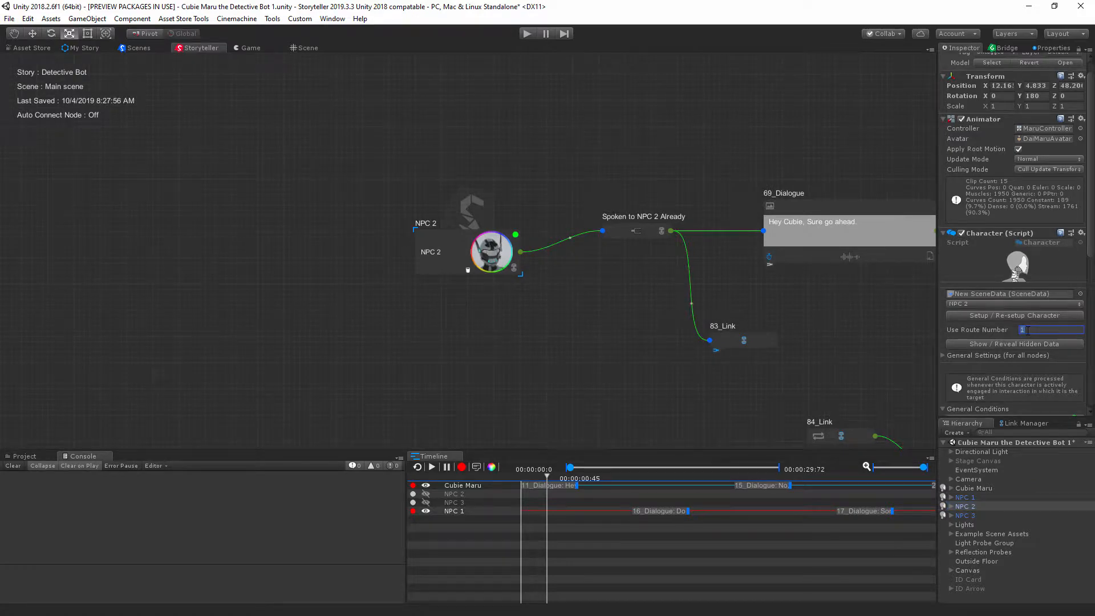
pyautogui.click(969, 516)
pyautogui.click(1034, 327)
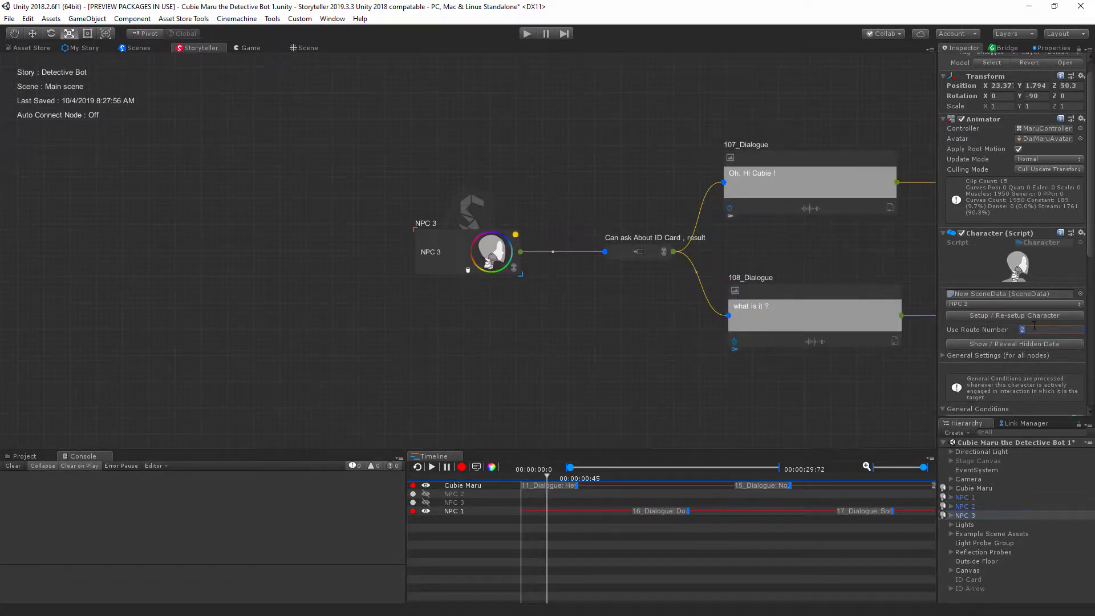
# Inspect Cubie Maru's components down to the Player Trigger script.
pyautogui.moveTo(698, 339); pyautogui.dragTo(568, 358, button='middle')
pyautogui.click(974, 488)
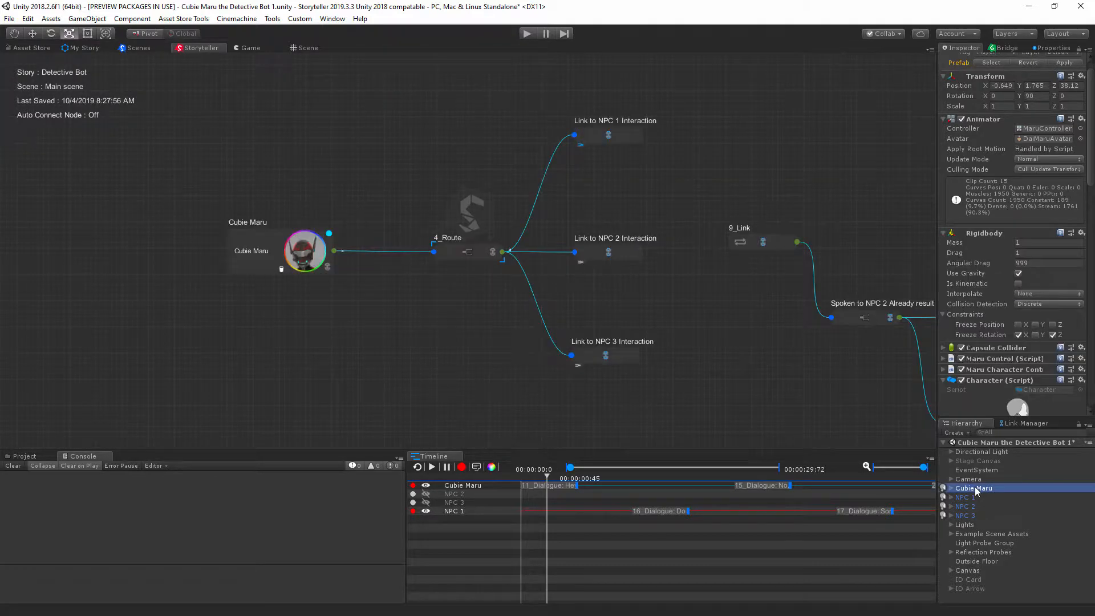
pyautogui.scroll(-10, 993, 342)
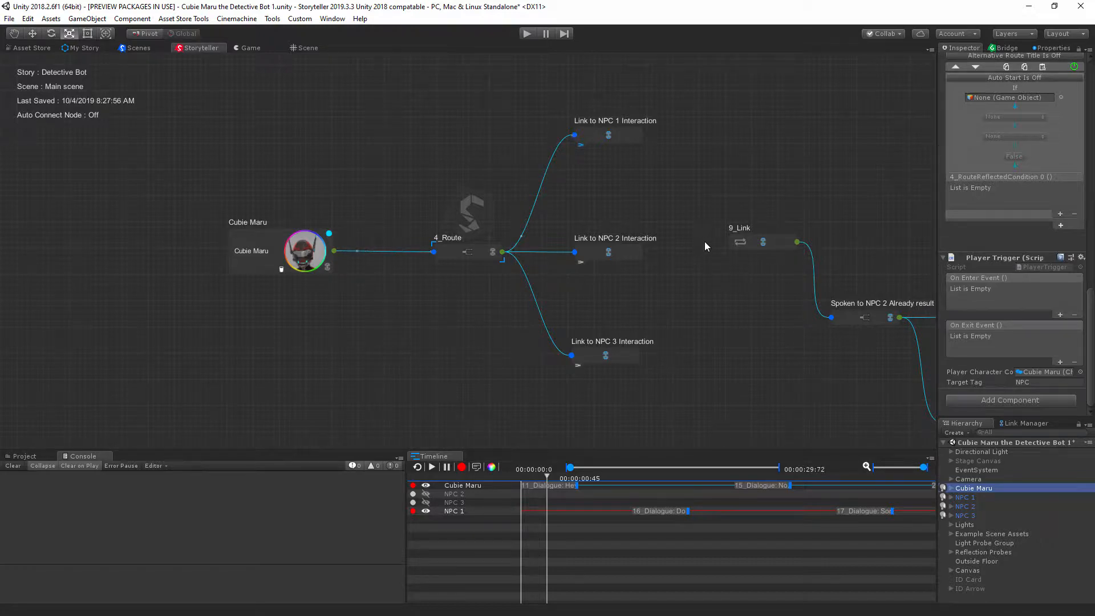
pyautogui.moveTo(694, 266); pyautogui.dragTo(627, 252, button='middle')
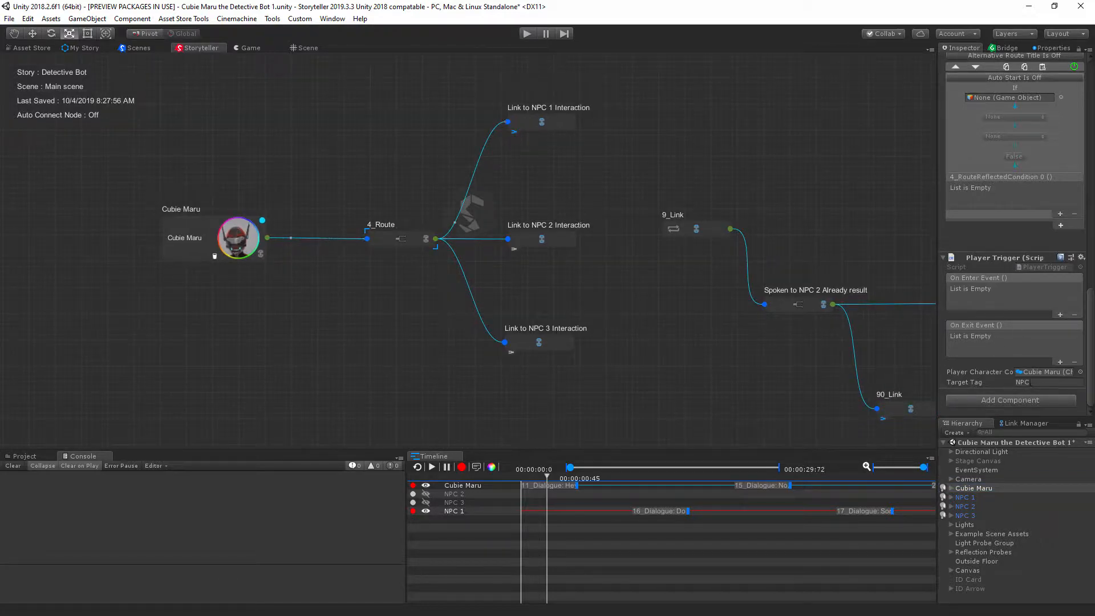
# Show NPC 1 in the scene view and create a 3D plane object near it.
pyautogui.click(974, 497)
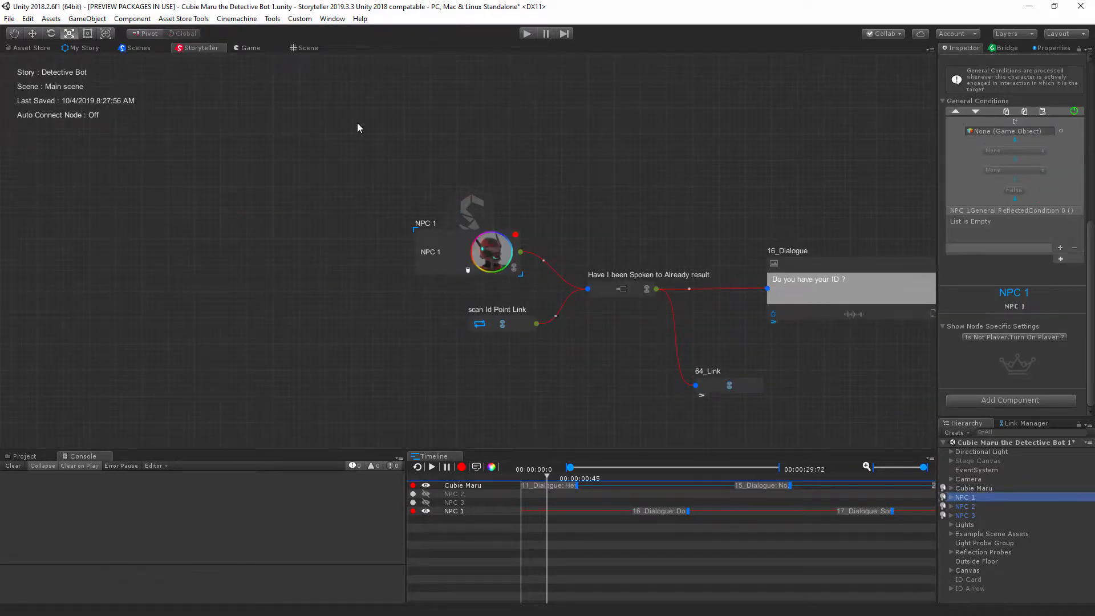
pyautogui.click(303, 50)
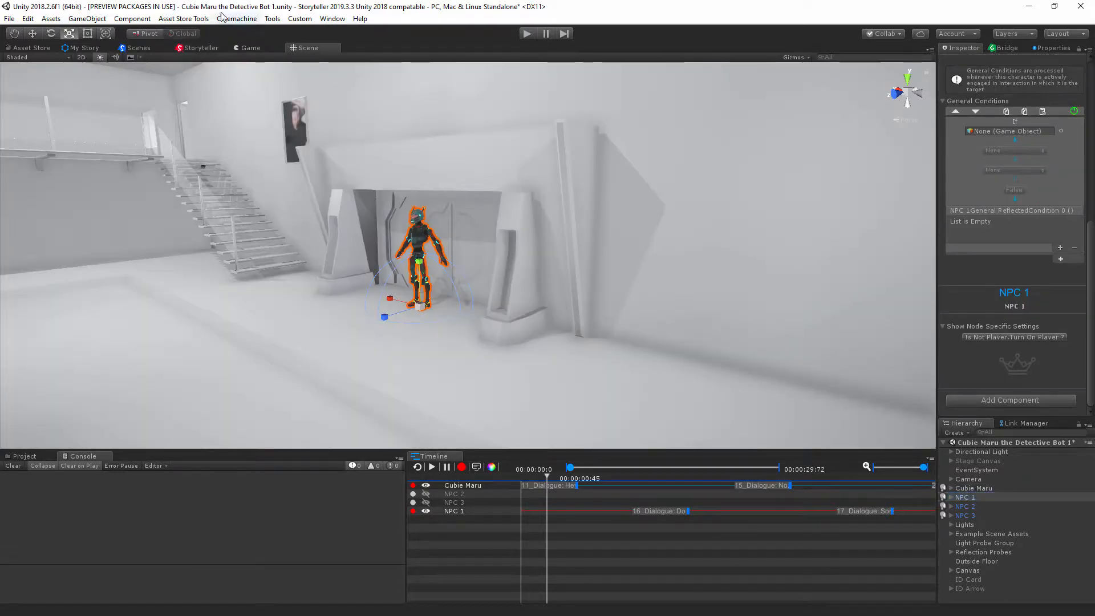
pyautogui.click(92, 20)
pyautogui.moveTo(121, 59)
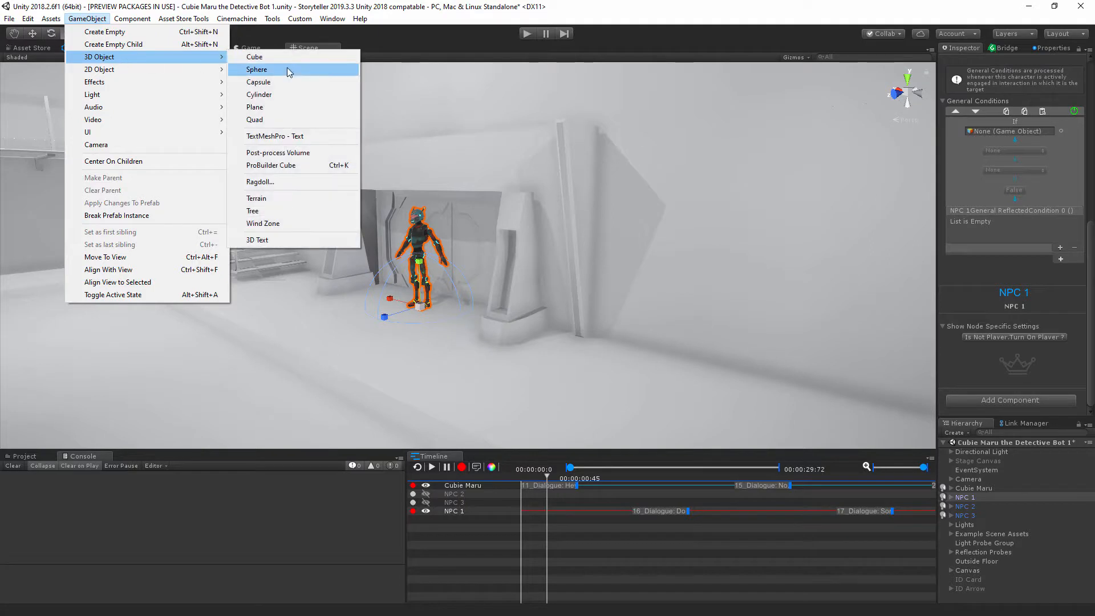
pyautogui.click(265, 107)
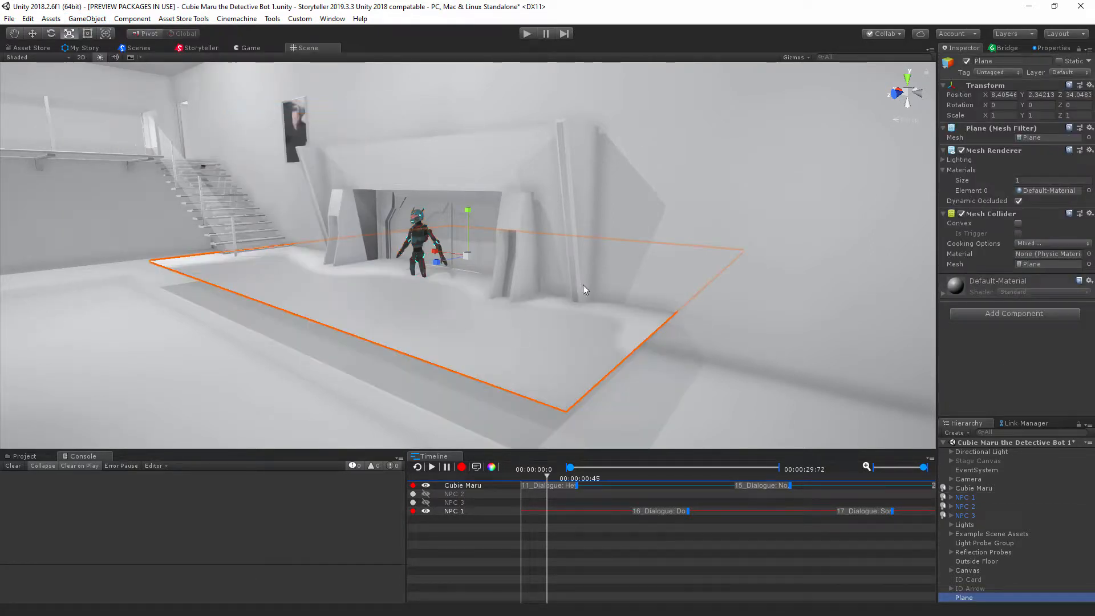
# Make the plane a child of NPC 1 and rename it Trigger Area.
pyautogui.moveTo(963, 597); pyautogui.dragTo(968, 499)
pyautogui.click(1012, 60)
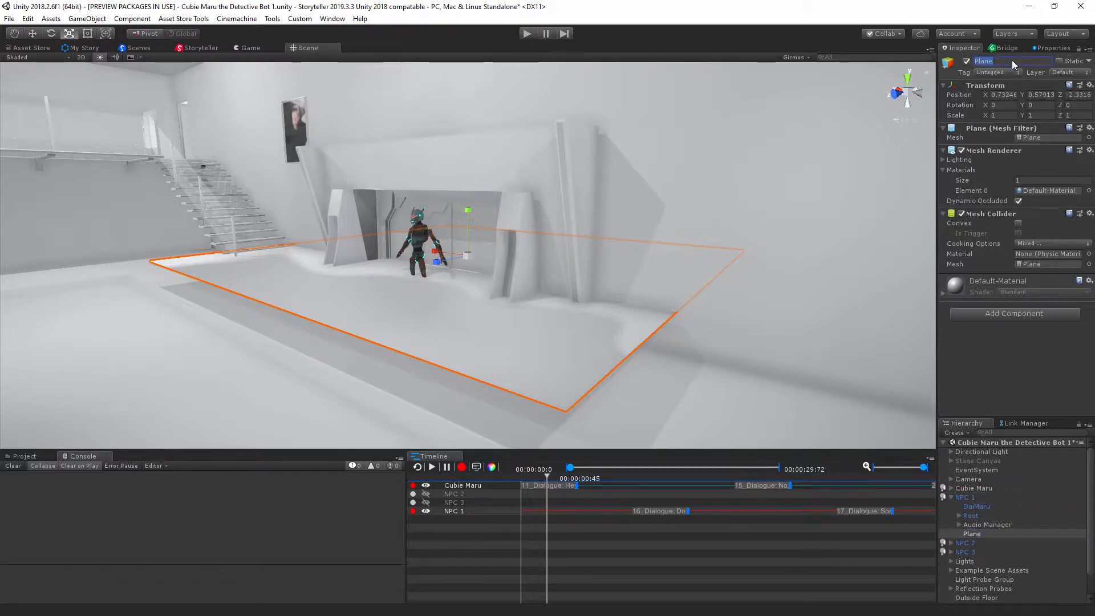
pyautogui.write('Trigger Al')
pyautogui.press('Return')
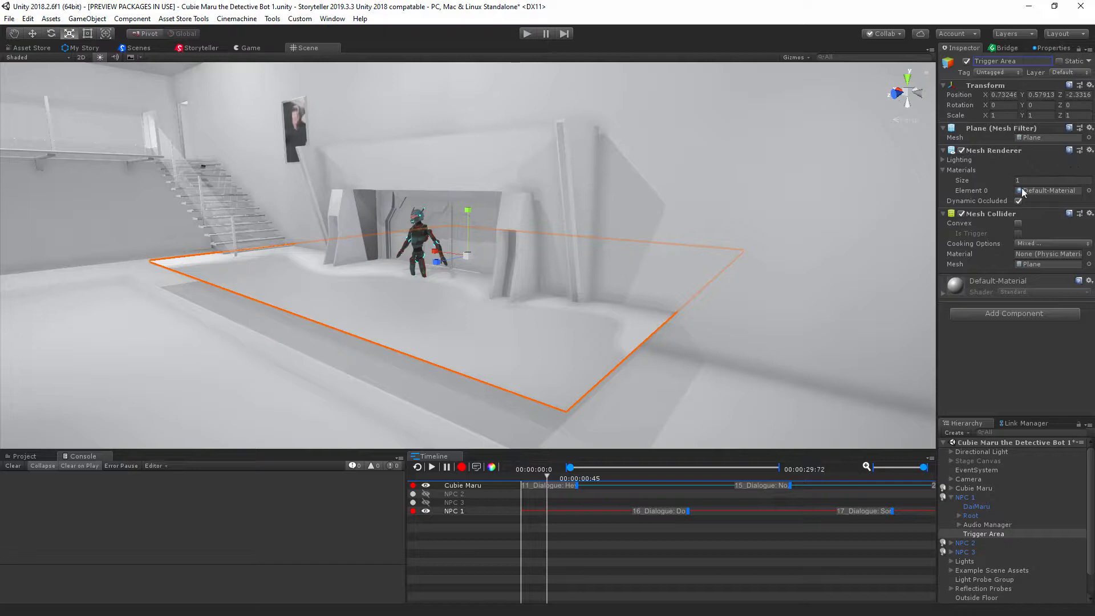
# Make the Trigger Area's mesh collider a convex trigger and remove its Mesh Renderer component.
pyautogui.click(1018, 223)
pyautogui.click(1019, 233)
pyautogui.click(1090, 151)
pyautogui.click(1016, 179)
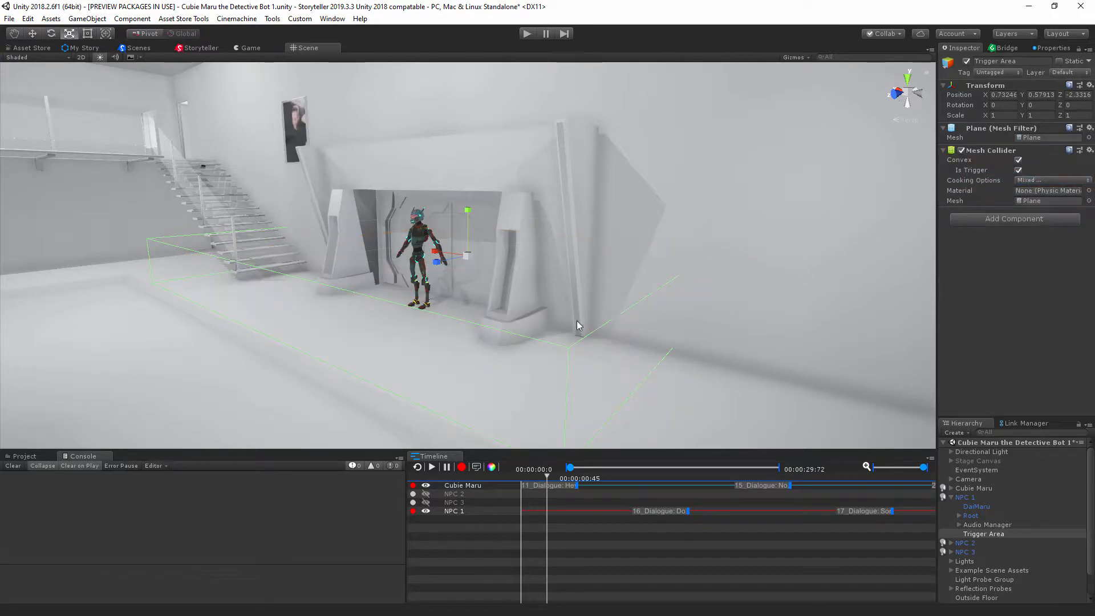
# Scale the Trigger Area down uniformly to about 0.44 in X and Z.
pyautogui.moveTo(468, 209)
pyautogui.mouseDown()
pyautogui.moveTo(475, 231)
pyautogui.moveTo(477, 209)
pyautogui.mouseUp()
pyautogui.moveTo(470, 257); pyautogui.dragTo(449, 273)
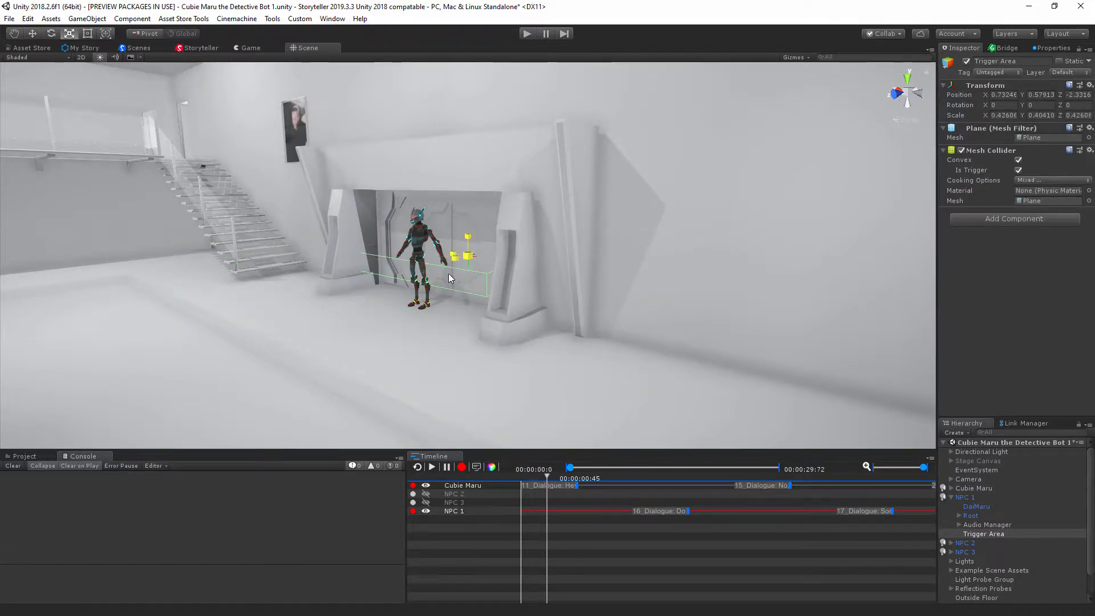
pyautogui.press('w')
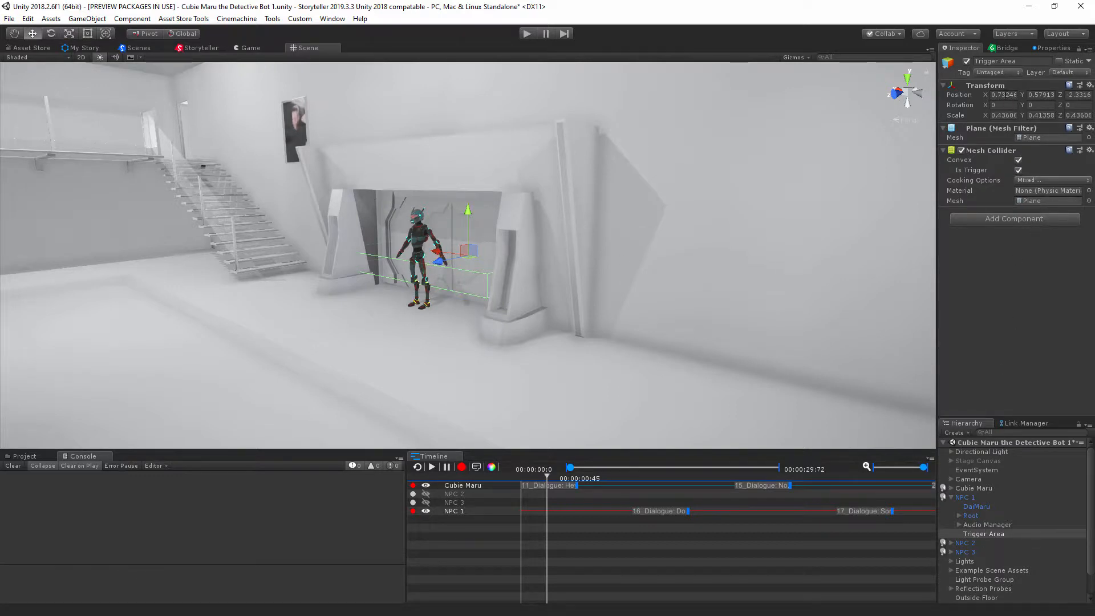
# Set the Trigger Area's position to 0, 0, 0 and reduce its Z scale to about 0.13.
pyautogui.click(1003, 94)
pyautogui.write('0')
pyautogui.click(1035, 94)
pyautogui.write('0')
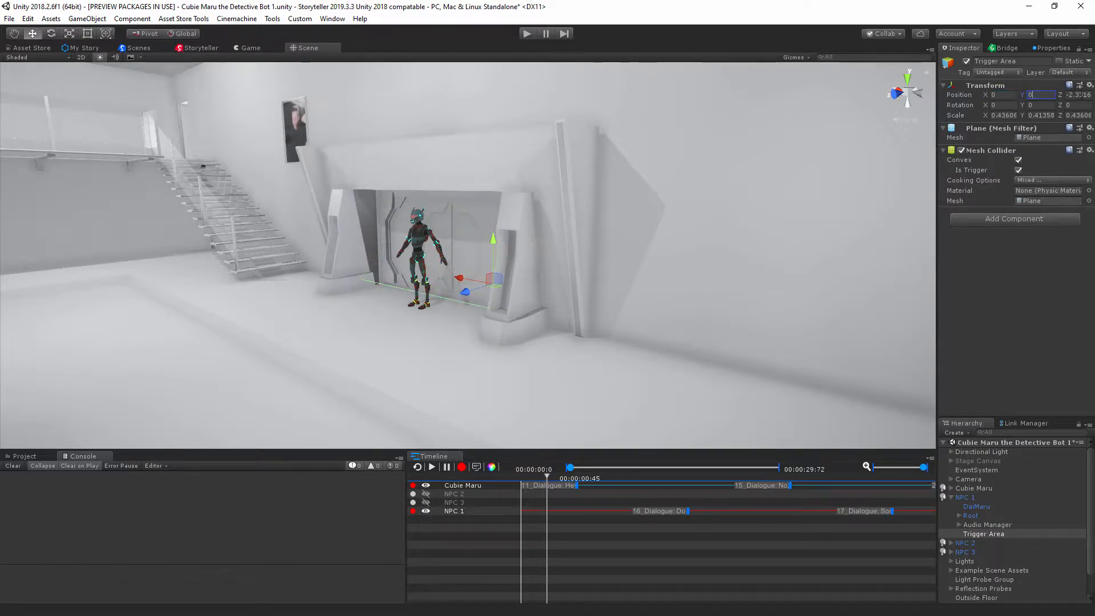
pyautogui.press('Tab')
pyautogui.write('0')
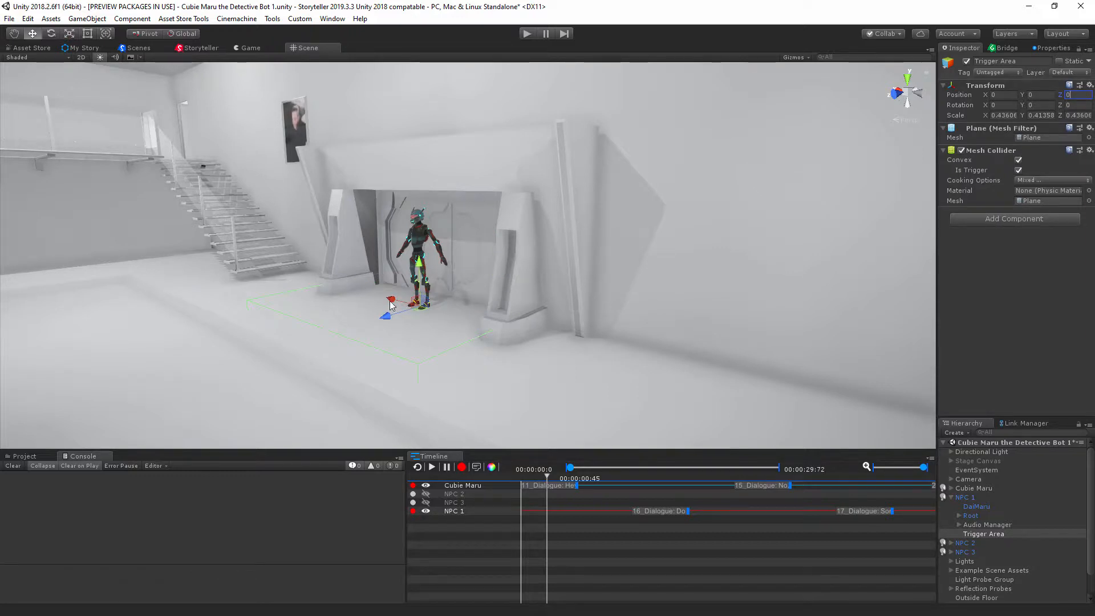
pyautogui.moveTo(409, 328)
pyautogui.keyDown('alt'); pyautogui.mouseDown()
pyautogui.moveTo(457, 335)
pyautogui.moveTo(400, 346)
pyautogui.moveTo(422, 338)
pyautogui.mouseUp(); pyautogui.keyUp('alt')
pyautogui.press('r')
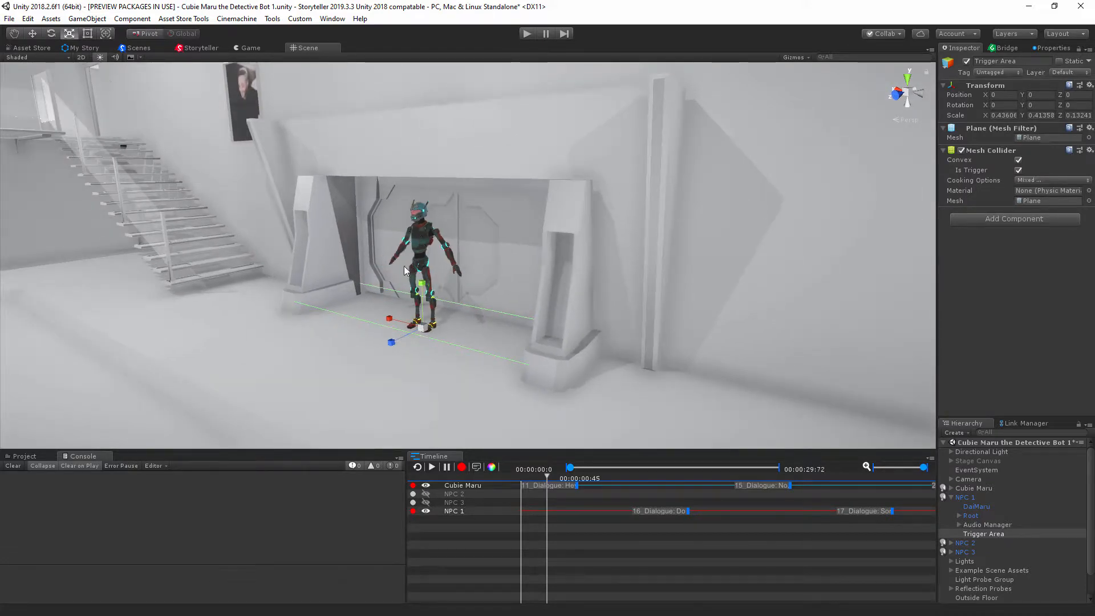
# Add the NPC Trigger script component to the Trigger Area.
pyautogui.click(1016, 218)
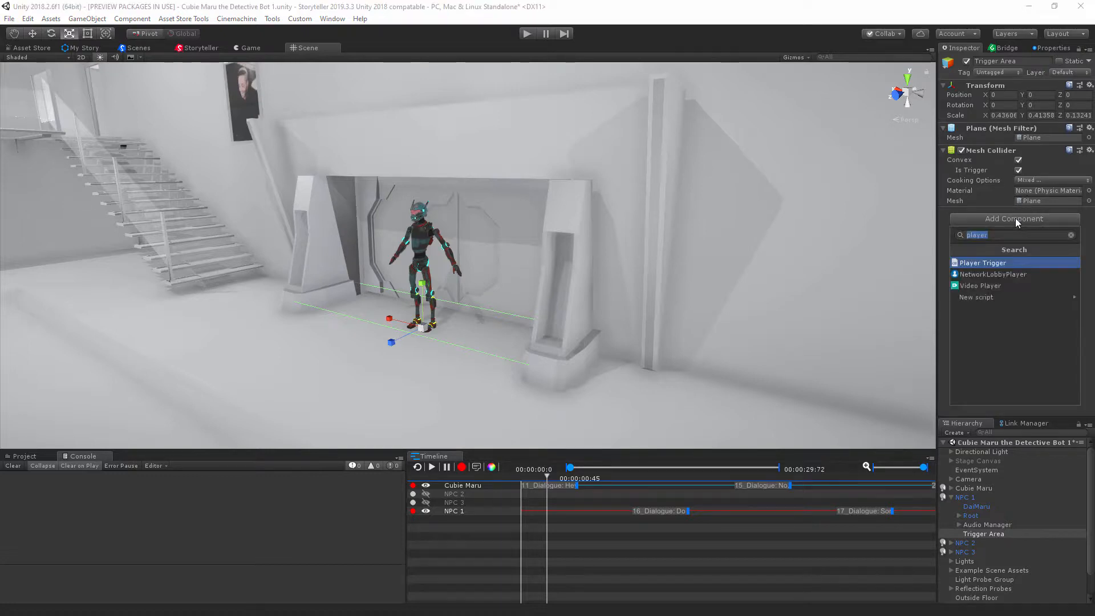
pyautogui.write('npc')
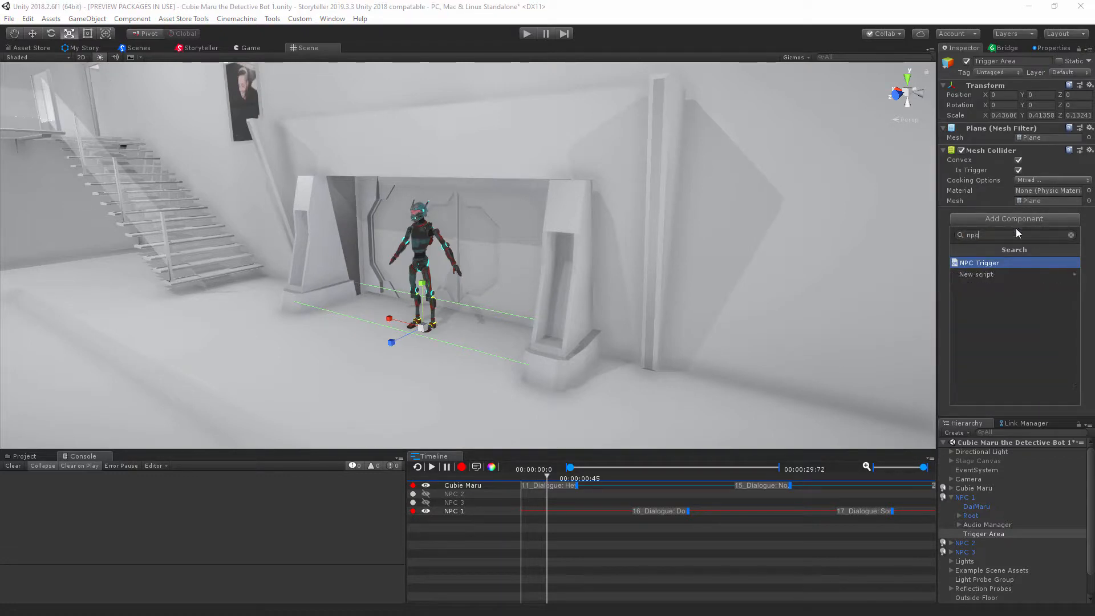
pyautogui.click(1007, 263)
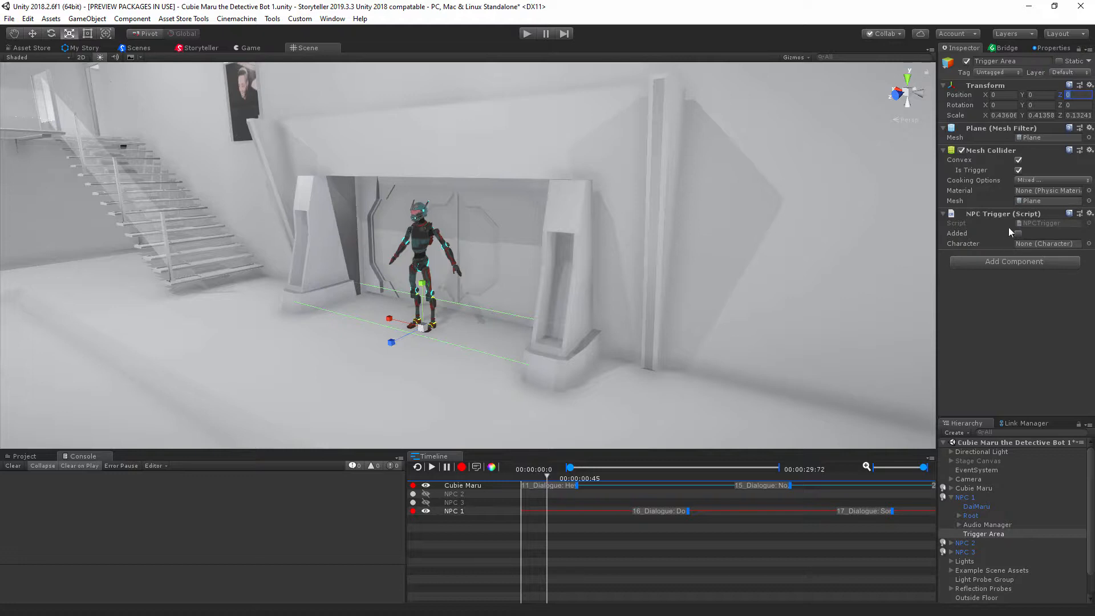
# Assign NPC 1 as the NPC Trigger's Character and tag the Trigger Area as NPC.
pyautogui.moveTo(964, 498); pyautogui.dragTo(1053, 255)
pyautogui.click(1002, 73)
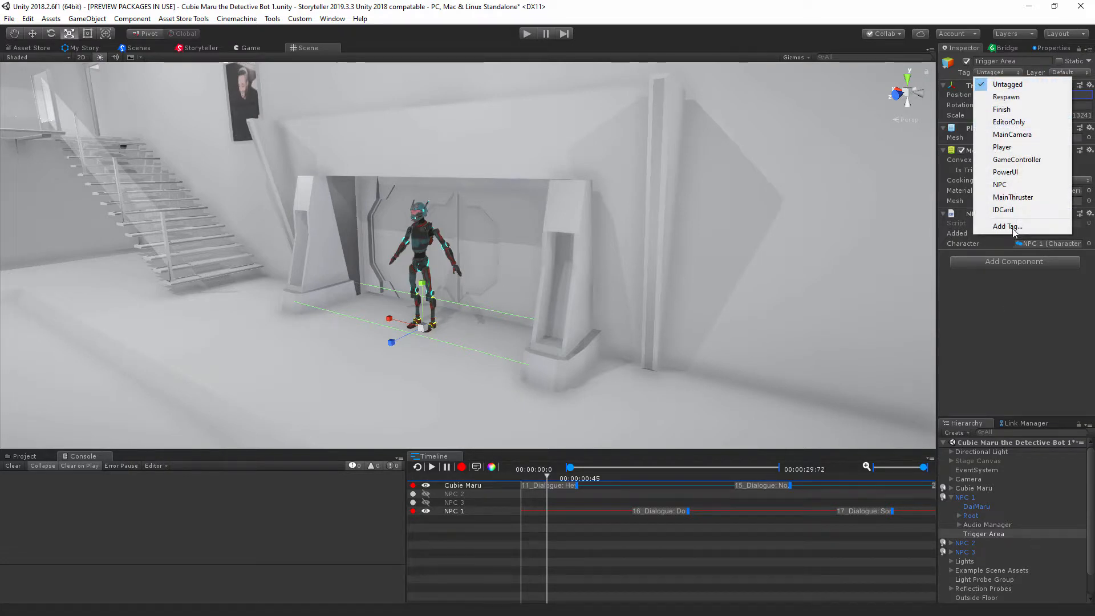
pyautogui.click(1008, 188)
# Duplicate the Trigger Area twice and place one copy under NPC 2 and the other under NPC 3.
pyautogui.click(983, 534)
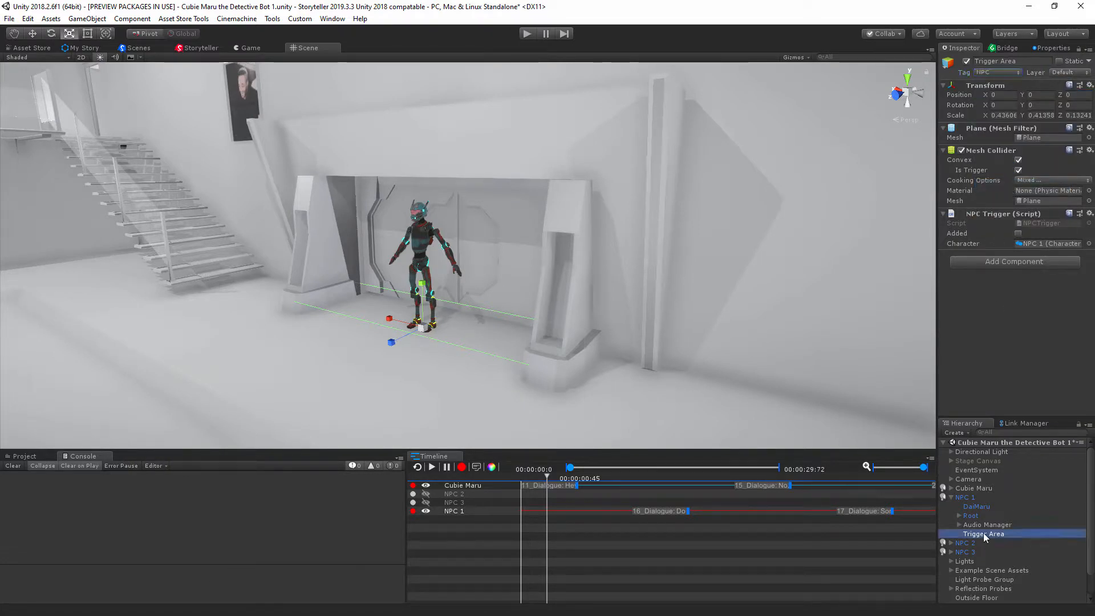
pyautogui.hotkey('ctrl', 'd')
pyautogui.hotkey('ctrl', 'd')
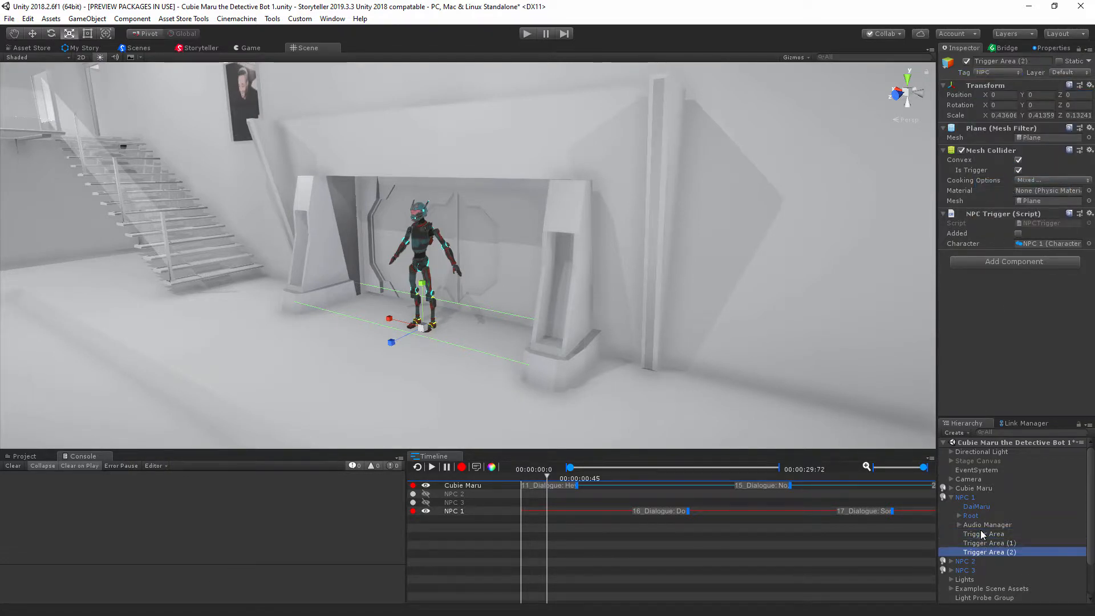
pyautogui.moveTo(999, 537); pyautogui.dragTo(968, 597)
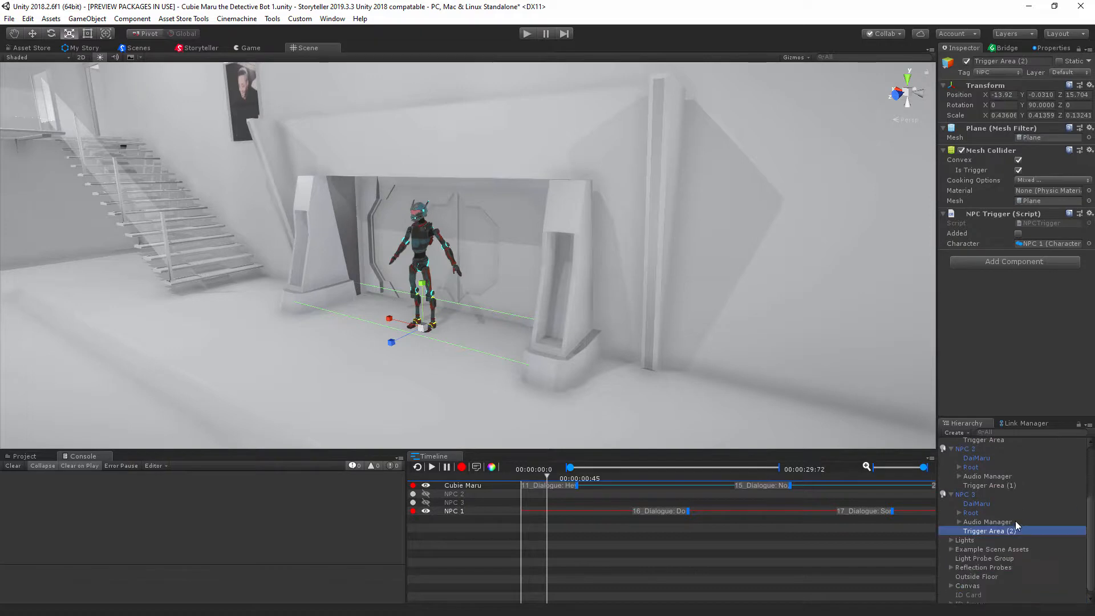
# Set the position of NPC 2's trigger area to 0, 0, 0 and assign NPC 2 as its Character.
pyautogui.click(1008, 484)
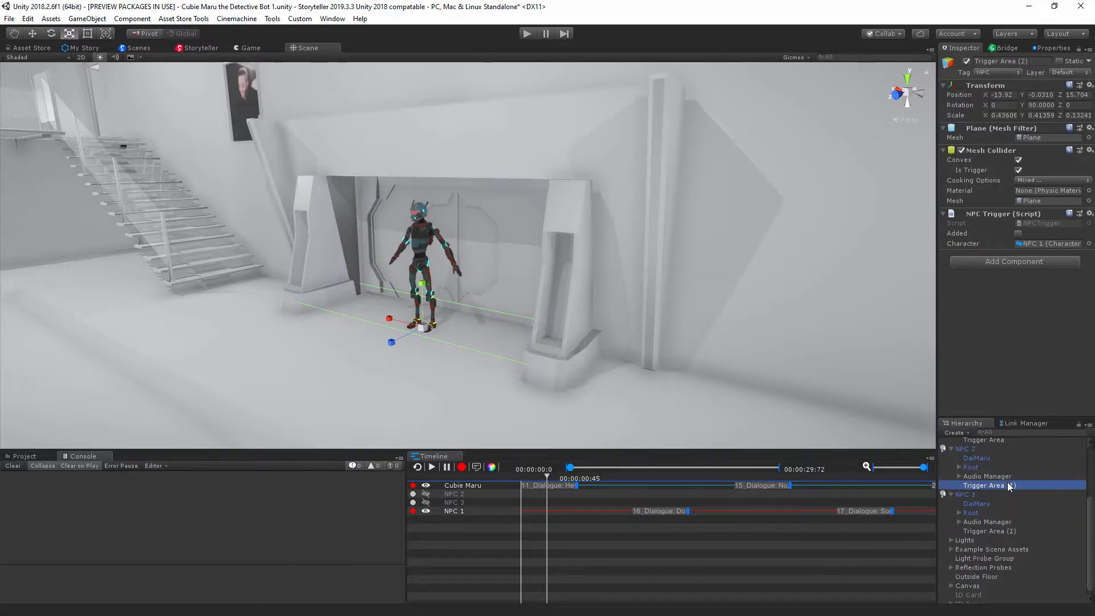
pyautogui.click(1012, 96)
pyautogui.write('0')
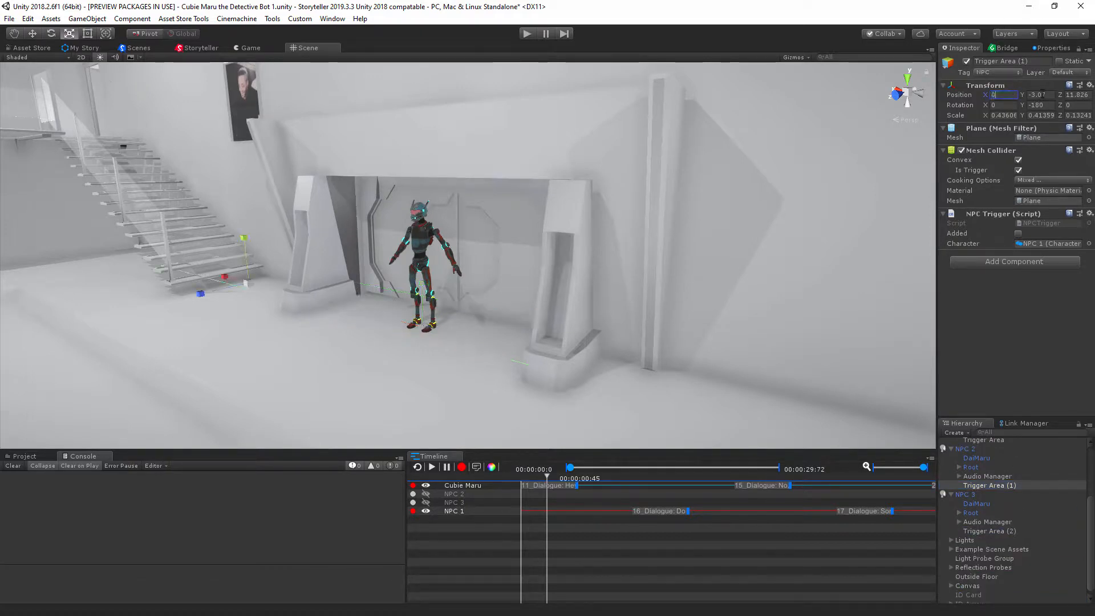
pyautogui.press('Tab')
pyautogui.write('0')
pyautogui.press('Tab')
pyautogui.write('0')
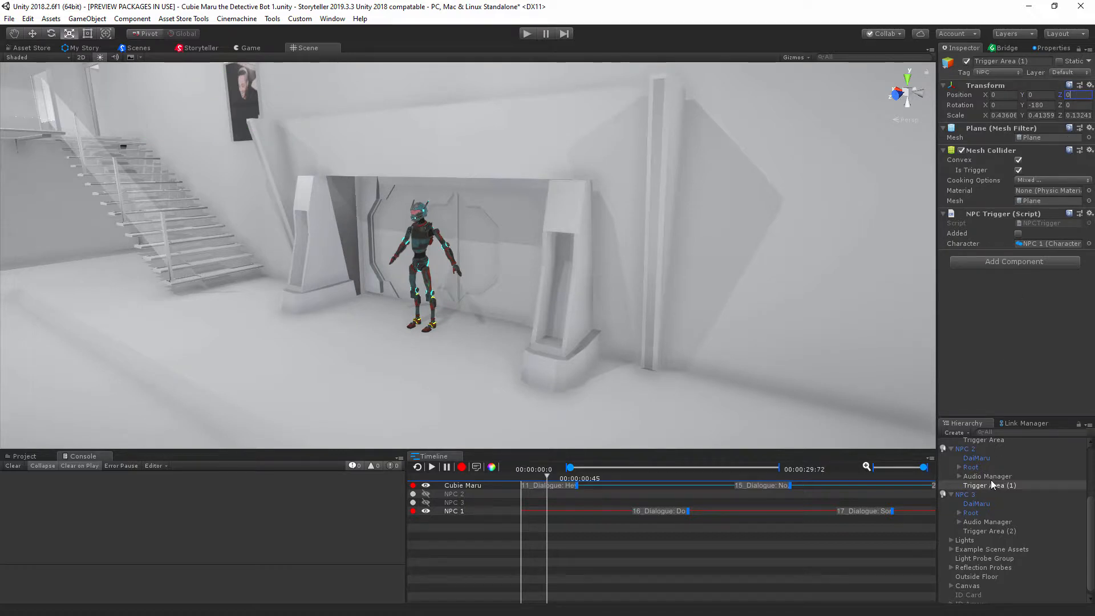
pyautogui.scroll(2, 992, 485)
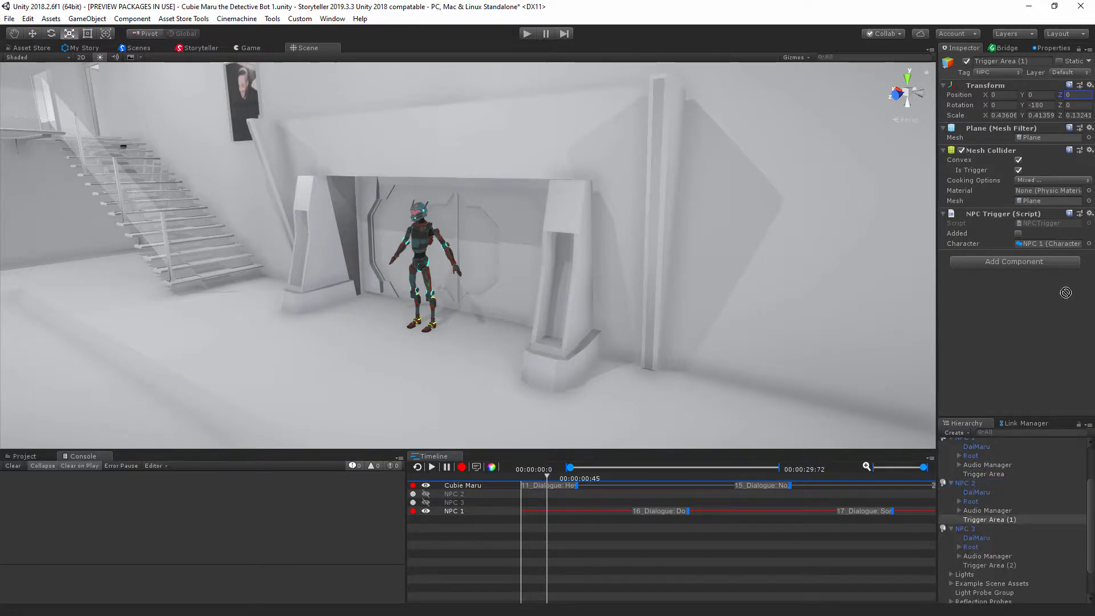
pyautogui.moveTo(1041, 242); pyautogui.dragTo(1042, 242)
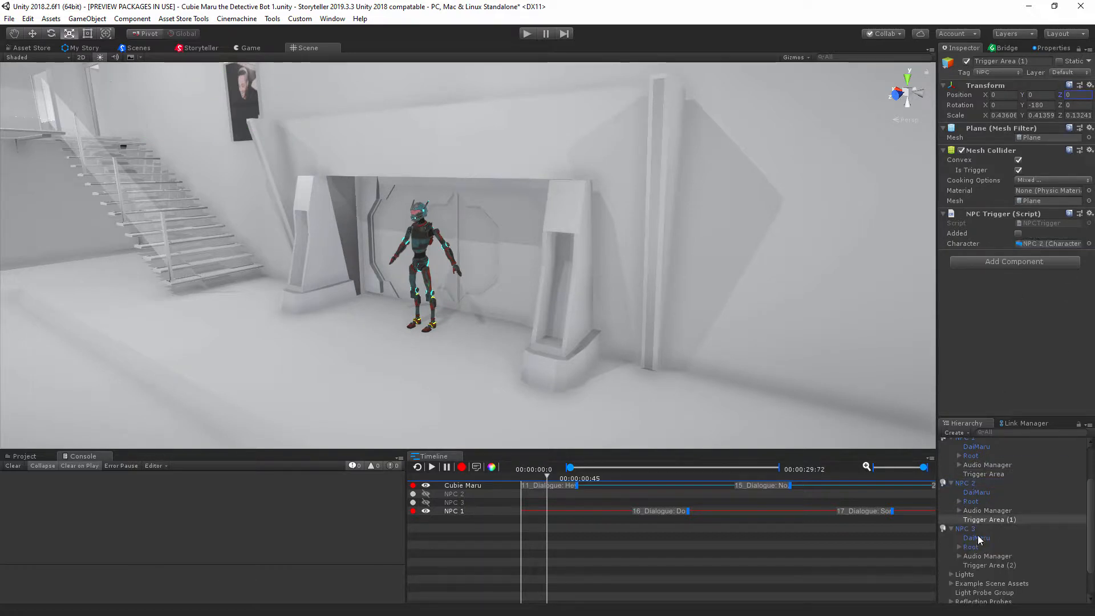
# Assign NPC 3 as the Character of NPC 3's trigger area and set its position to 0, 0, 0.
pyautogui.click(986, 563)
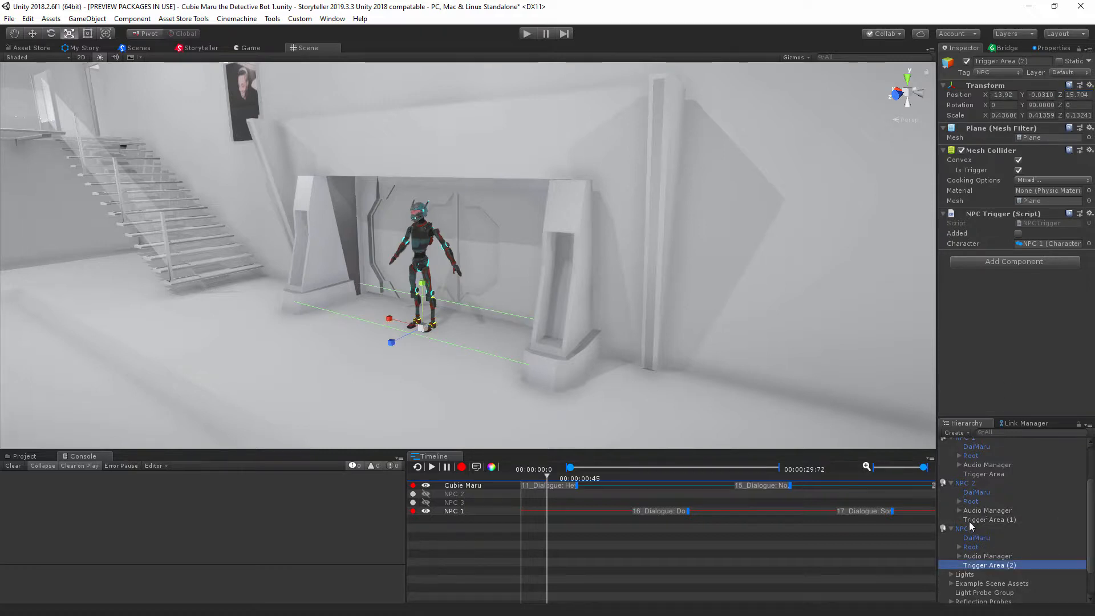
pyautogui.moveTo(969, 527); pyautogui.dragTo(1048, 245)
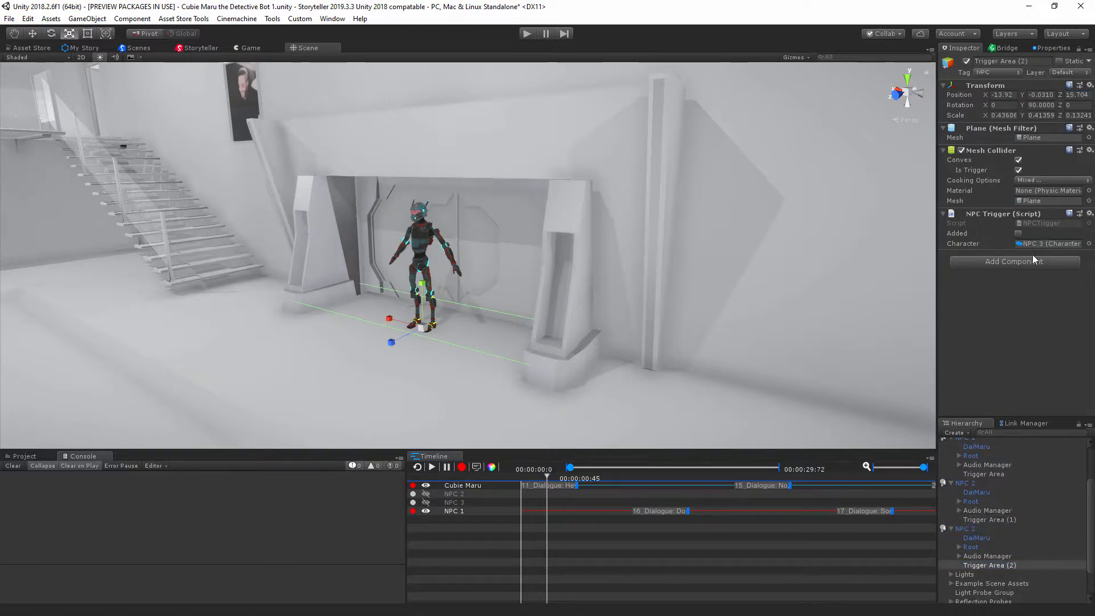
pyautogui.click(1010, 95)
pyautogui.write('0')
pyautogui.press('Tab')
pyautogui.write('0')
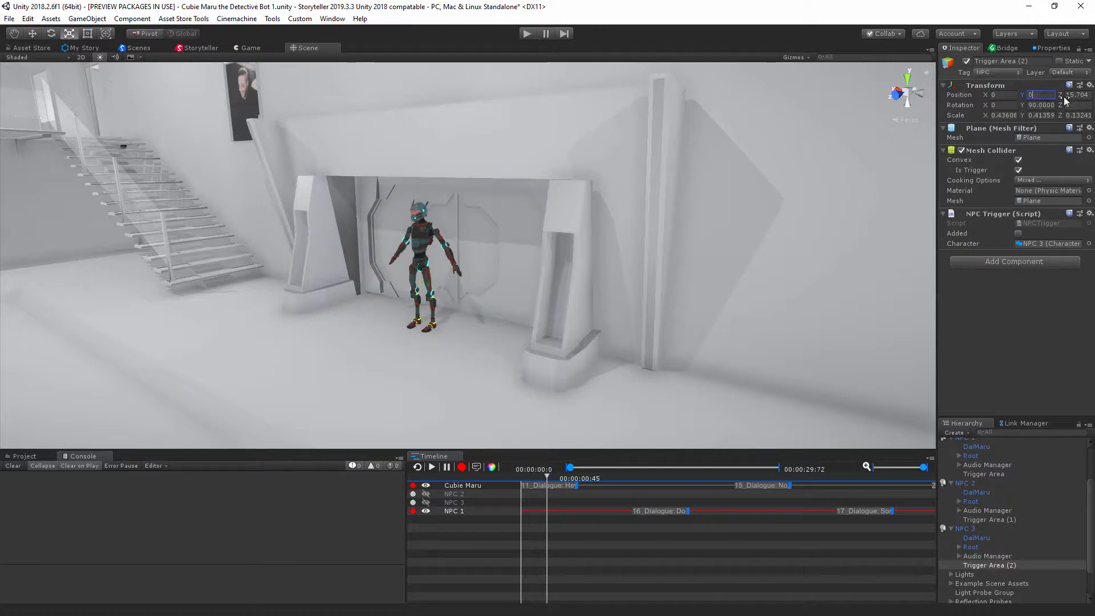
pyautogui.press('Tab')
pyautogui.write('0')
# Resize NPC 3's trigger area to a scale of about 0.234 in X and 0.241 in Z, and move it forward to Z 0.682.
pyautogui.click(989, 516)
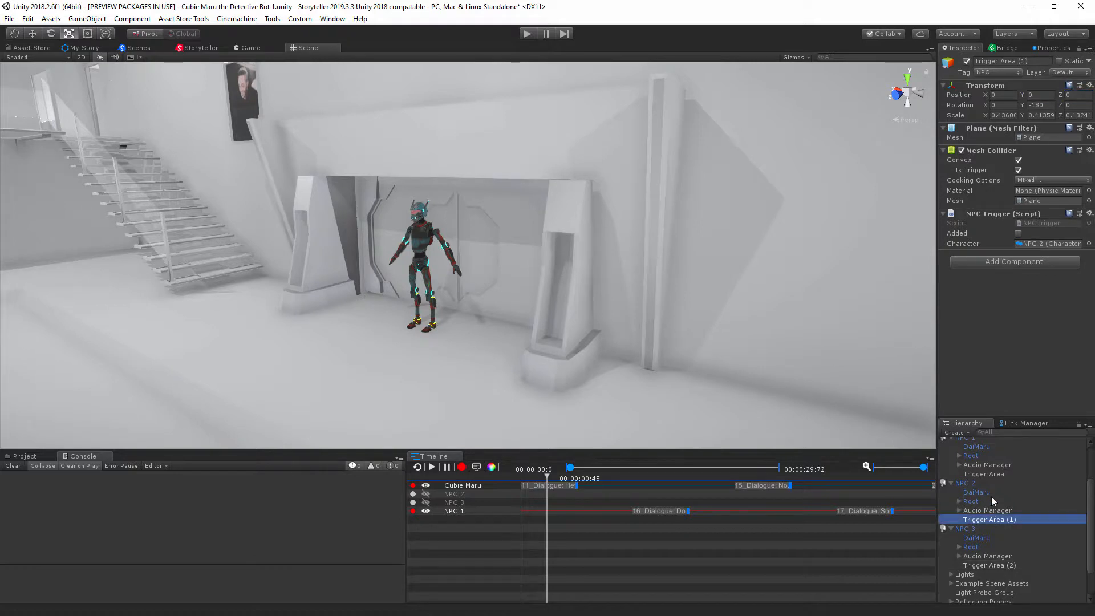
pyautogui.moveTo(789, 300); pyautogui.dragTo(596, 266, button='right')
pyautogui.click(992, 565)
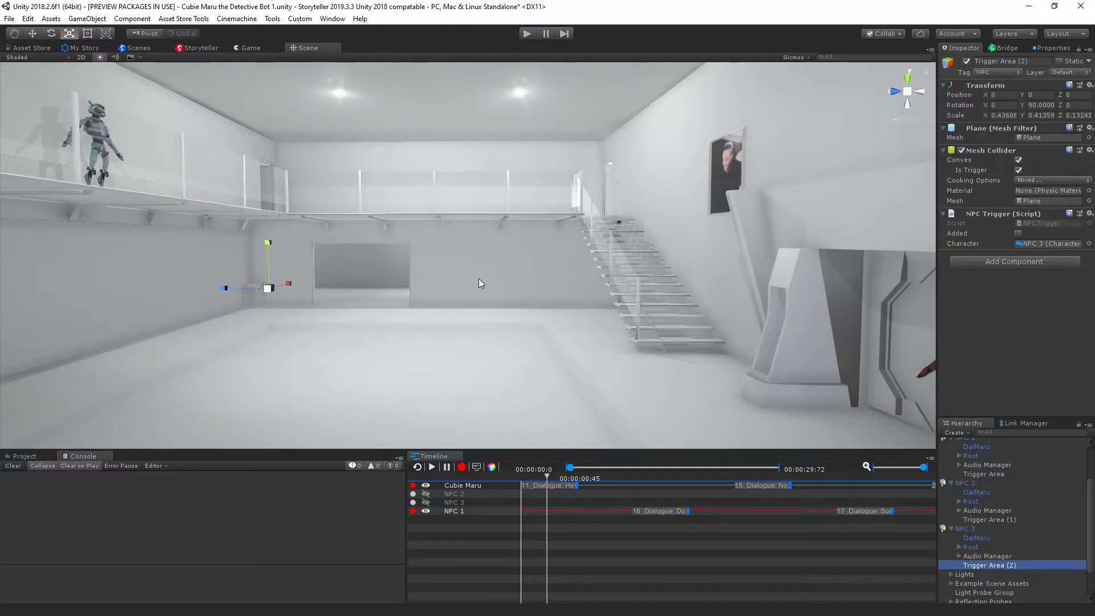
pyautogui.moveTo(478, 278); pyautogui.dragTo(406, 265, button='right')
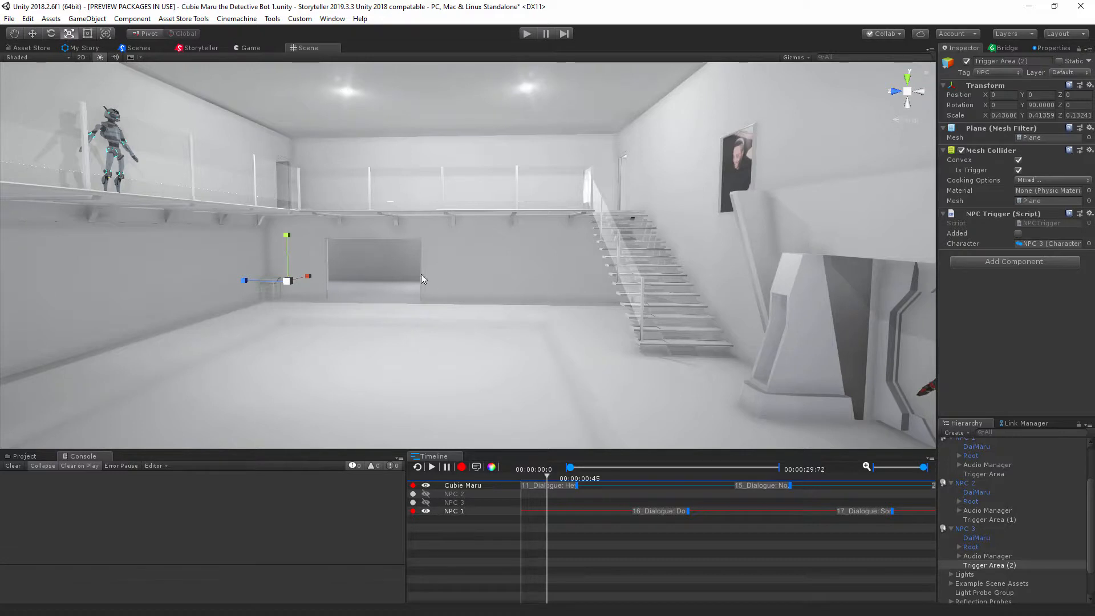
pyautogui.press('f')
pyautogui.keyDown('alt'); pyautogui.moveTo(677, 223); pyautogui.dragTo(409, 242); pyautogui.keyUp('alt')
pyautogui.press('r')
pyautogui.moveTo(499, 242)
pyautogui.mouseDown()
pyautogui.moveTo(485, 256)
pyautogui.moveTo(502, 259)
pyautogui.mouseUp()
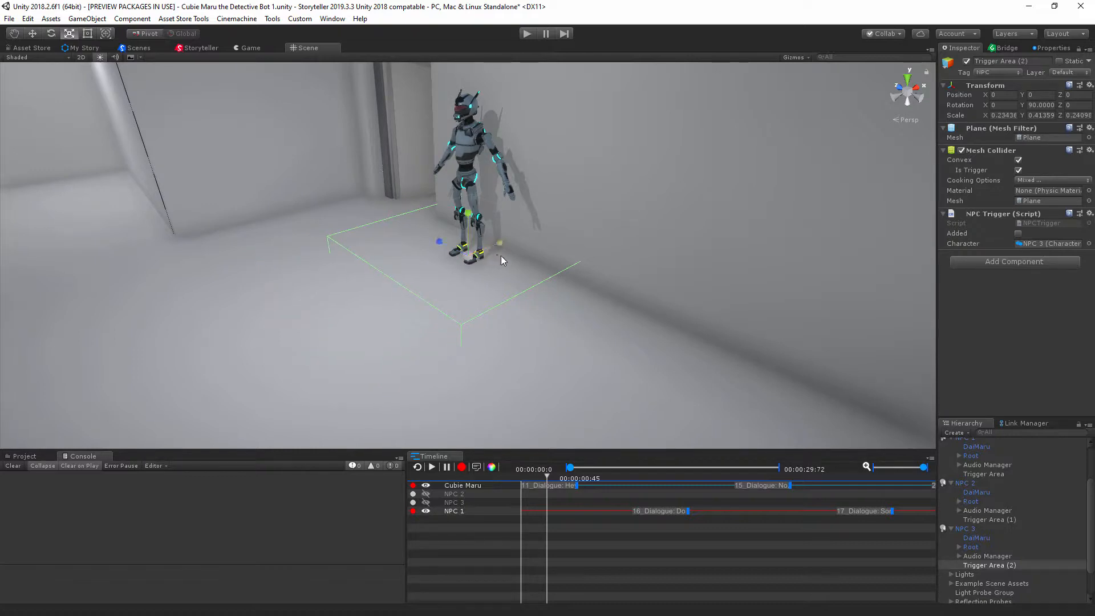
pyautogui.press('w')
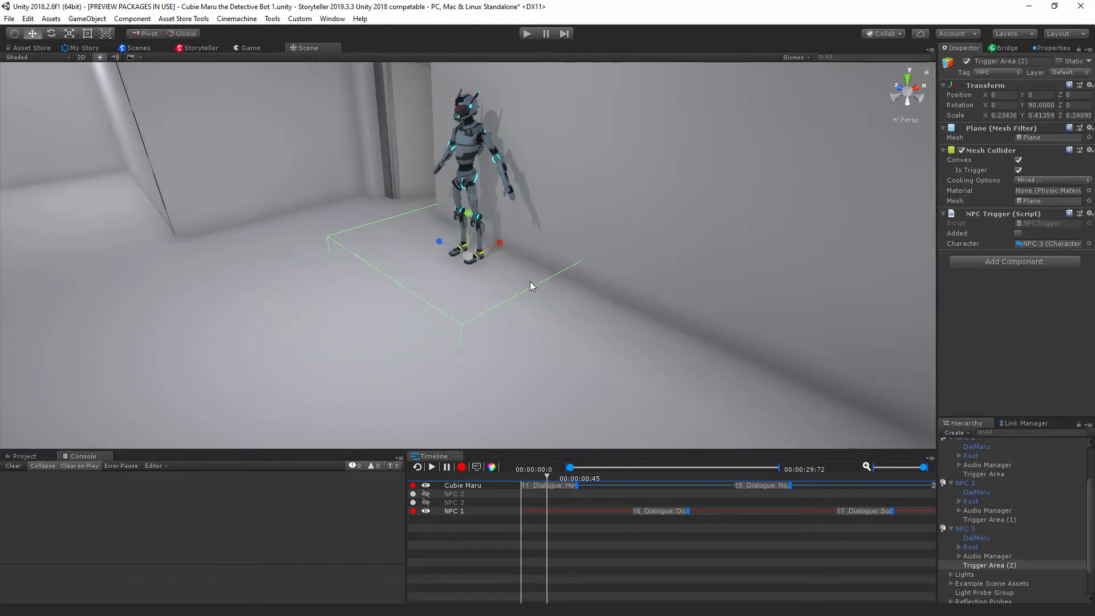
pyautogui.moveTo(495, 244); pyautogui.dragTo(461, 261)
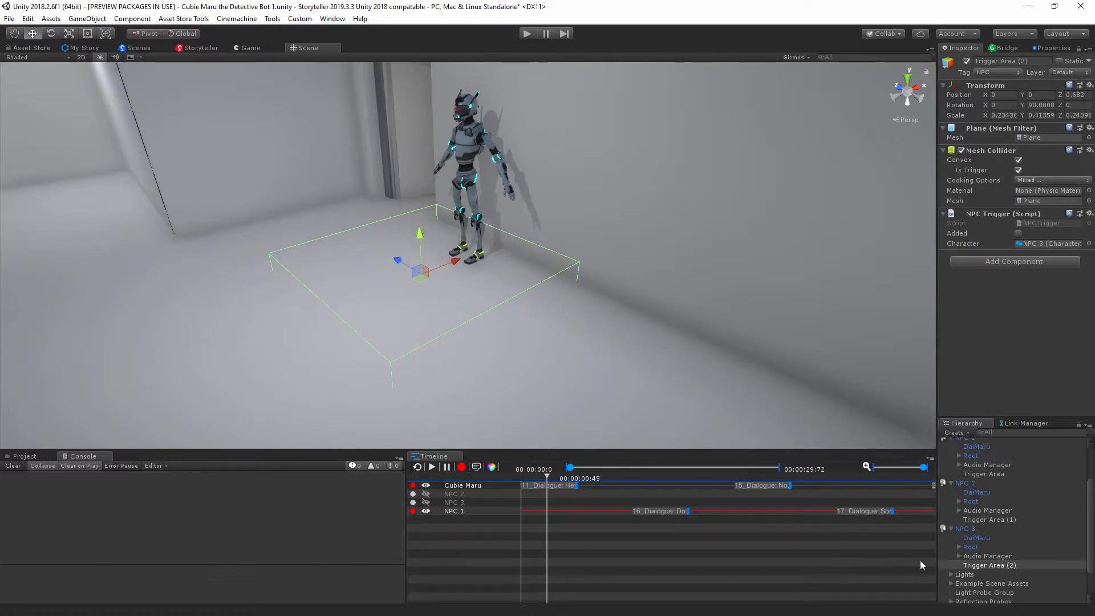
# Move NPC 2's trigger area forward on the balcony, away from the wall, to about Z 0.191.
pyautogui.click(974, 520)
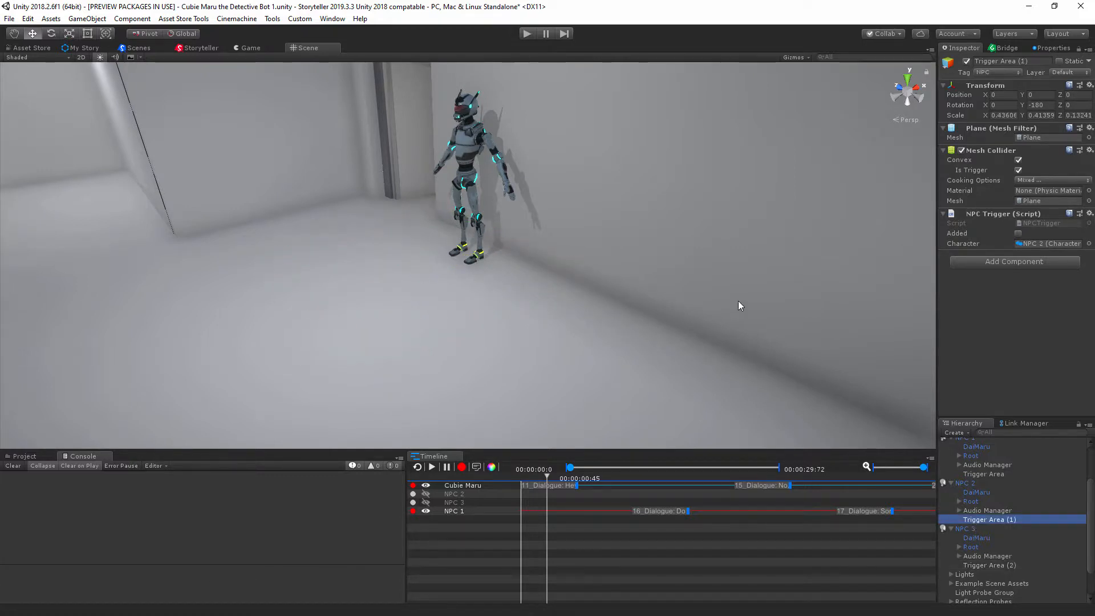
pyautogui.press('f')
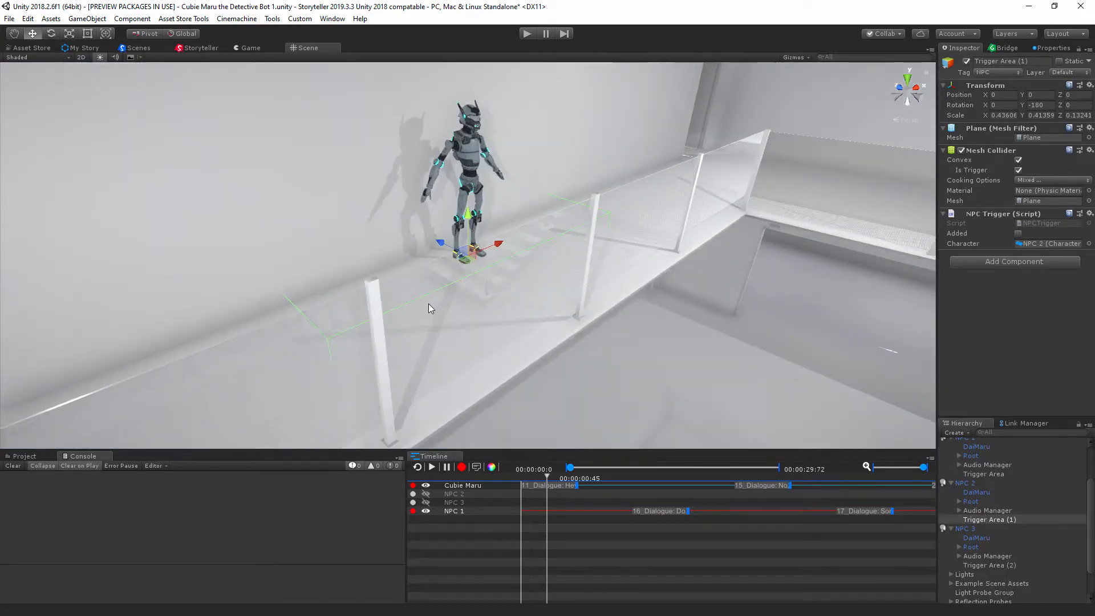
pyautogui.keyDown('alt'); pyautogui.moveTo(344, 269); pyautogui.dragTo(530, 238); pyautogui.keyUp('alt')
pyautogui.moveTo(502, 235); pyautogui.dragTo(425, 260, button='right')
pyautogui.moveTo(425, 258); pyautogui.dragTo(429, 257)
pyautogui.moveTo(520, 256); pyautogui.dragTo(430, 260, button='right')
pyautogui.moveTo(430, 260); pyautogui.dragTo(434, 259)
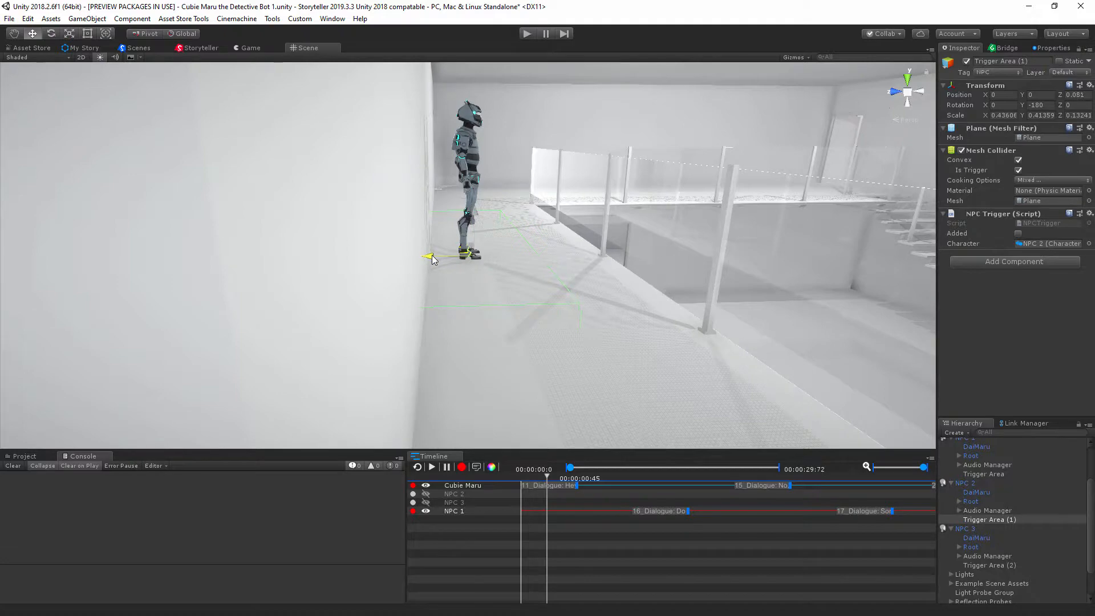
pyautogui.moveTo(433, 259)
pyautogui.mouseDown(button='right')
pyautogui.moveTo(465, 238)
pyautogui.moveTo(432, 256)
pyautogui.mouseUp(button='right')
pyautogui.moveTo(433, 256); pyautogui.dragTo(441, 258)
pyautogui.moveTo(440, 258); pyautogui.dragTo(739, 286, button='right')
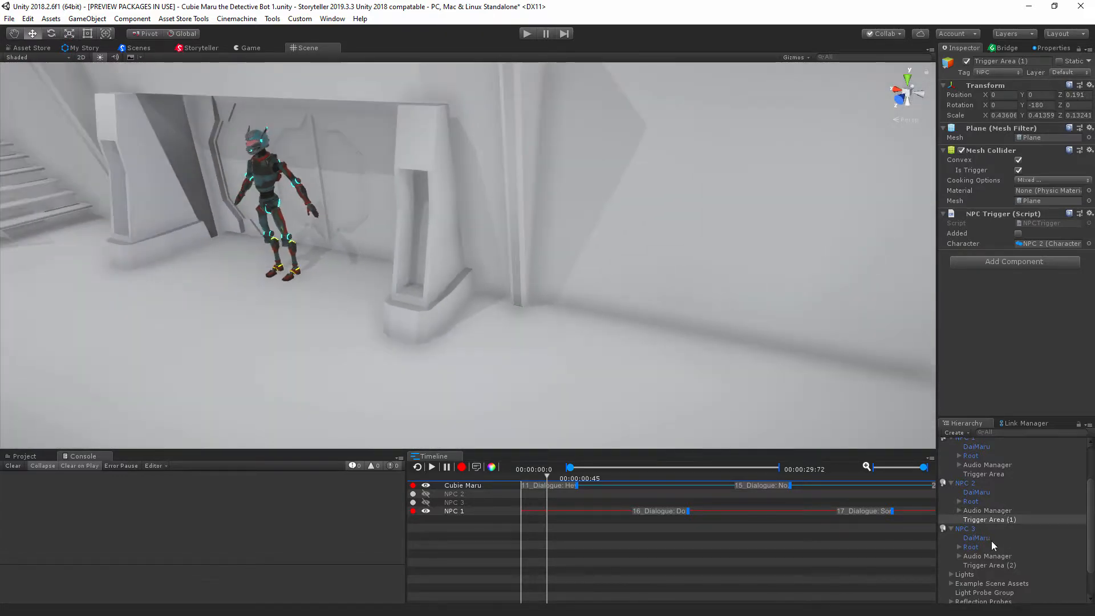
# Collapse the three NPC objects in the hierarchy and activate the Stage Canvas with the Game view shown.
pyautogui.scroll(3, 1001, 539)
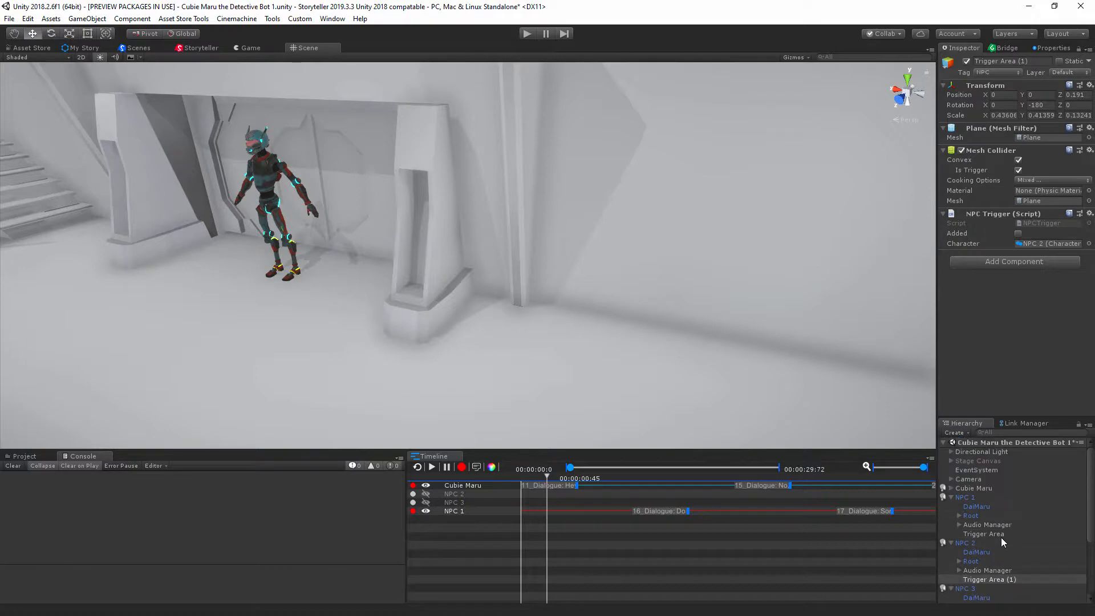
pyautogui.click(950, 543)
pyautogui.click(952, 552)
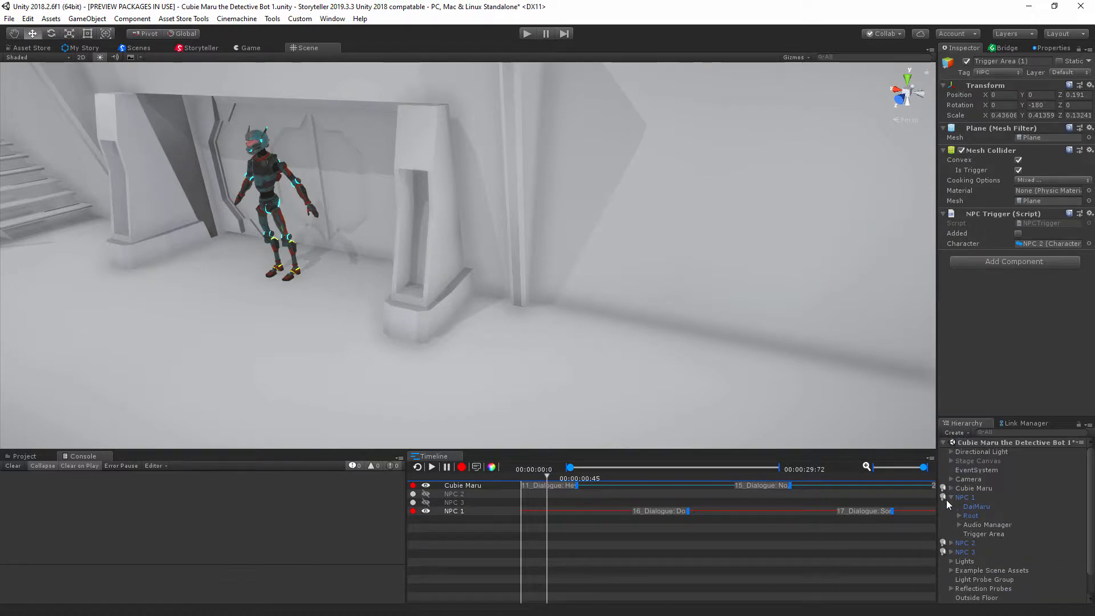
pyautogui.click(950, 497)
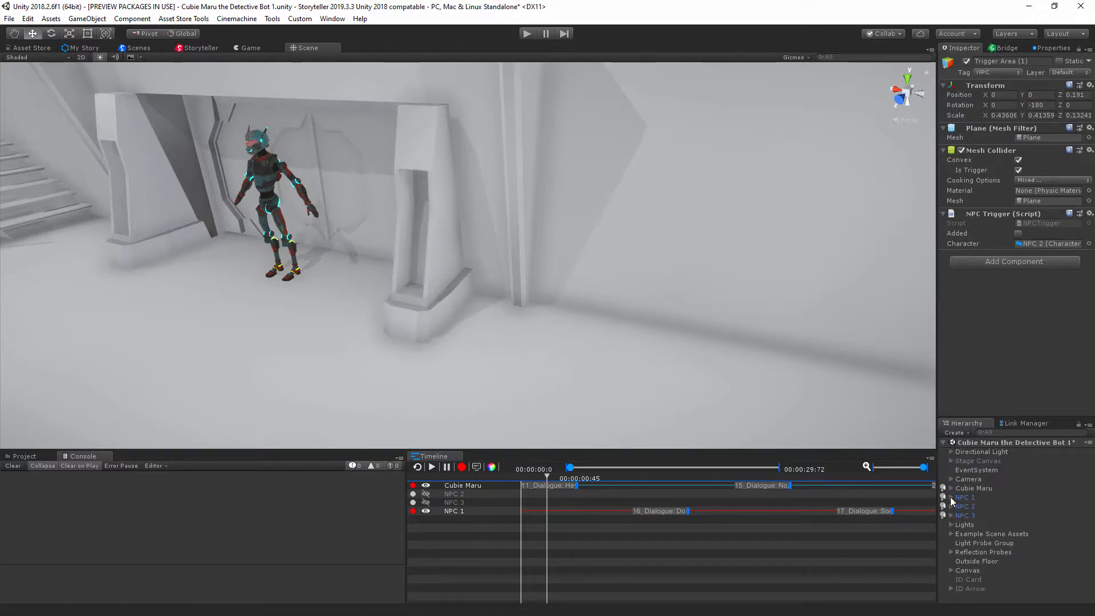
pyautogui.click(976, 461)
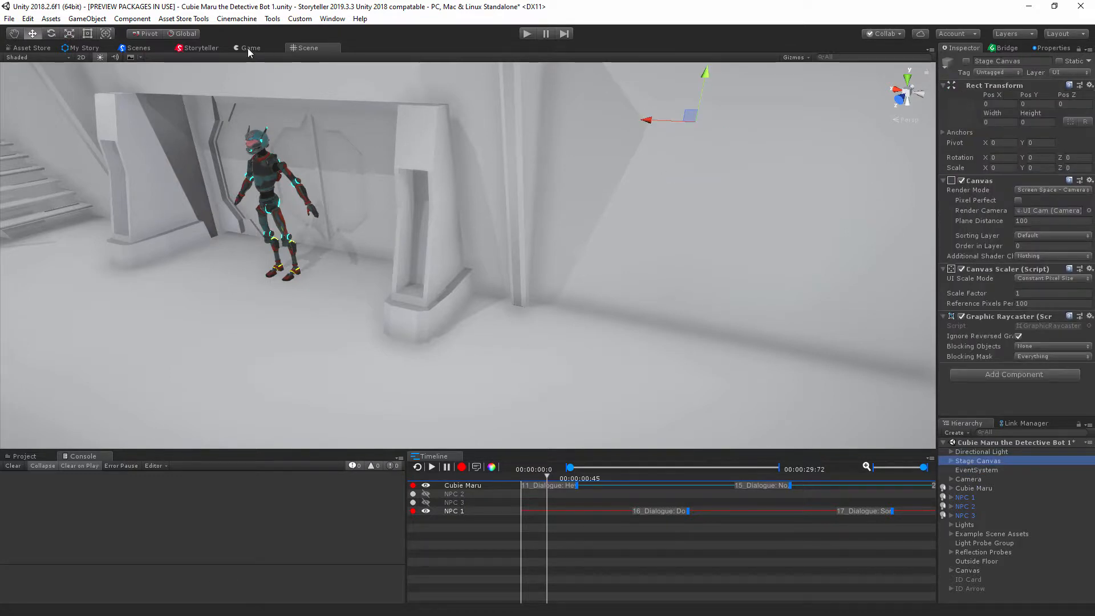
pyautogui.click(246, 48)
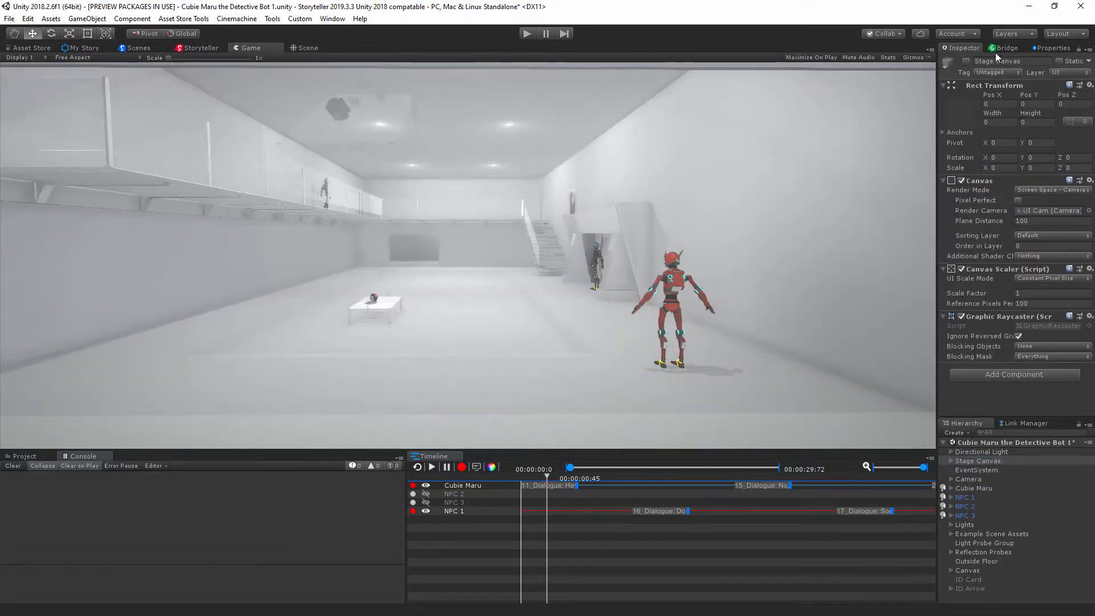
pyautogui.click(967, 62)
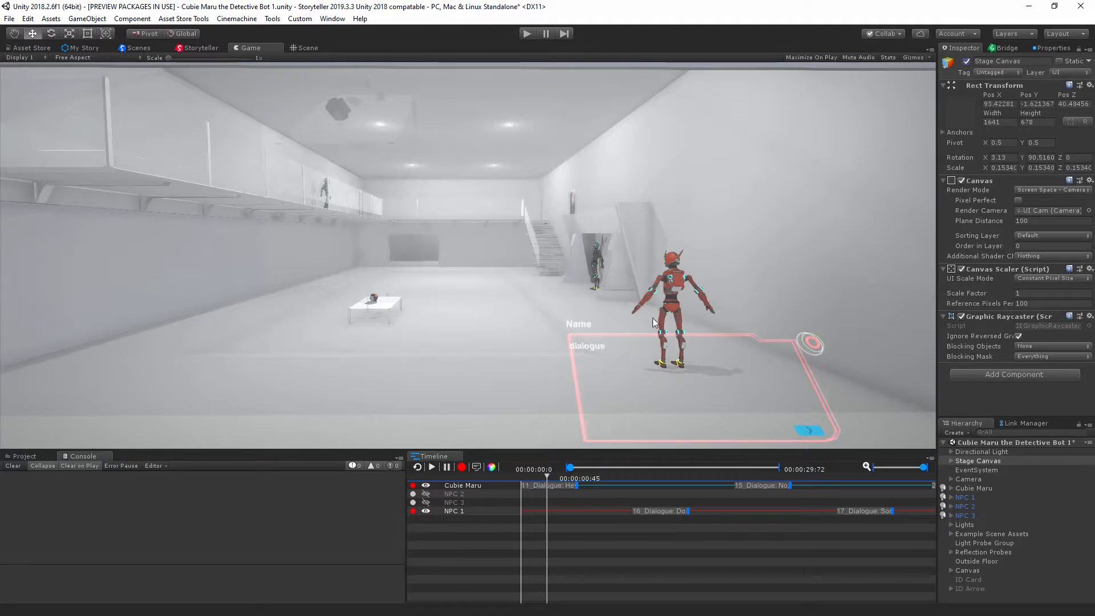
# Expand the UI Settings in the general settings of Cubie Maru's Character component and turn off the previous button UI.
pyautogui.click(969, 488)
pyautogui.scroll(-5, 990, 298)
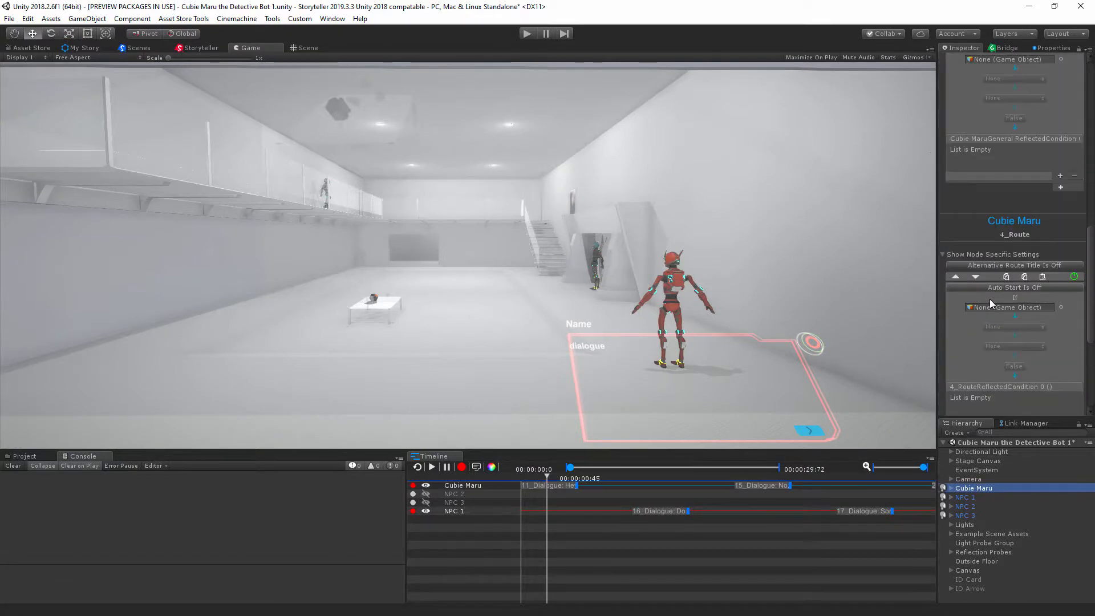
pyautogui.scroll(6, 990, 299)
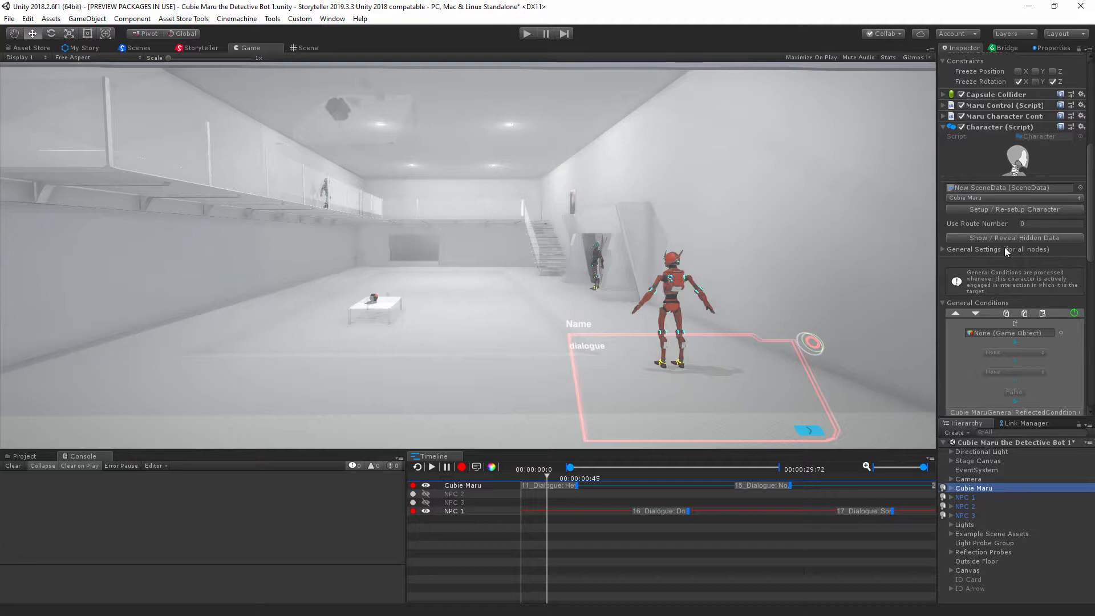
pyautogui.scroll(-10, 1007, 334)
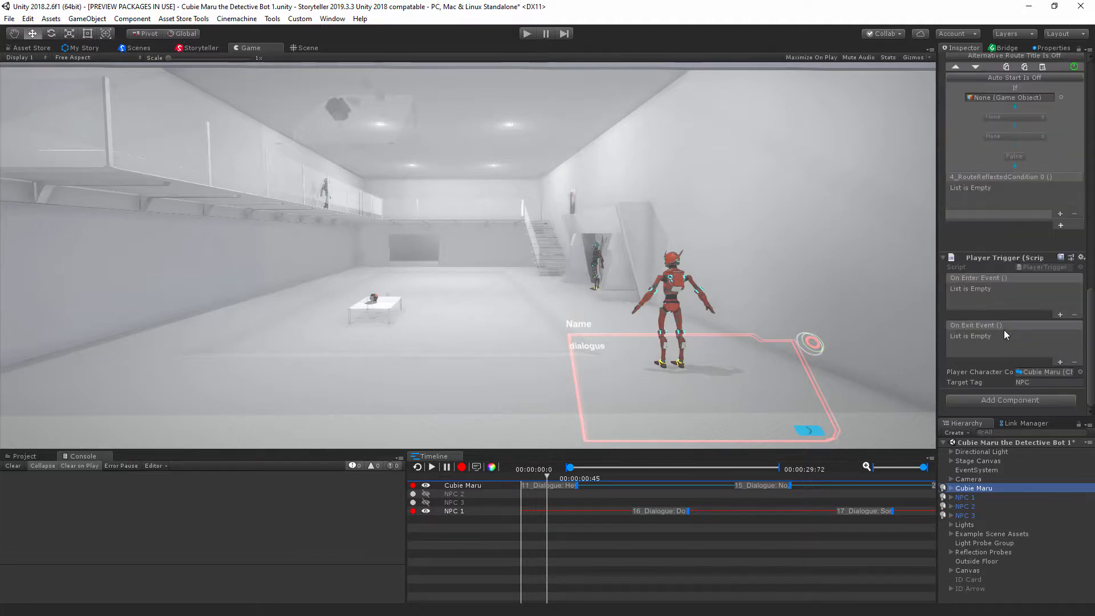
pyautogui.click(196, 49)
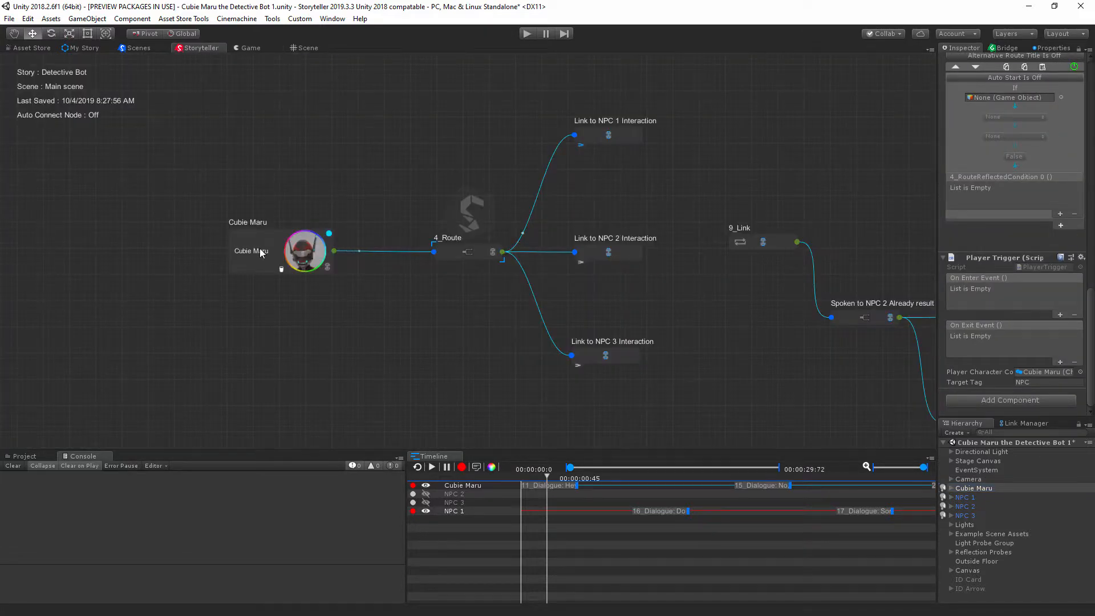
pyautogui.click(317, 263)
pyautogui.scroll(10, 1016, 245)
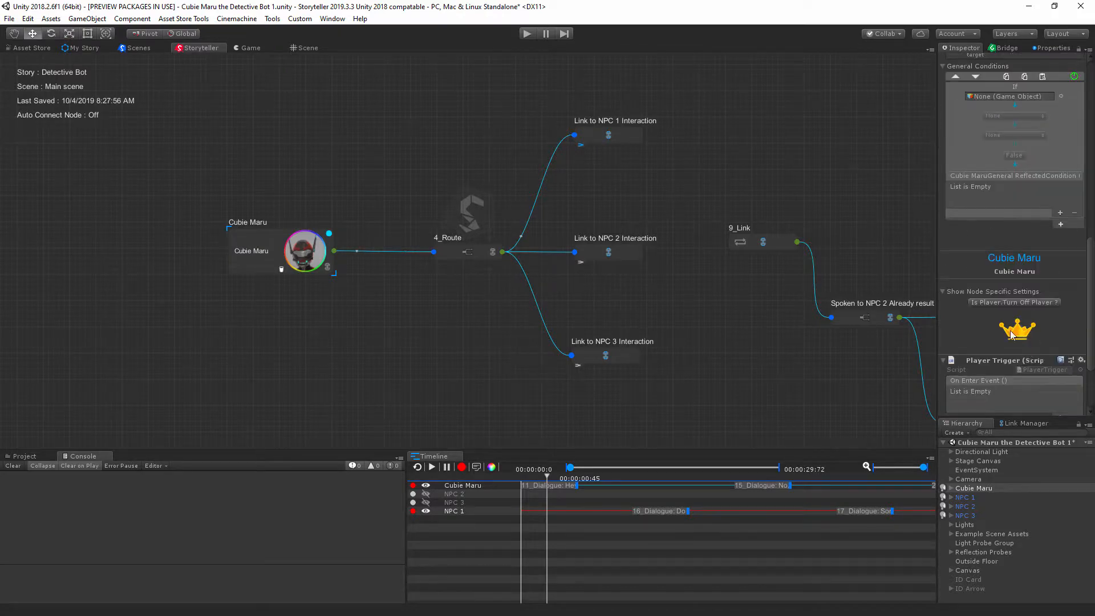
pyautogui.scroll(-3, 1017, 363)
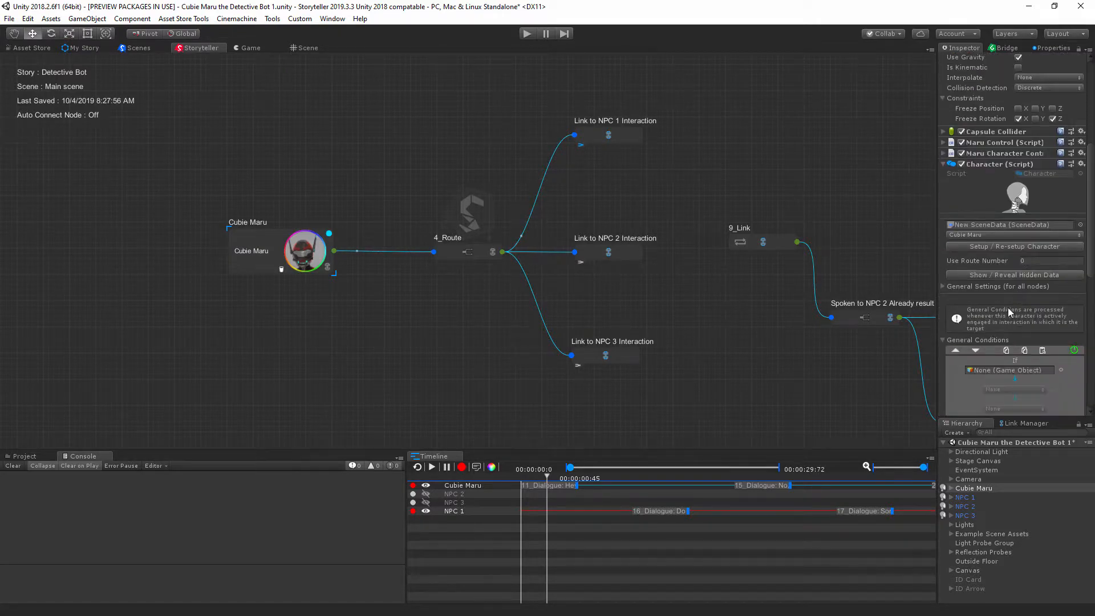
pyautogui.click(943, 287)
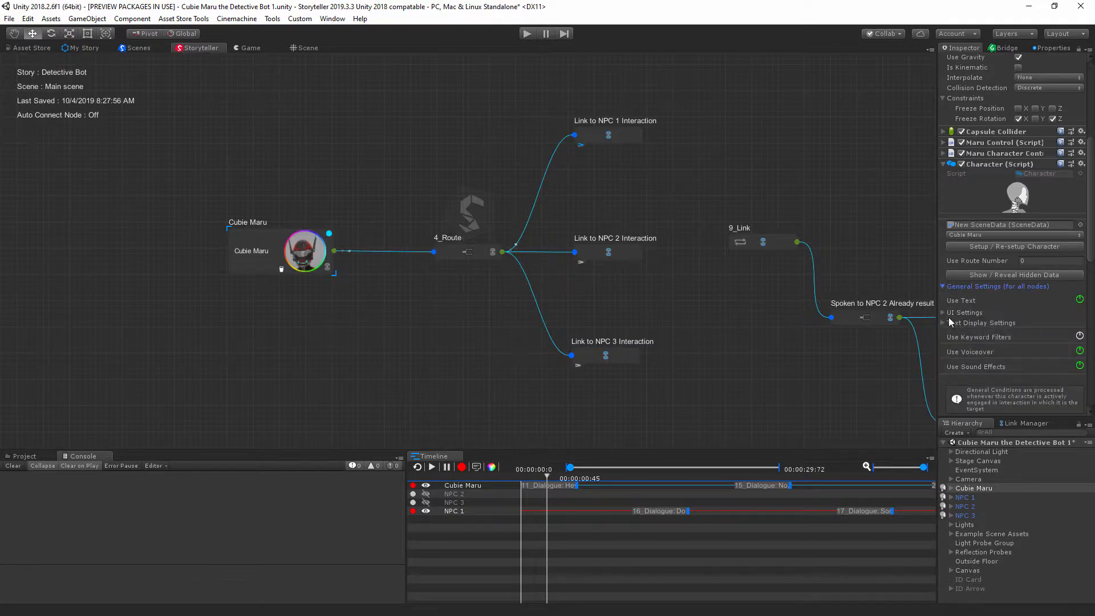
pyautogui.click(943, 313)
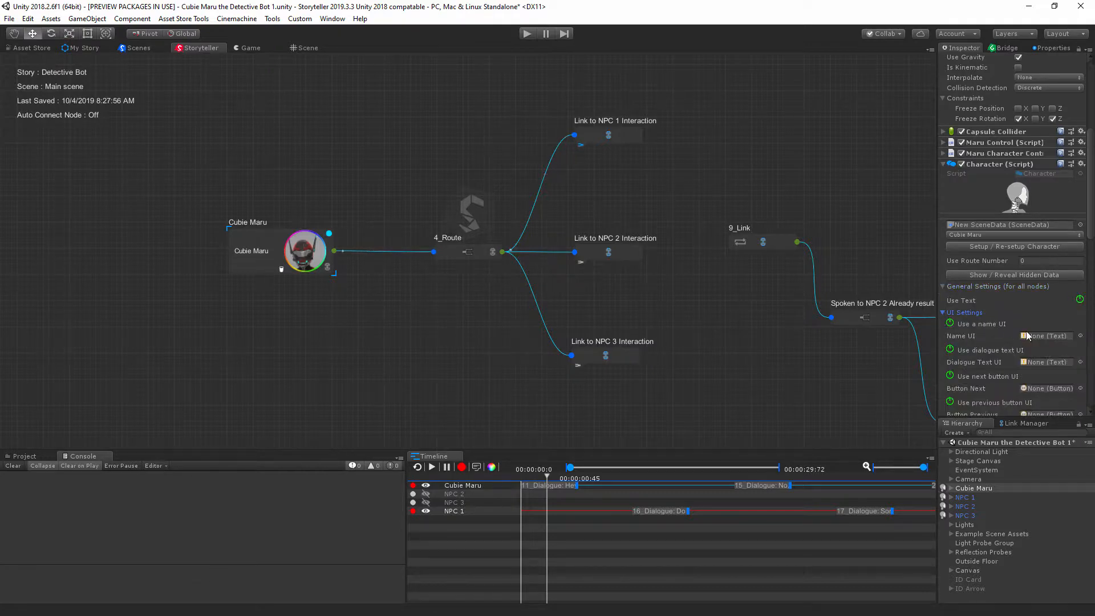
pyautogui.scroll(-2, 1049, 297)
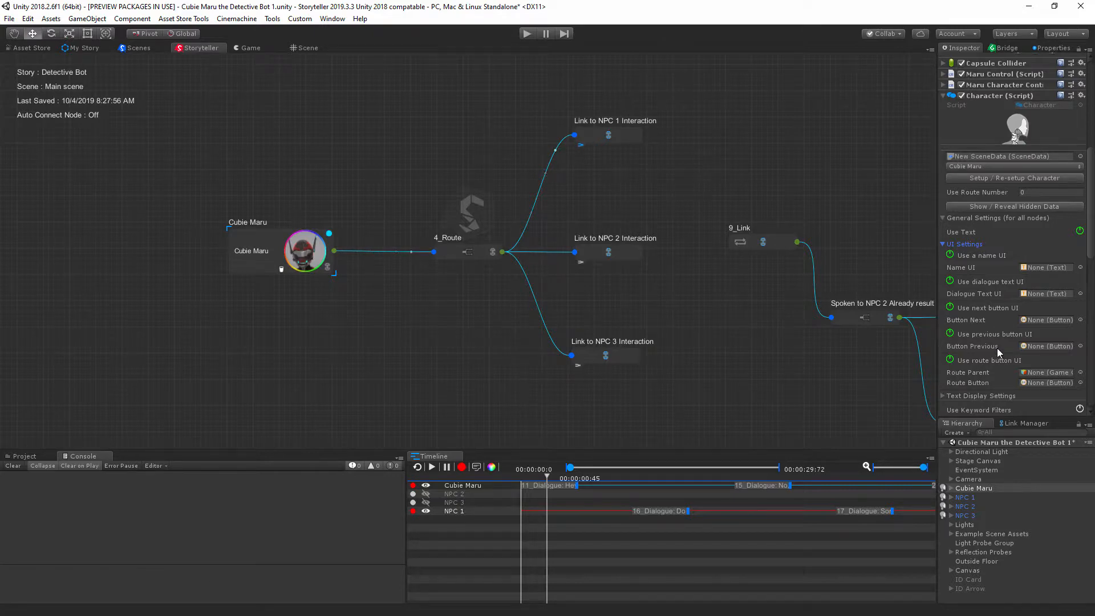
pyautogui.click(949, 334)
# Assign the Dialogue Panel's Name, Dialogue, NextButton and Route Buttons Parent objects to the matching slots in Cubie Maru's UI Settings.
pyautogui.click(952, 461)
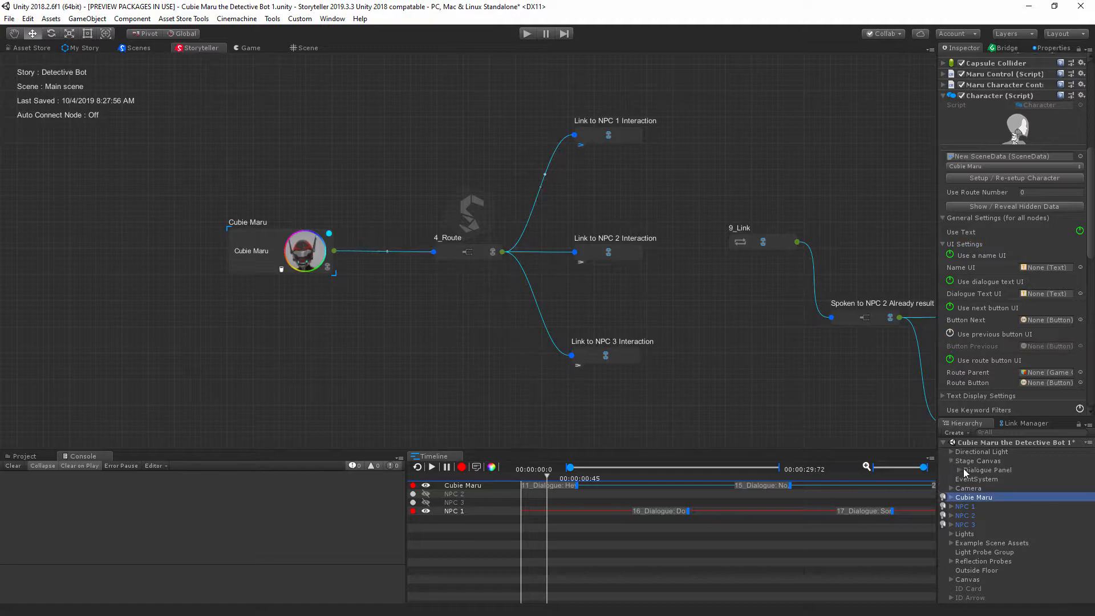
pyautogui.click(960, 470)
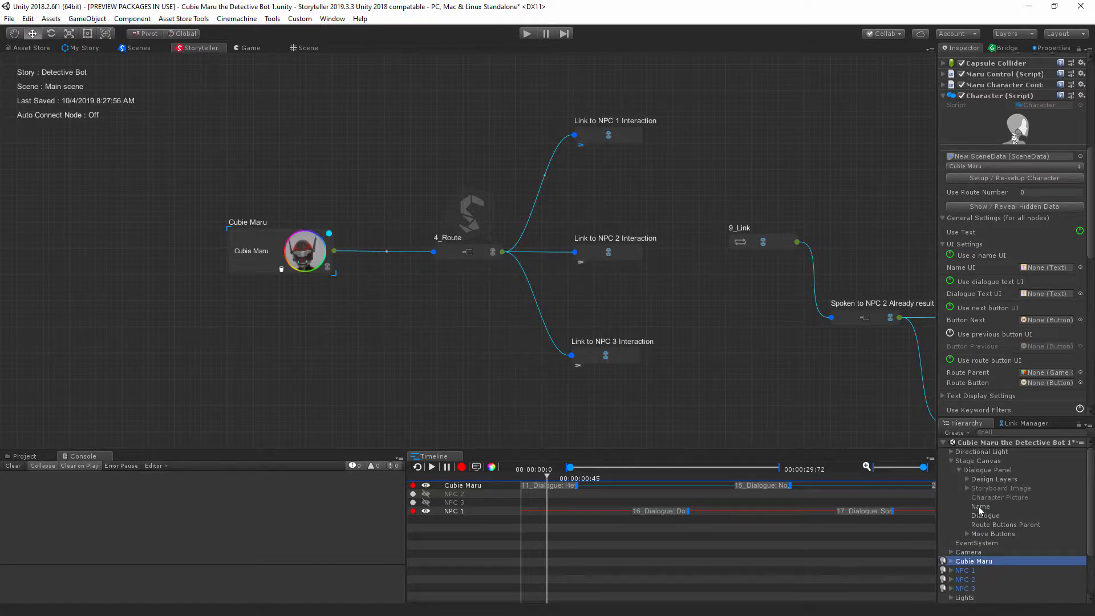
pyautogui.moveTo(981, 507); pyautogui.dragTo(1045, 256)
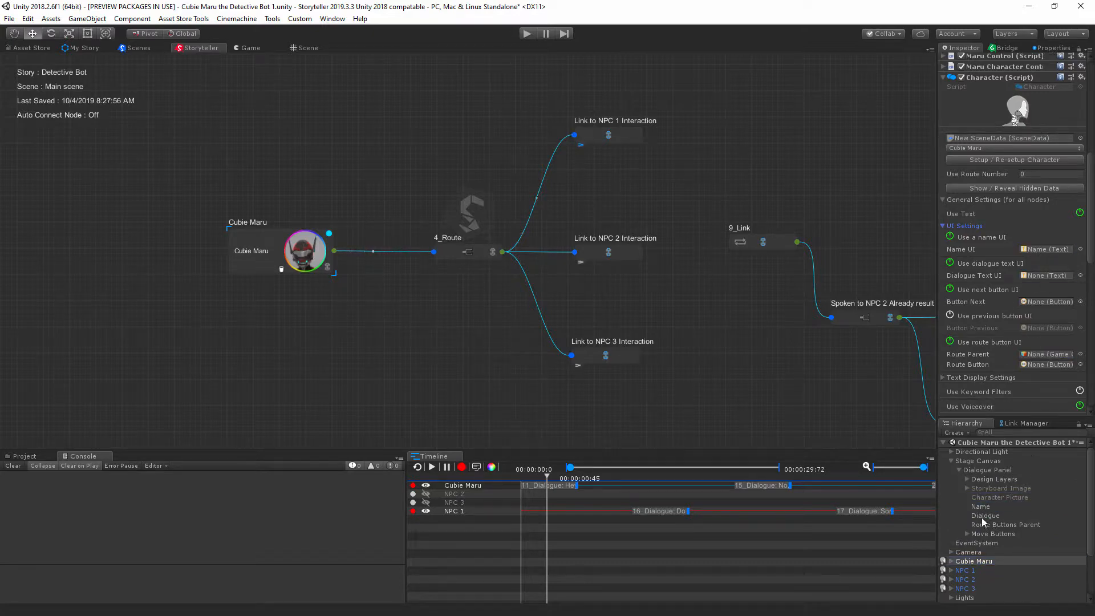
pyautogui.moveTo(989, 516); pyautogui.dragTo(1049, 278)
pyautogui.click(966, 534)
pyautogui.moveTo(992, 543); pyautogui.dragTo(1050, 301)
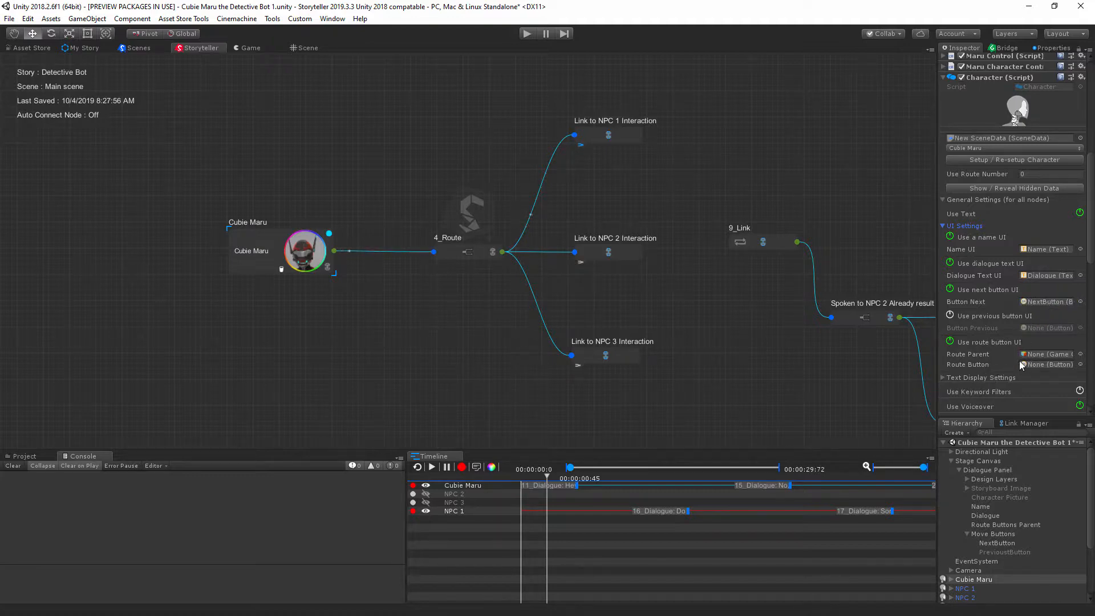
pyautogui.moveTo(983, 525); pyautogui.dragTo(1039, 340)
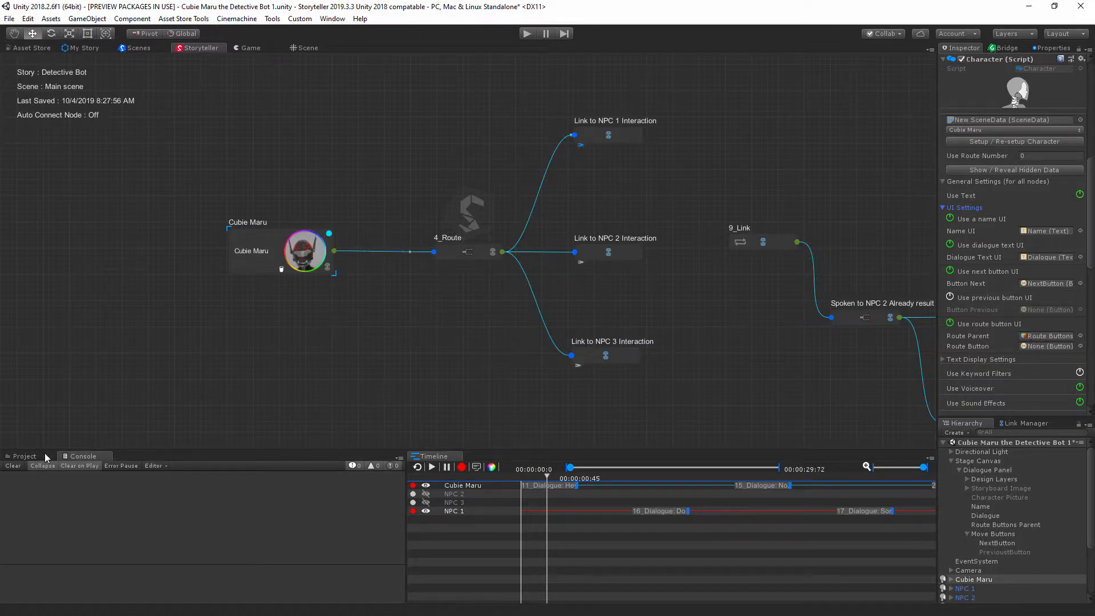
# Assign the Button Type A prefab from the Prefabs UI folder to the Route Button slot in Cubie Maru's UI Settings.
pyautogui.click(24, 456)
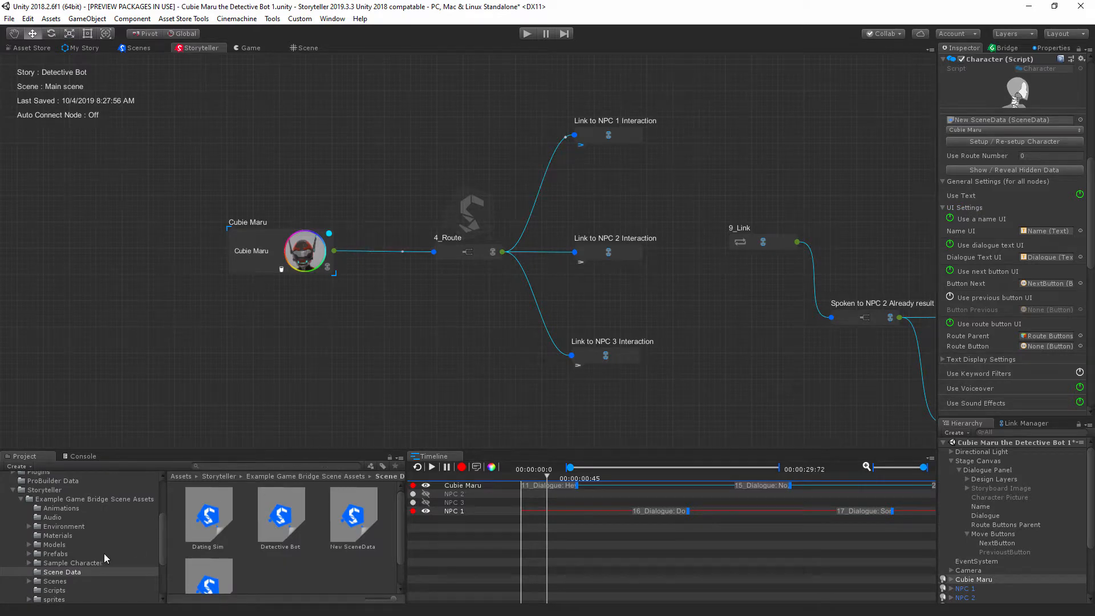
pyautogui.scroll(-3, 102, 553)
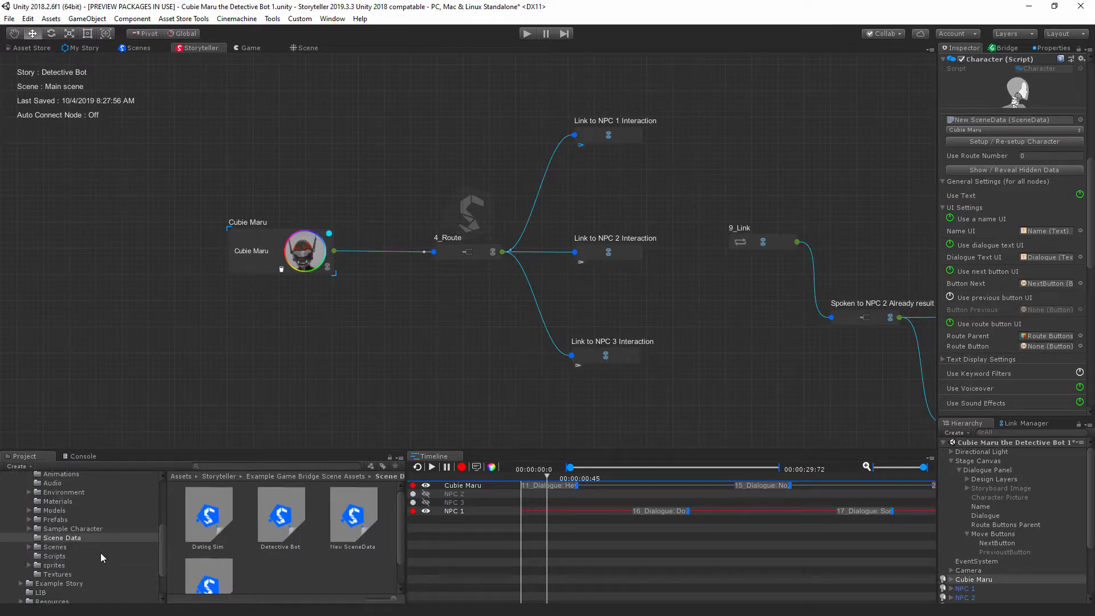
pyautogui.click(61, 519)
pyautogui.click(319, 515)
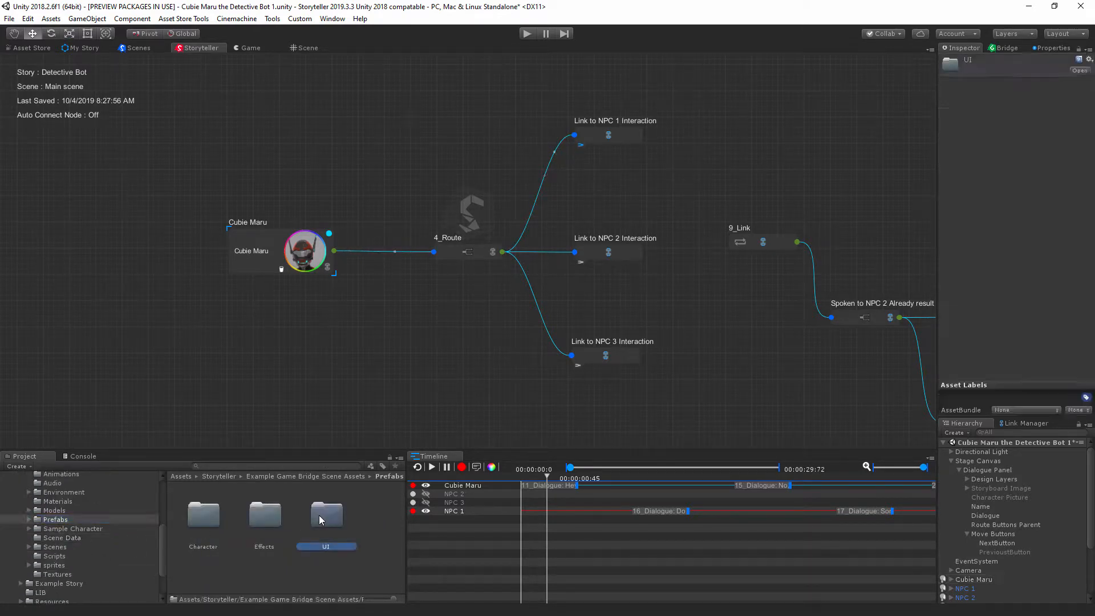
pyautogui.doubleClick(319, 515)
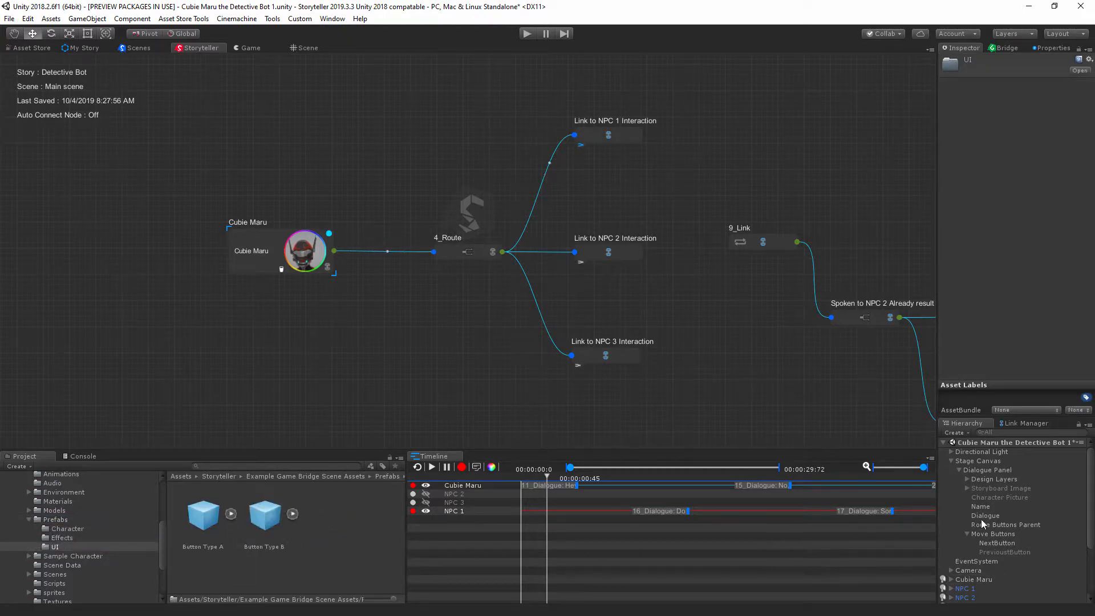
pyautogui.click(975, 579)
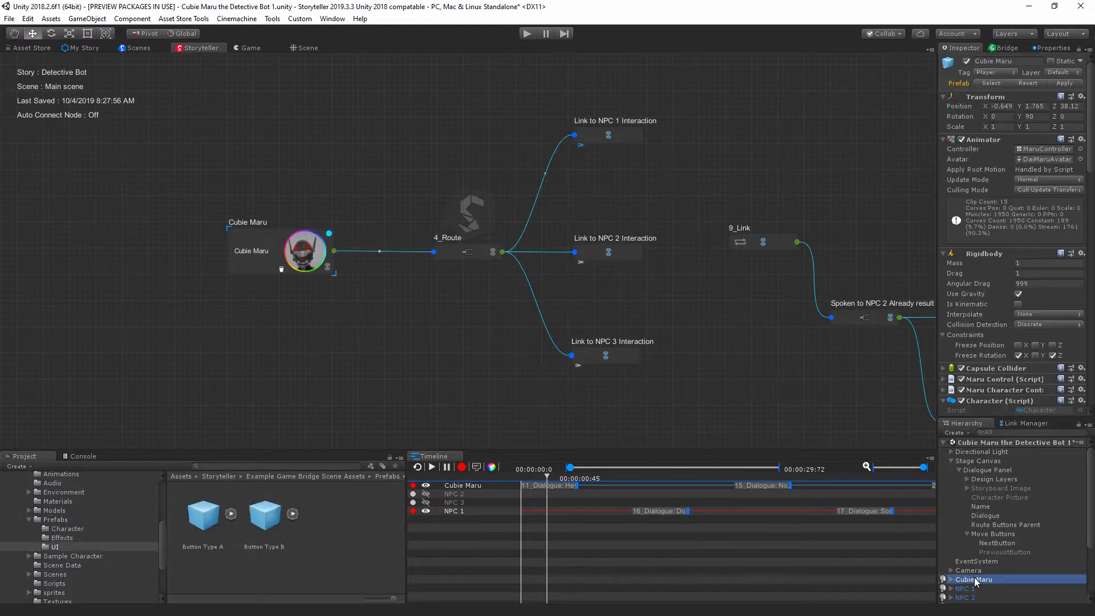
pyautogui.scroll(-10, 1034, 322)
pyautogui.scroll(3, 1032, 323)
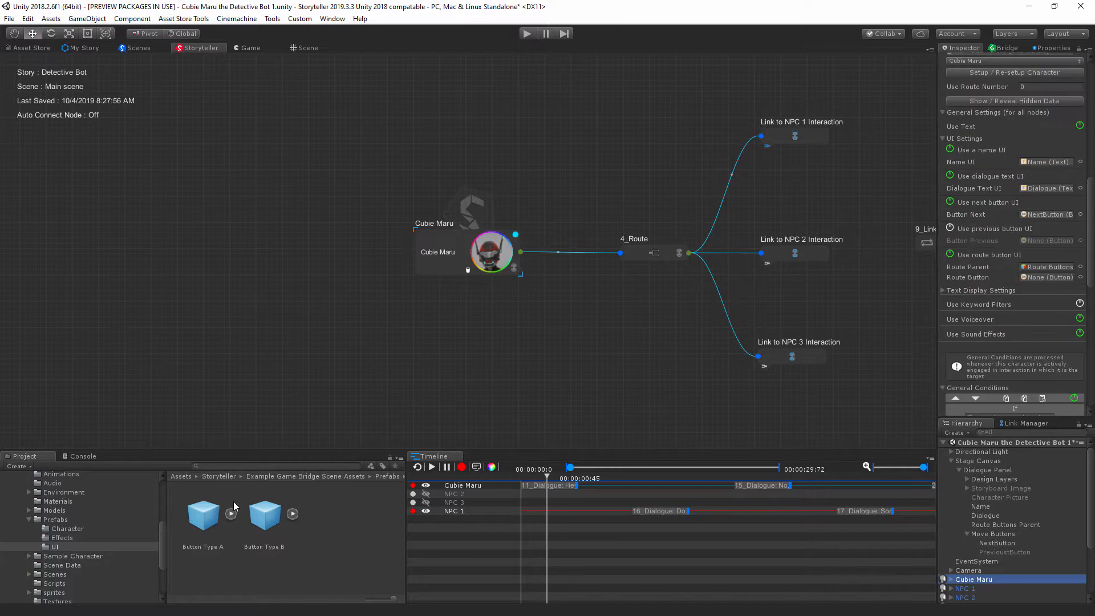
pyautogui.moveTo(202, 520); pyautogui.dragTo(1052, 279)
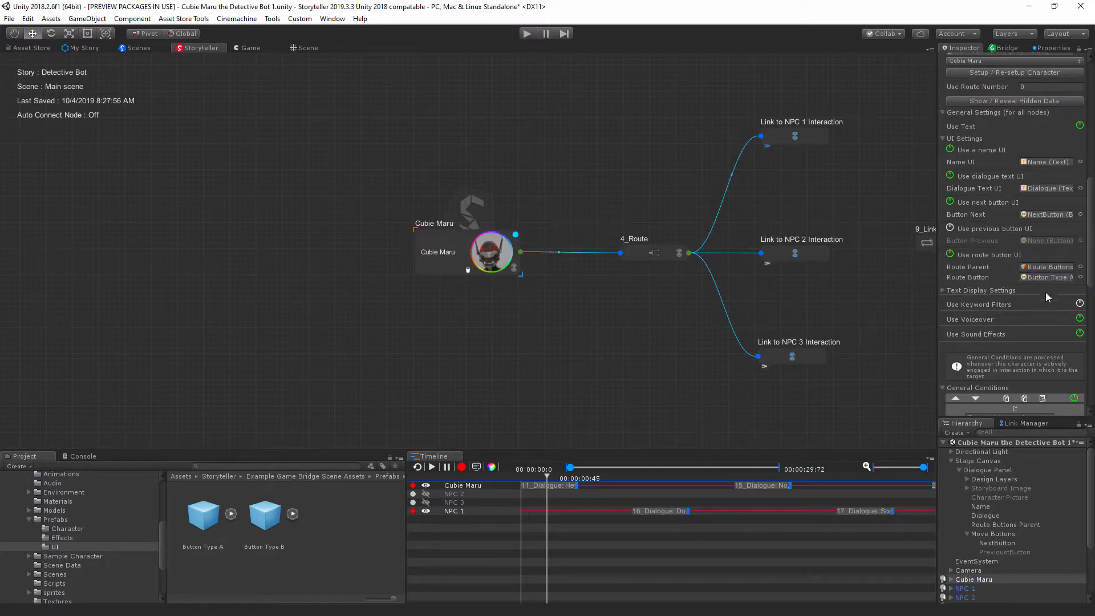
# Review Cubie Maru's remaining component settings, test-run the scene briefly, and deactivate the Stage Canvas after stopping it.
pyautogui.scroll(-10, 1044, 297)
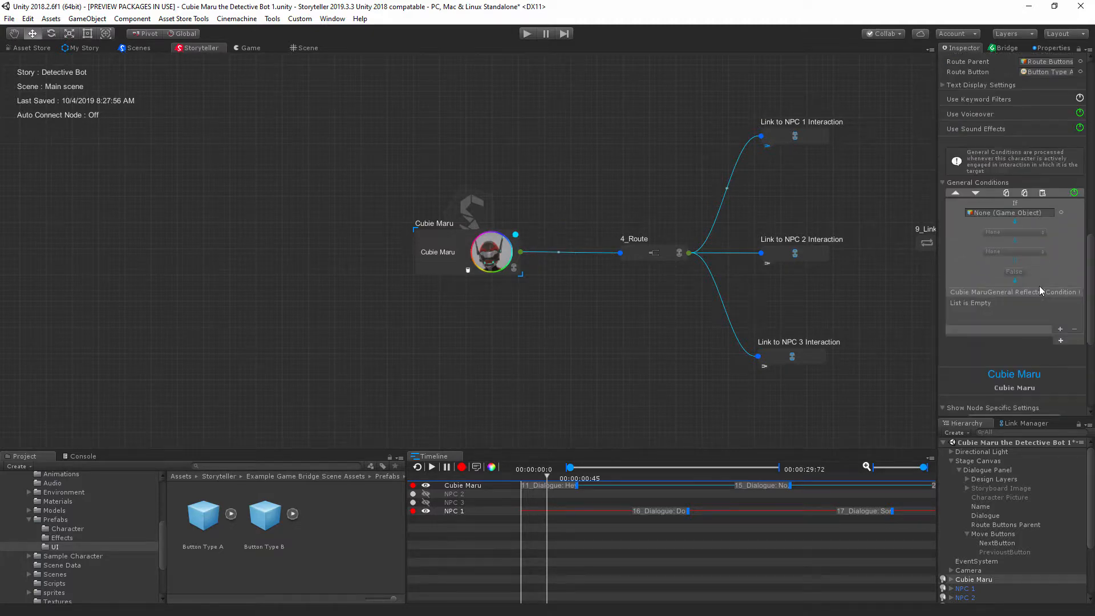
pyautogui.scroll(-1, 1041, 291)
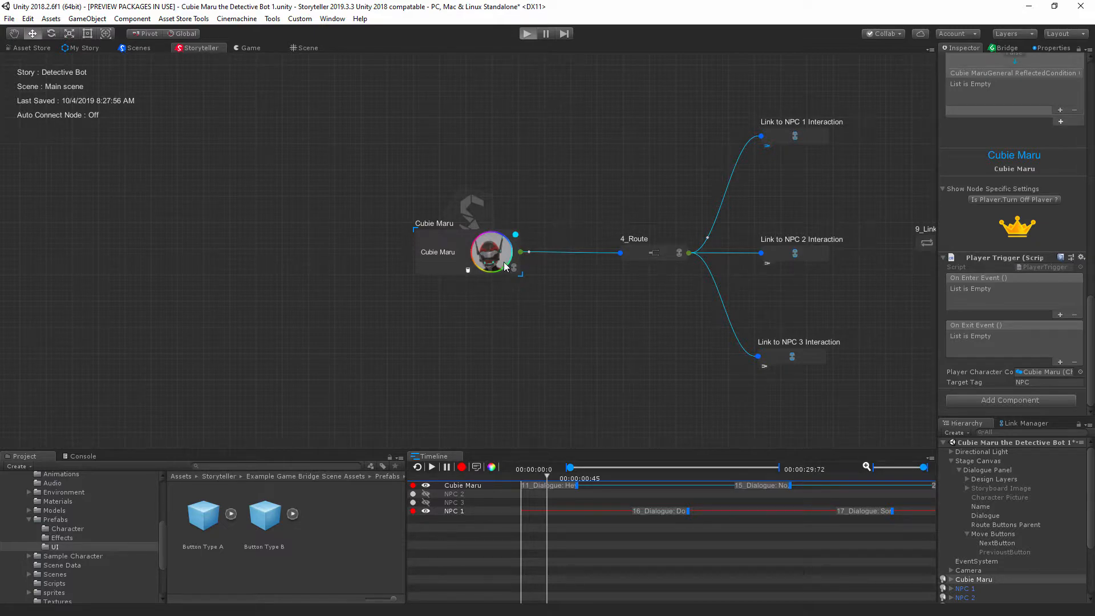
pyautogui.hotkey('ctrl', 'p')
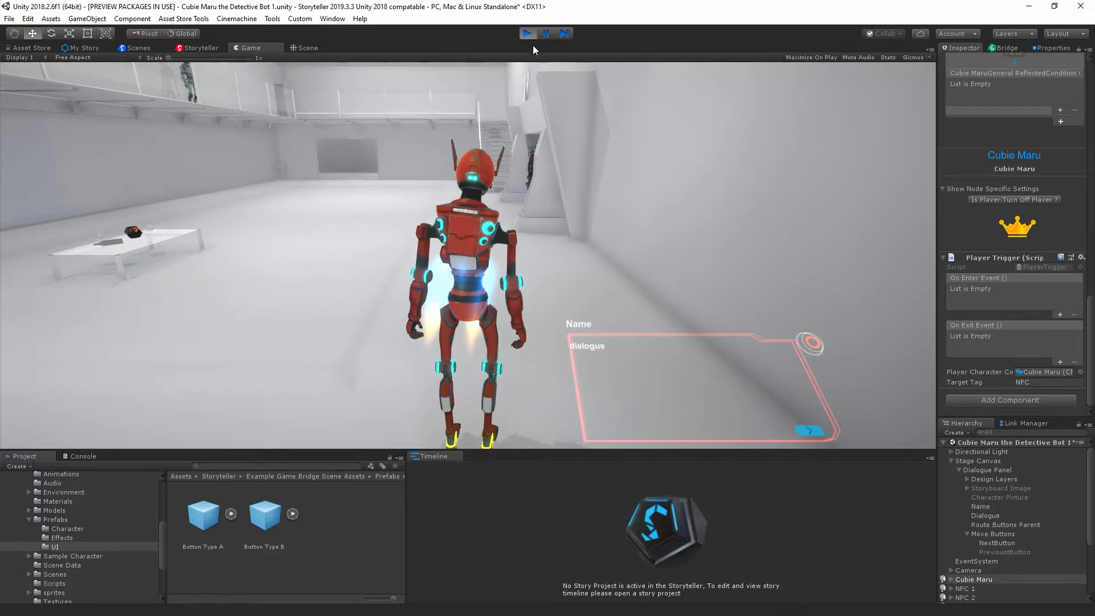
pyautogui.click(528, 33)
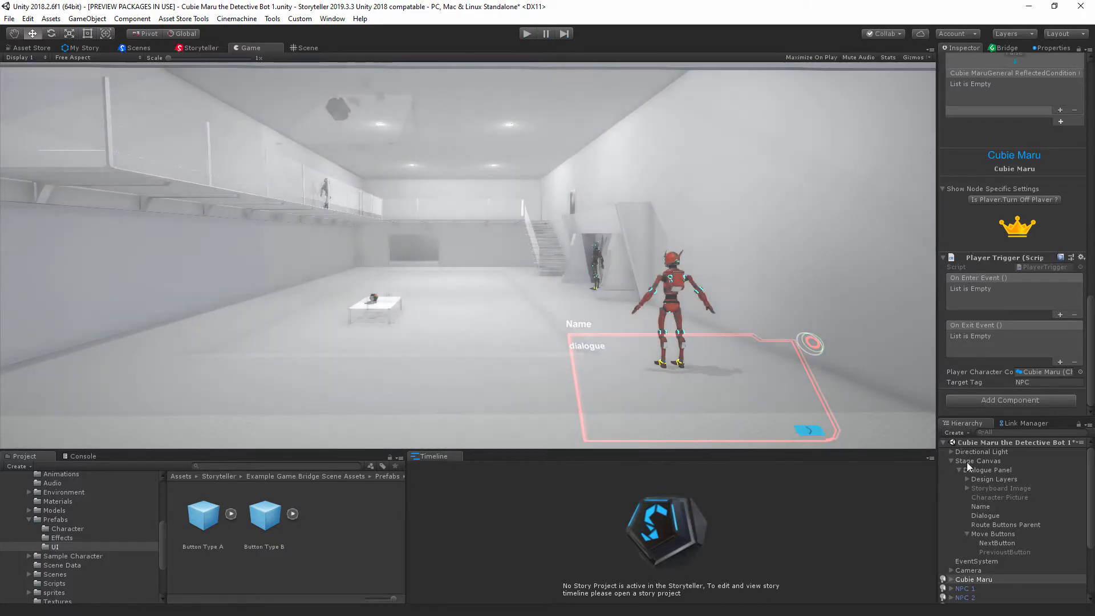
pyautogui.click(970, 460)
pyautogui.click(965, 61)
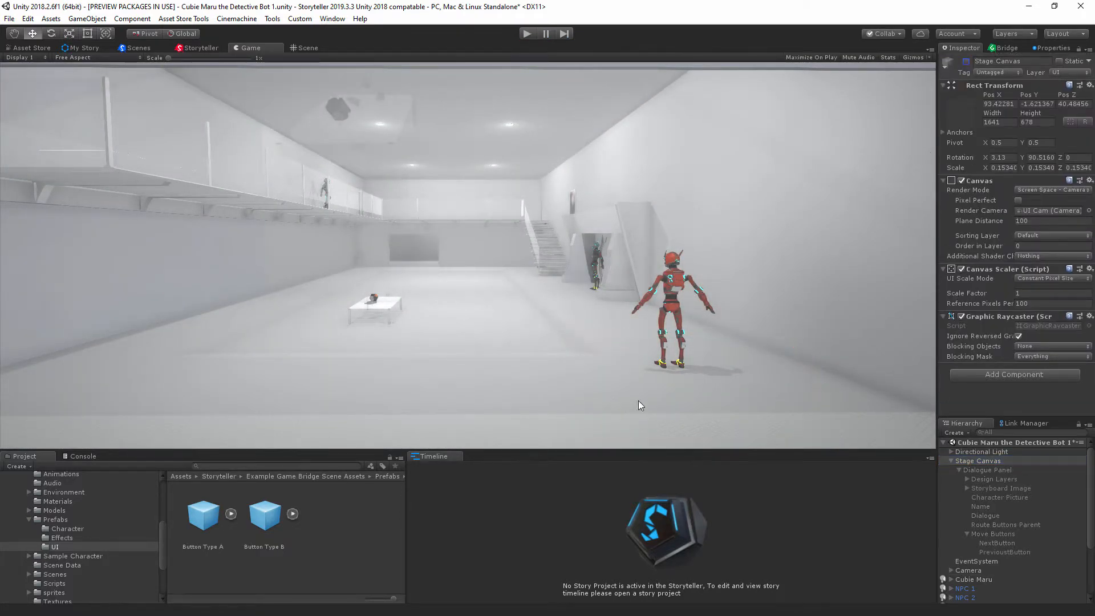
# Select the 4_Route node in the Storyteller graph and turn on Auto Start for its condition in Cubie Maru's node-specific settings.
pyautogui.click(199, 49)
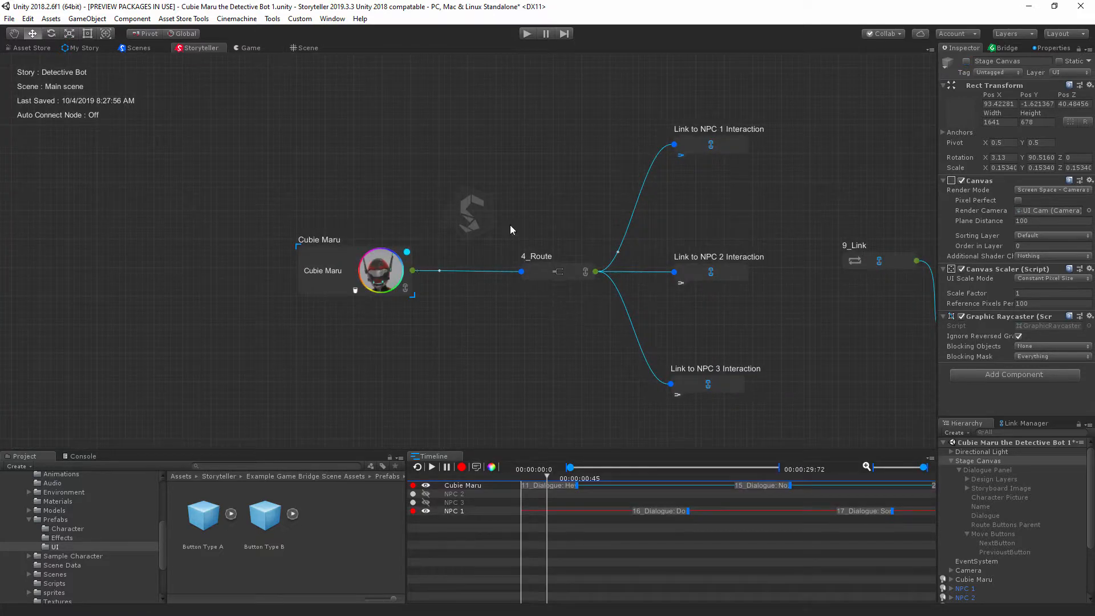
pyautogui.moveTo(506, 227); pyautogui.dragTo(624, 309)
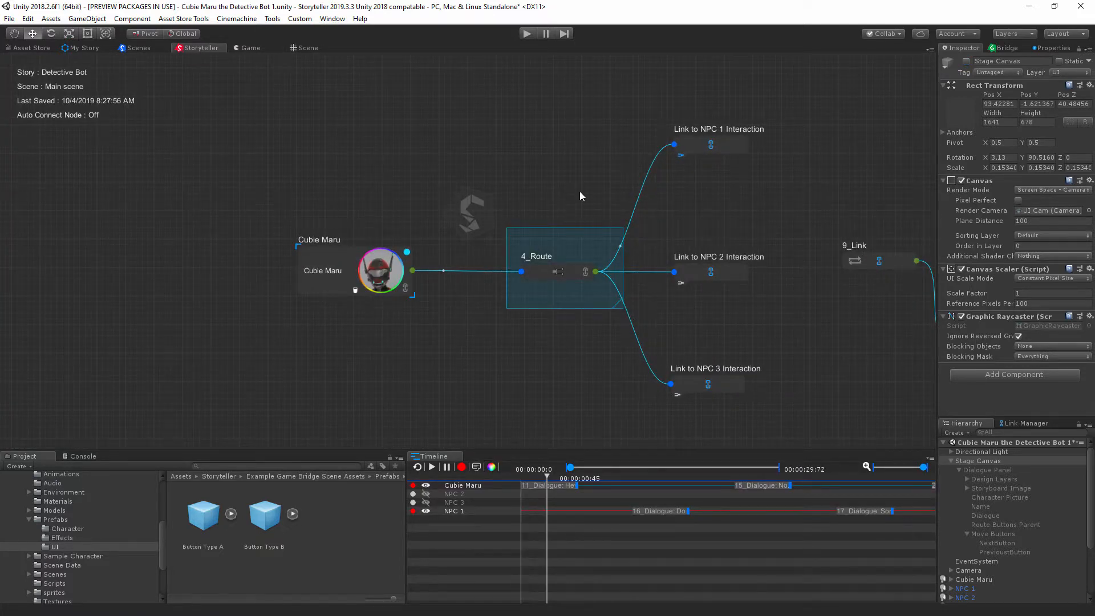
pyautogui.moveTo(508, 226); pyautogui.dragTo(614, 296)
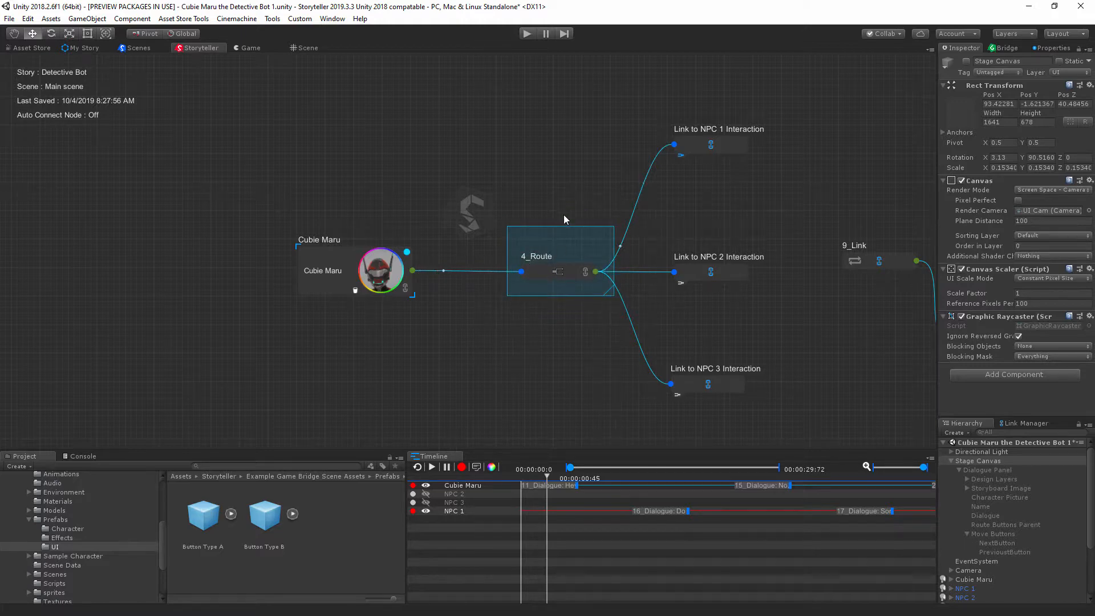
pyautogui.click(533, 270)
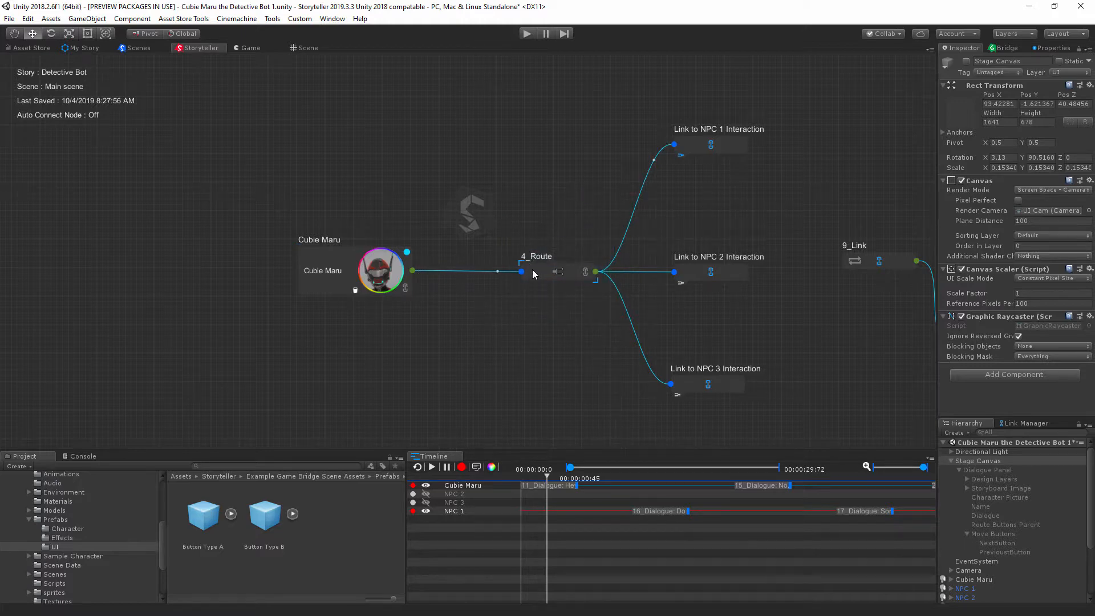
pyautogui.click(951, 462)
pyautogui.click(970, 487)
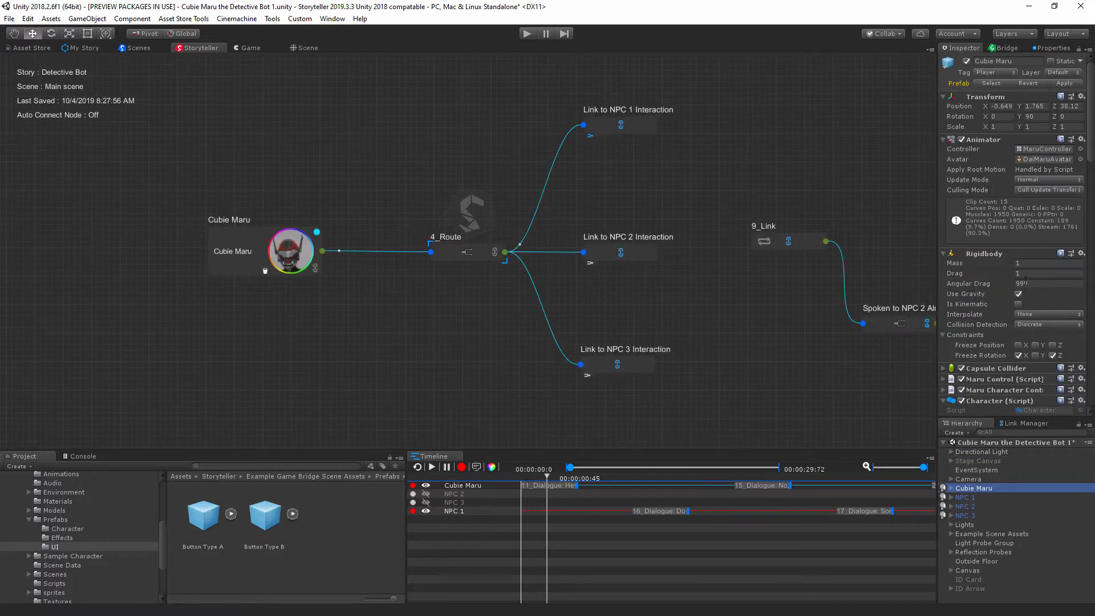
pyautogui.scroll(-15, 1015, 276)
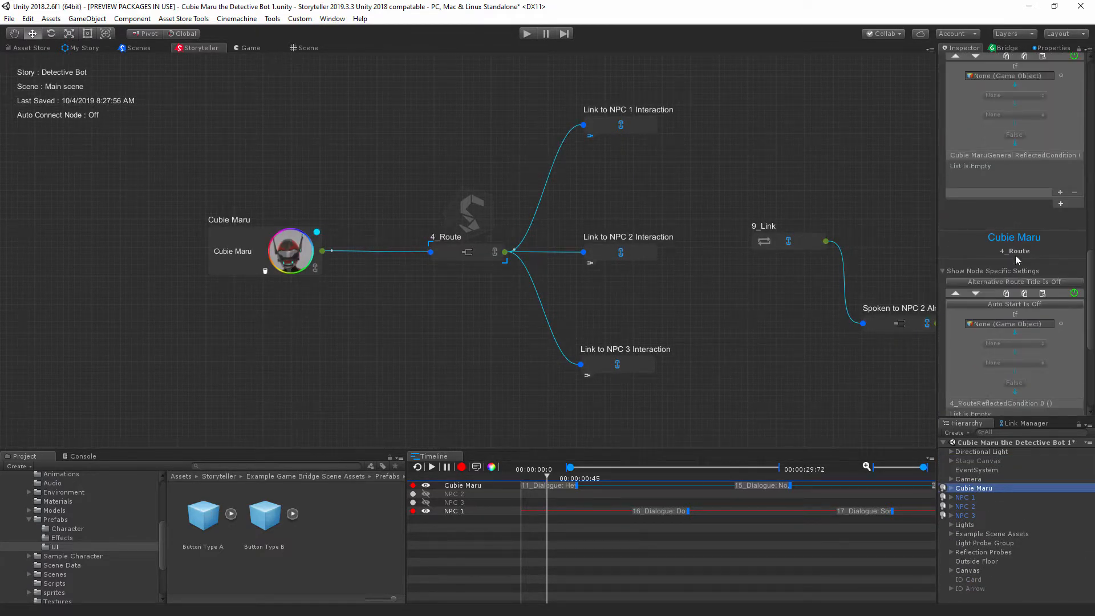
pyautogui.scroll(-5, 1015, 337)
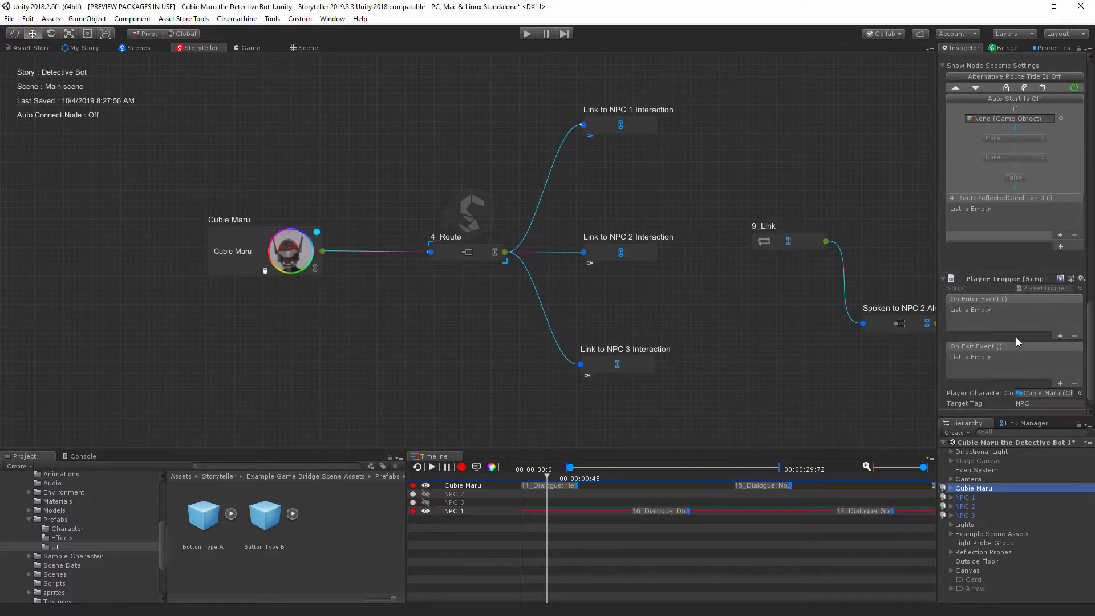
pyautogui.scroll(5, 1013, 340)
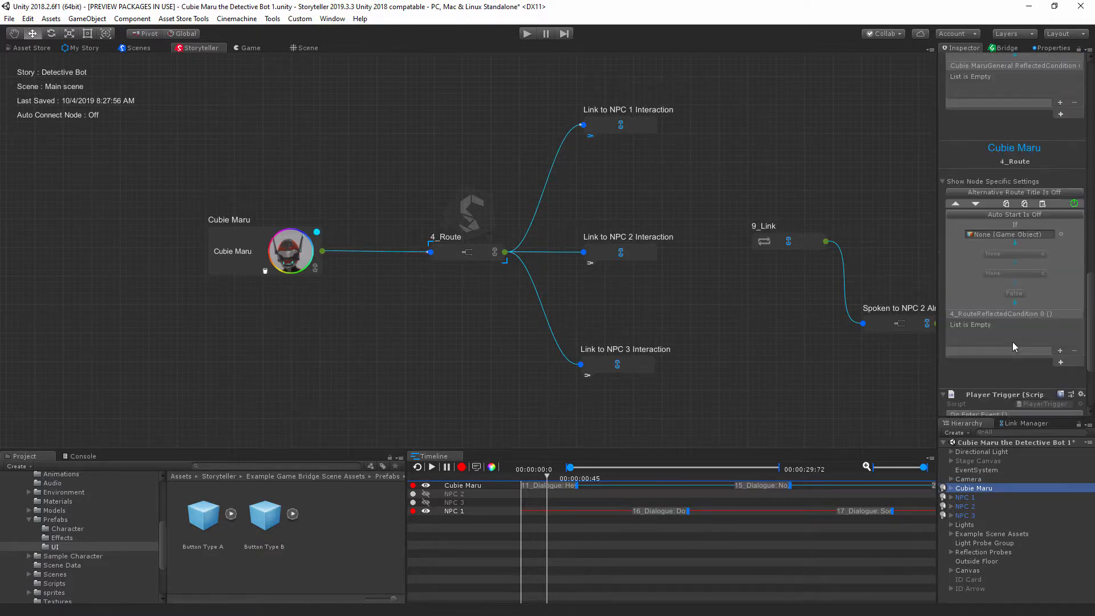
pyautogui.click(1036, 219)
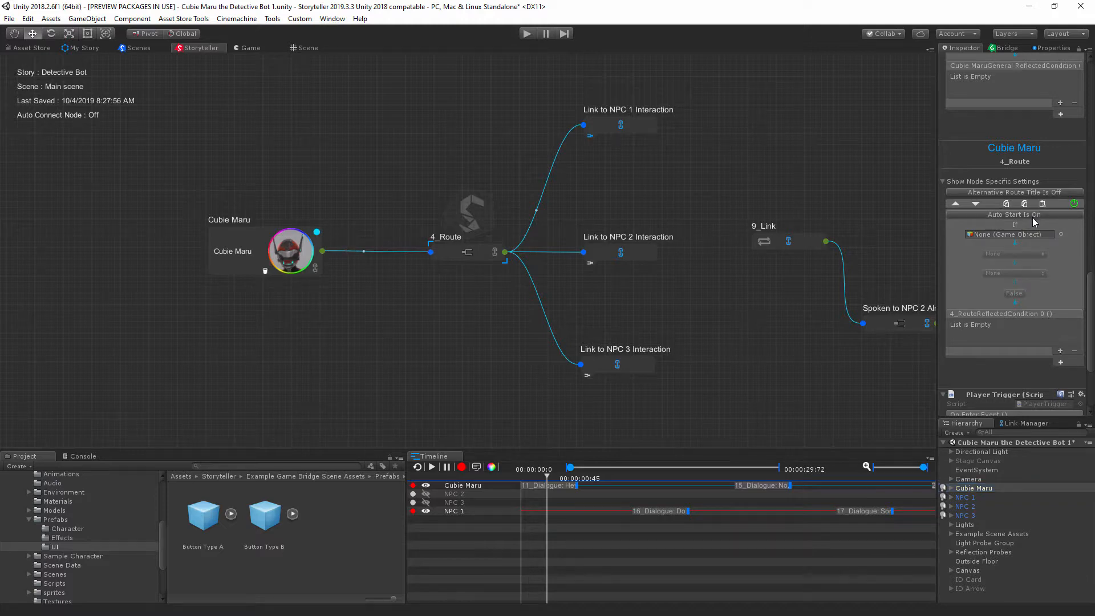
# Add two events to the 4_Route condition and make the first call GameObject.SetActive on the Stage Canvas with the value enabled.
pyautogui.click(1059, 351)
pyautogui.click(1059, 351)
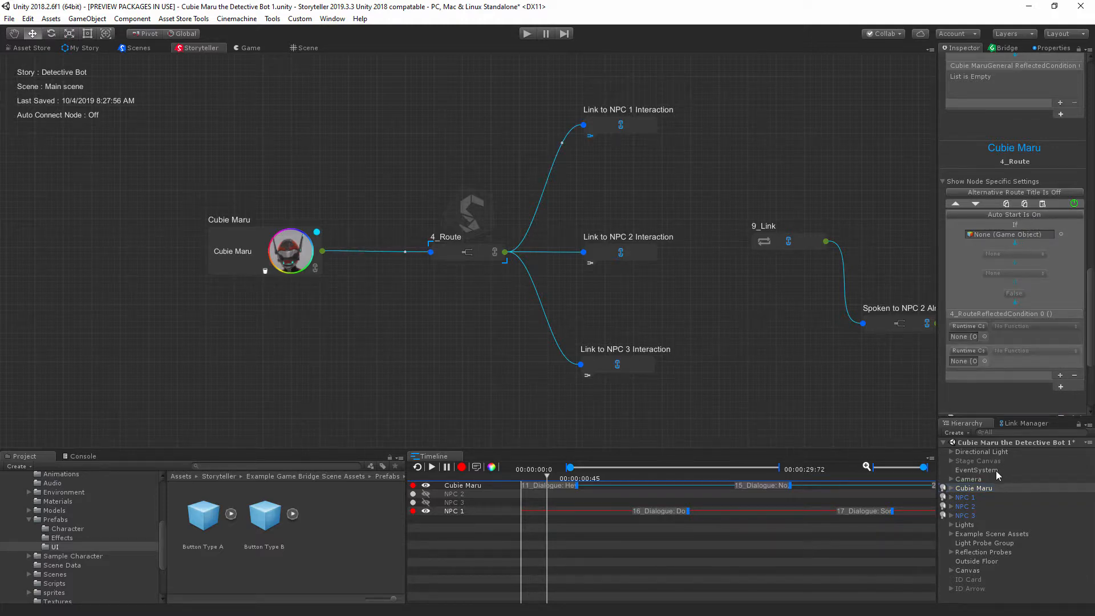
pyautogui.moveTo(977, 461); pyautogui.dragTo(970, 338)
pyautogui.click(1037, 327)
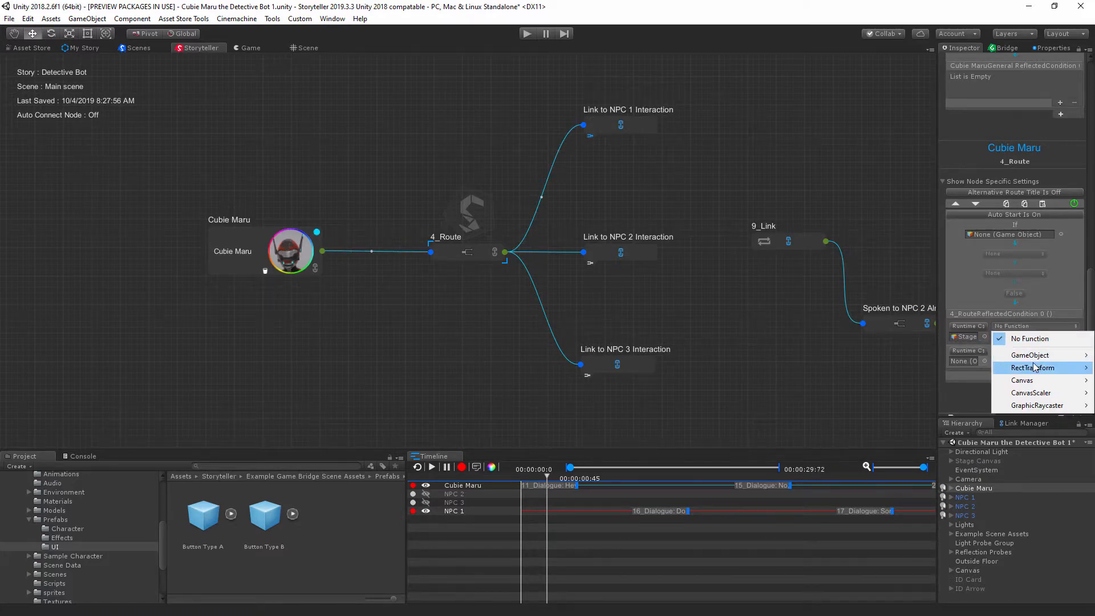
pyautogui.moveTo(1034, 359)
pyautogui.click(907, 442)
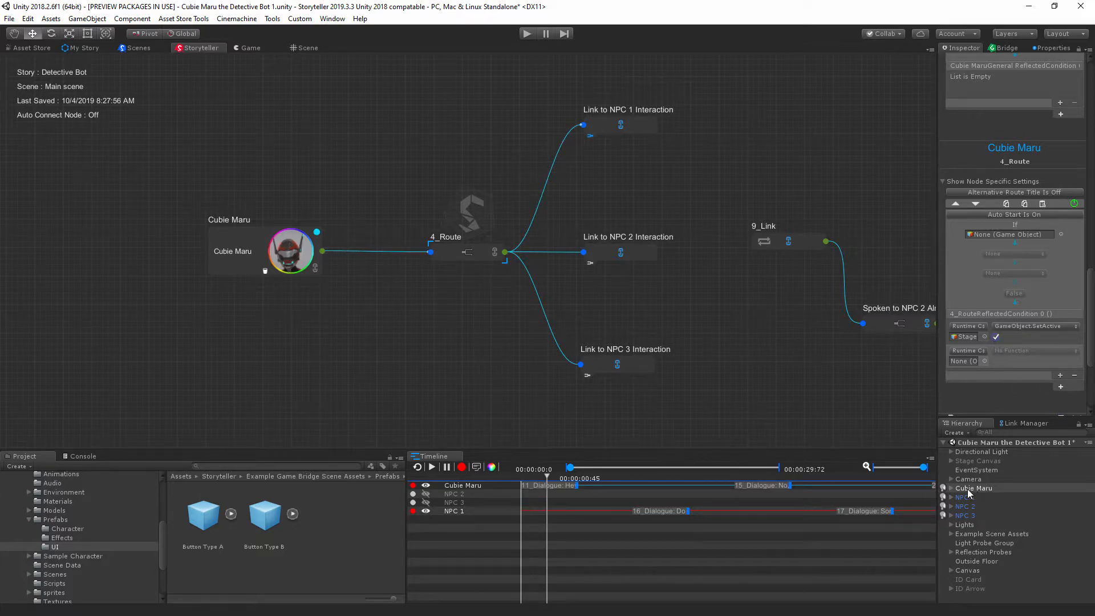
# Assign Cubie Maru to the second 4_Route condition event and have it call Character.ContinueOnRoute.
pyautogui.moveTo(700, 319); pyautogui.dragTo(670, 320, button='middle')
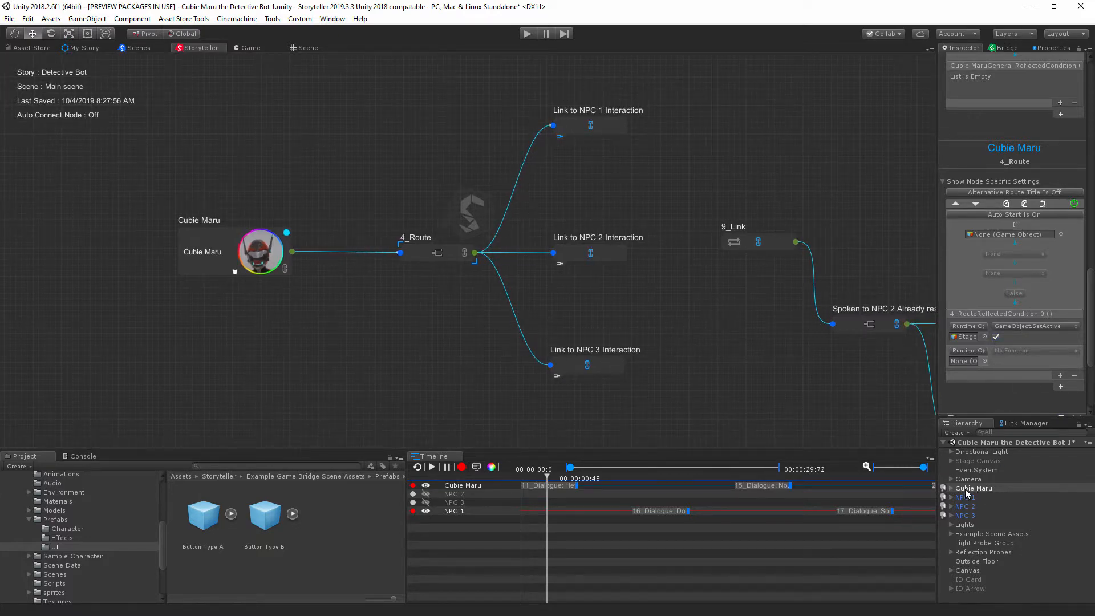
pyautogui.moveTo(964, 489); pyautogui.dragTo(966, 361)
pyautogui.click(1031, 350)
pyautogui.moveTo(1011, 471)
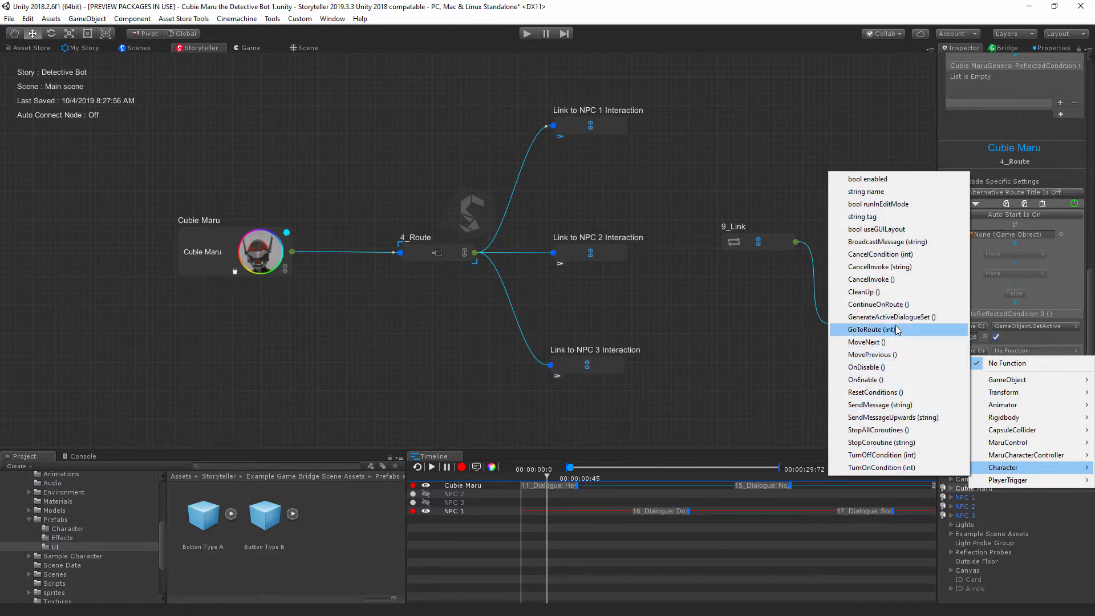
pyautogui.click(878, 304)
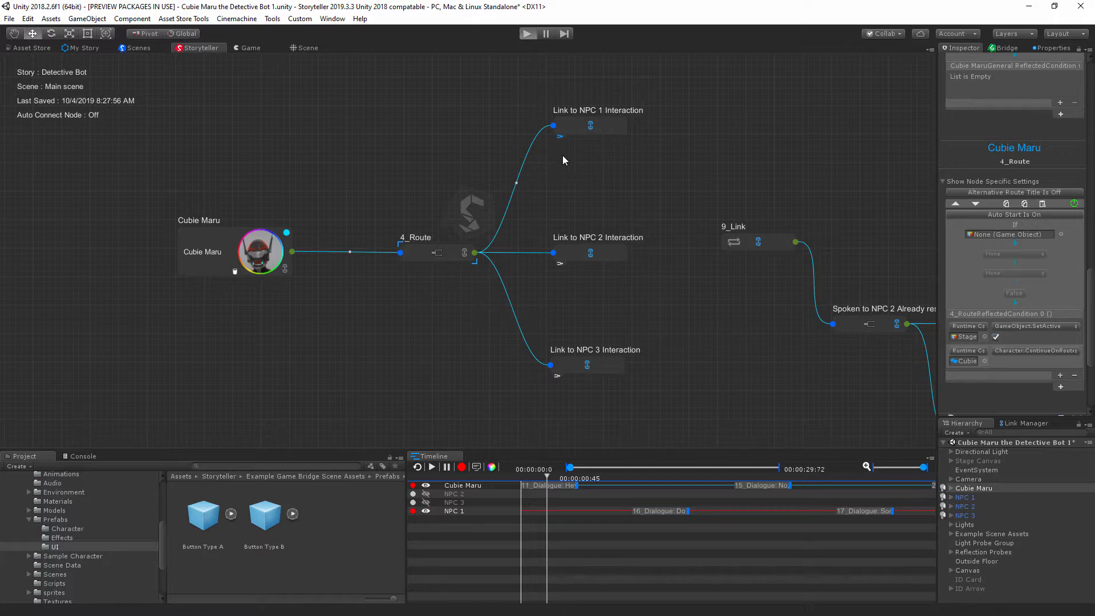
# Run the scene, approach NPC 1, ask to get into the hangar and continue past the ID question.
pyautogui.hotkey('ctrl', 'p')
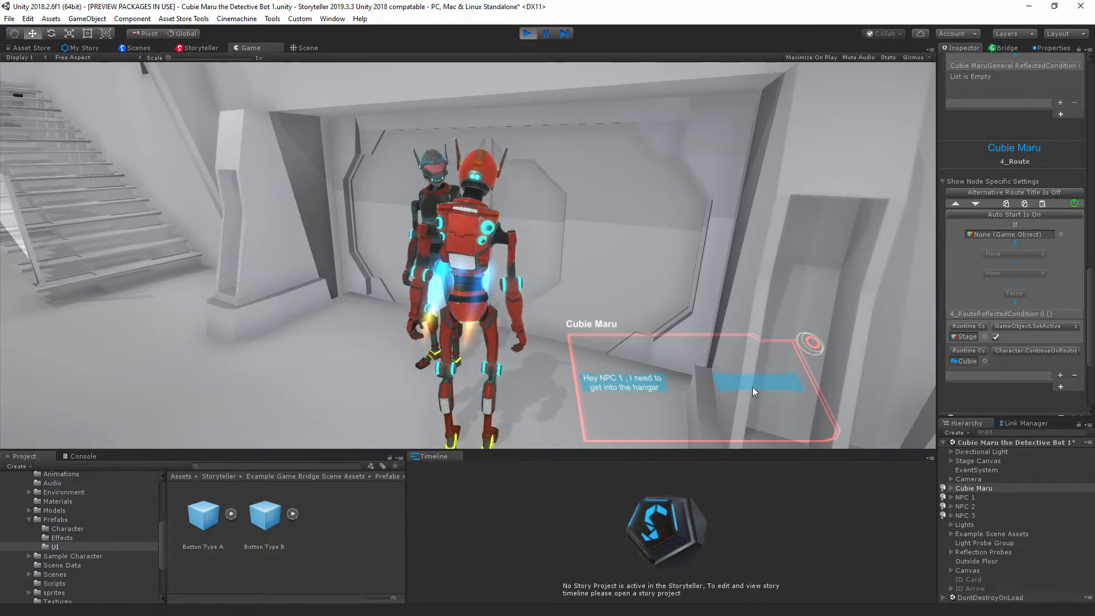
pyautogui.click(641, 387)
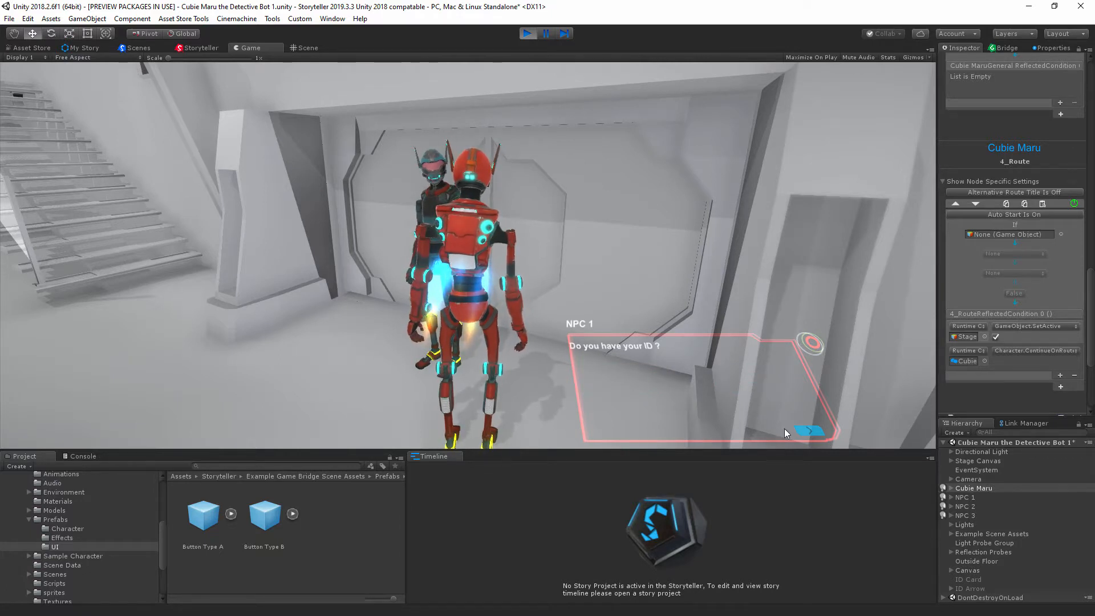
pyautogui.click(807, 430)
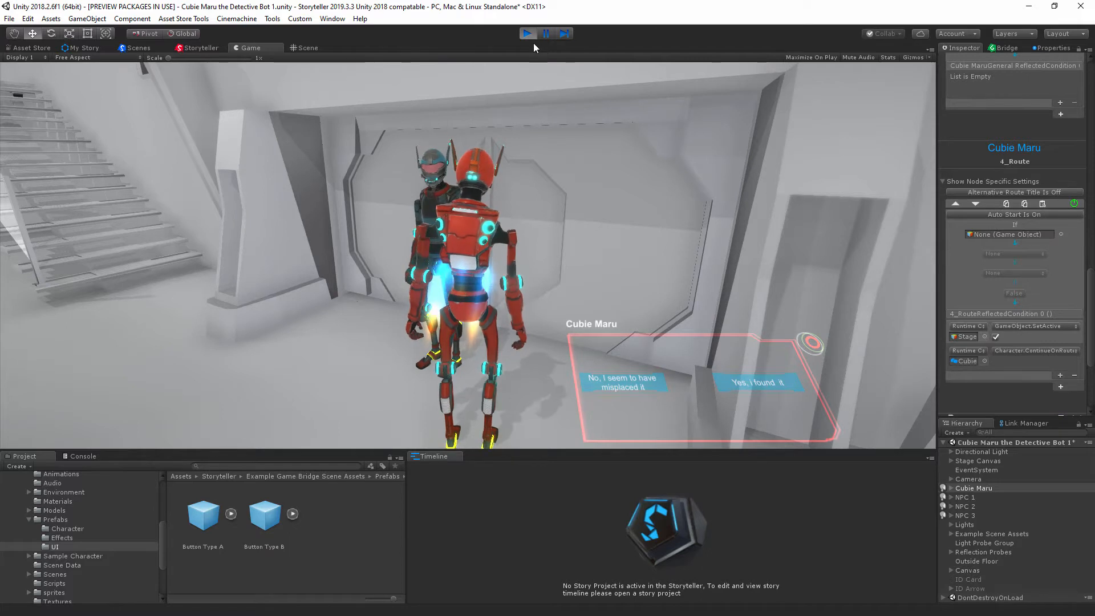
# Test the NPC 1 dialogue by answering "Yes, I found it", advancing through the scan lines and choosing the "sorry, I lied" reply.
pyautogui.click(762, 384)
pyautogui.click(810, 430)
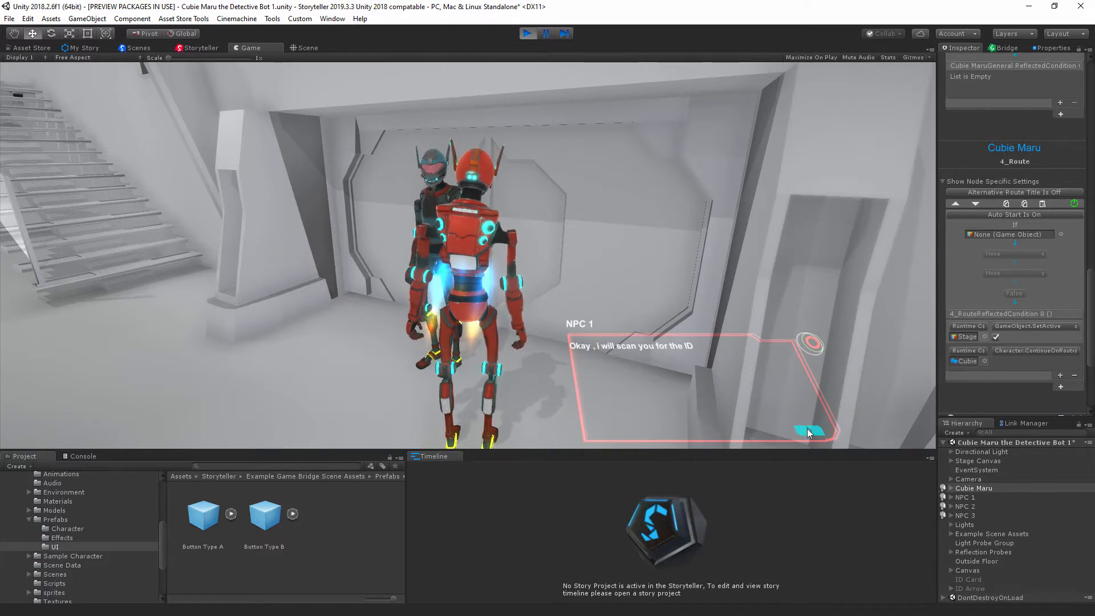
pyautogui.click(809, 430)
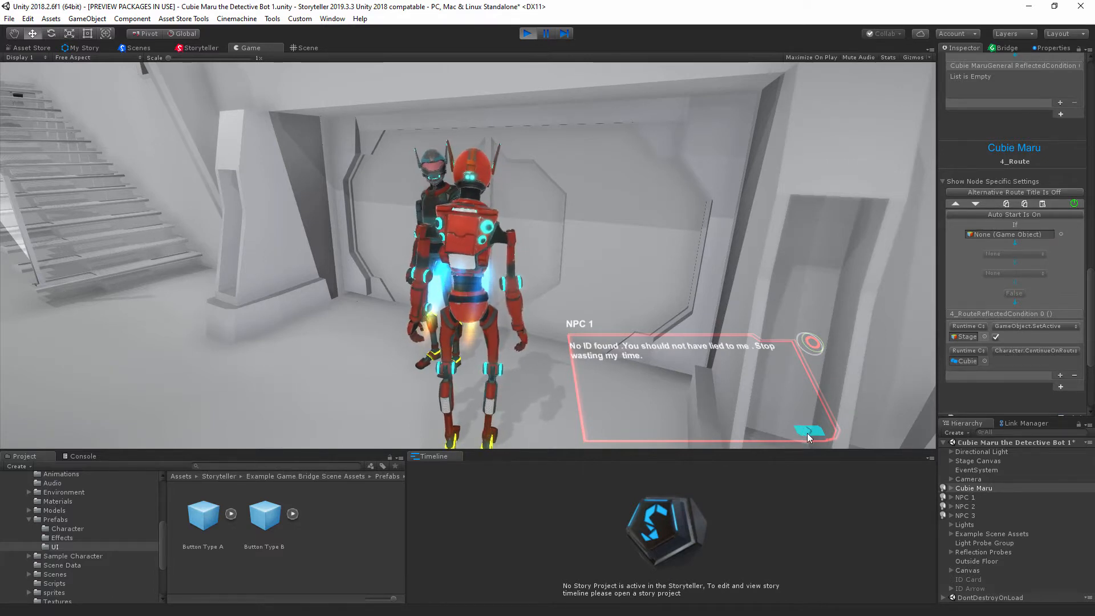
pyautogui.click(809, 431)
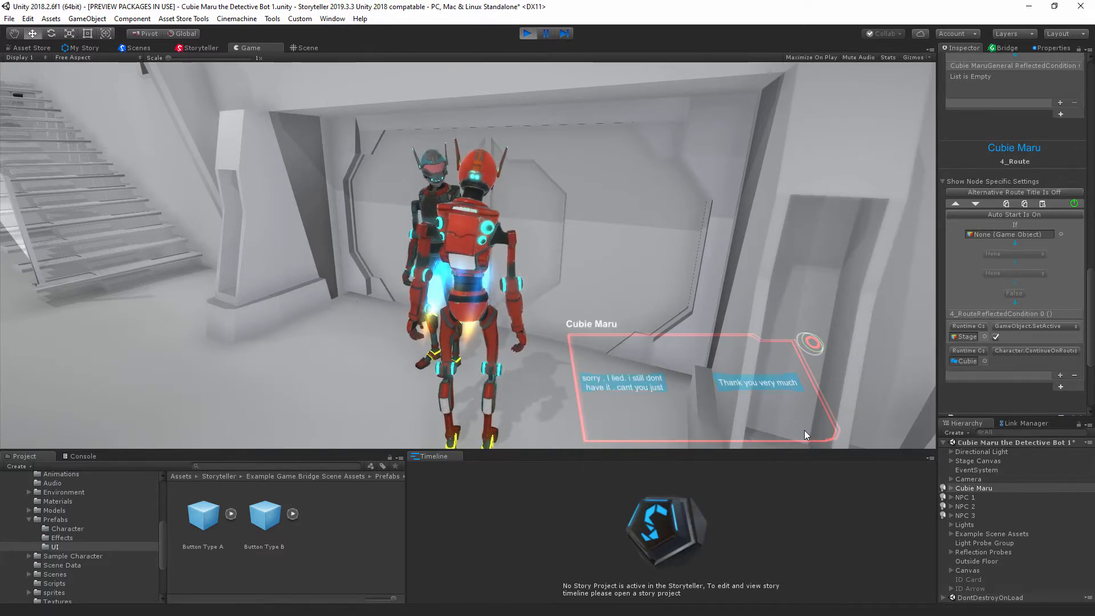
pyautogui.click(634, 384)
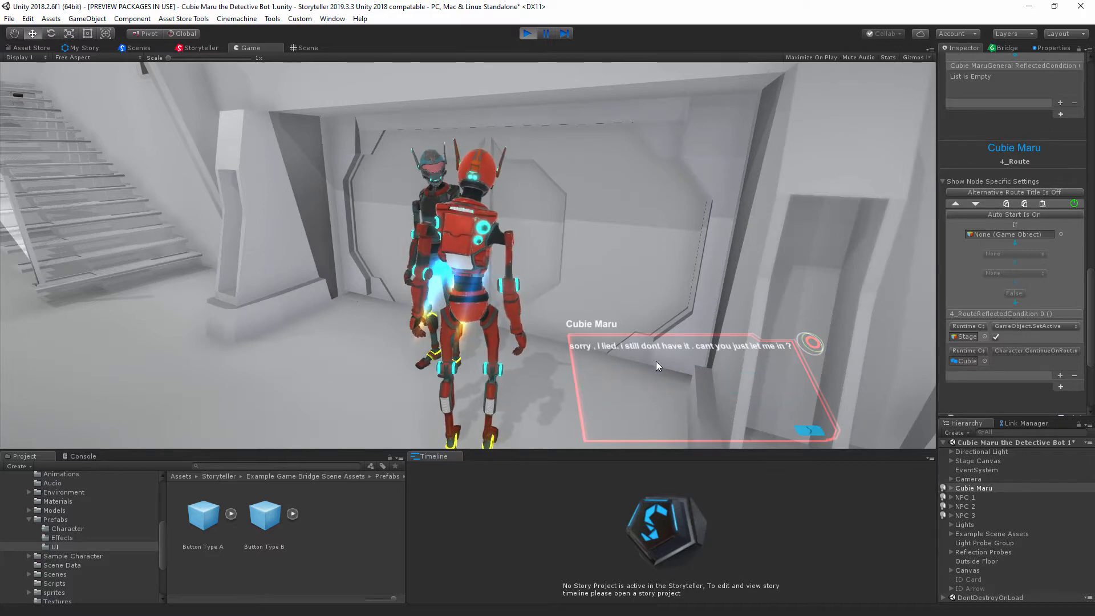
pyautogui.click(808, 431)
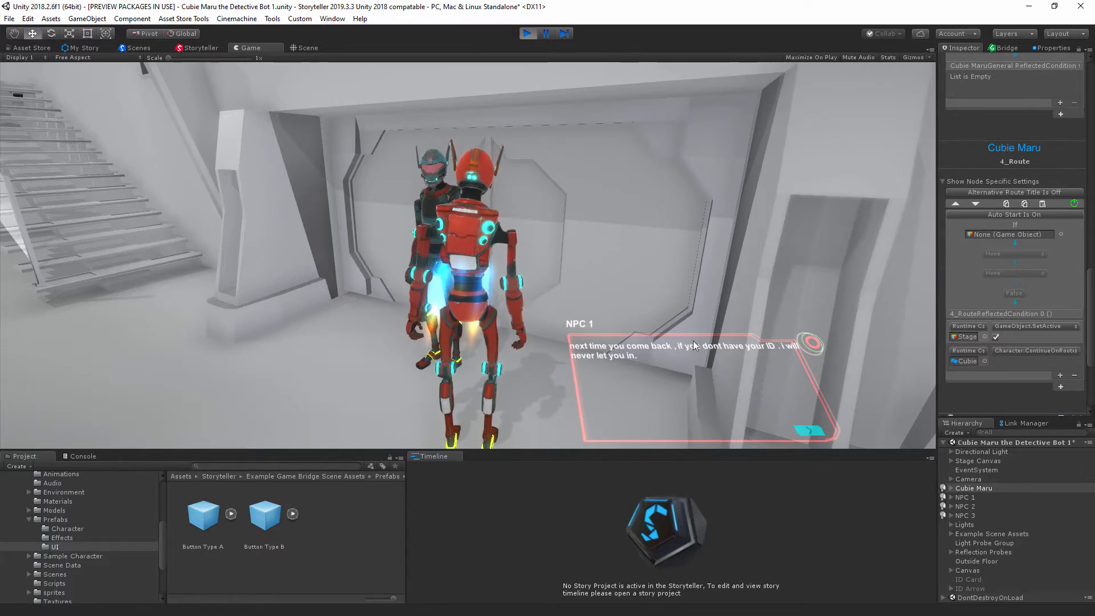
# Stop the play test and look over Cubie Maru's general conditions and 4_Route events.
pyautogui.click(527, 33)
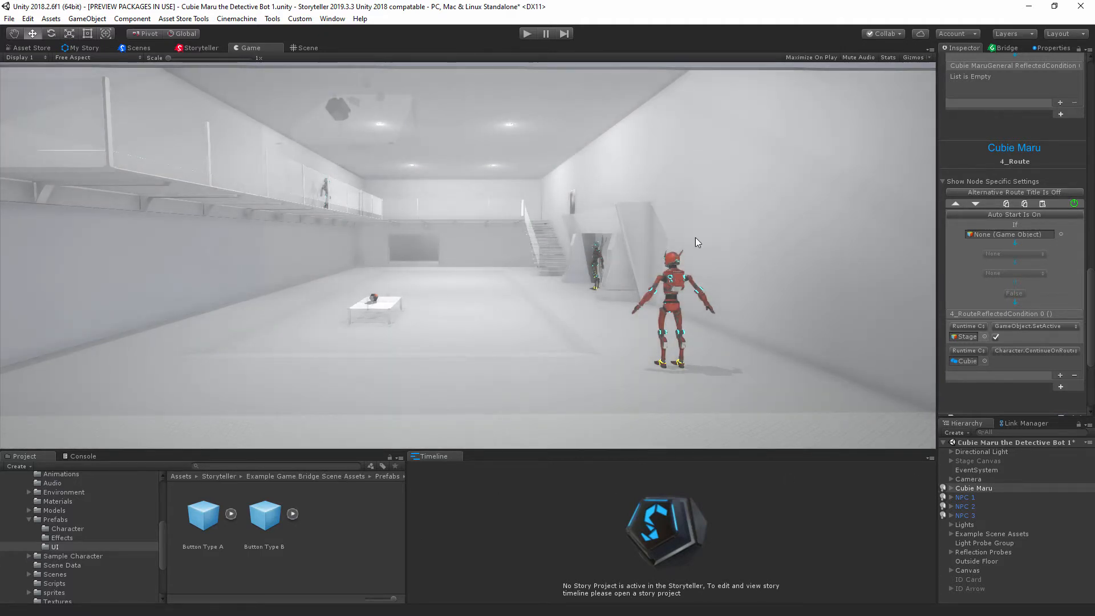
pyautogui.scroll(4, 995, 289)
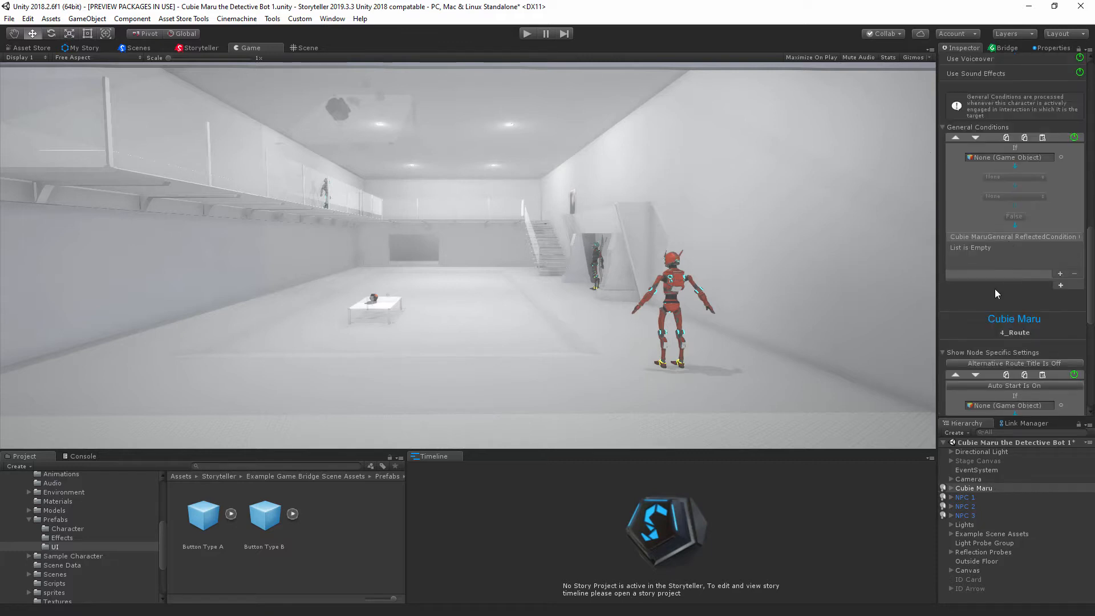
pyautogui.scroll(-7, 994, 289)
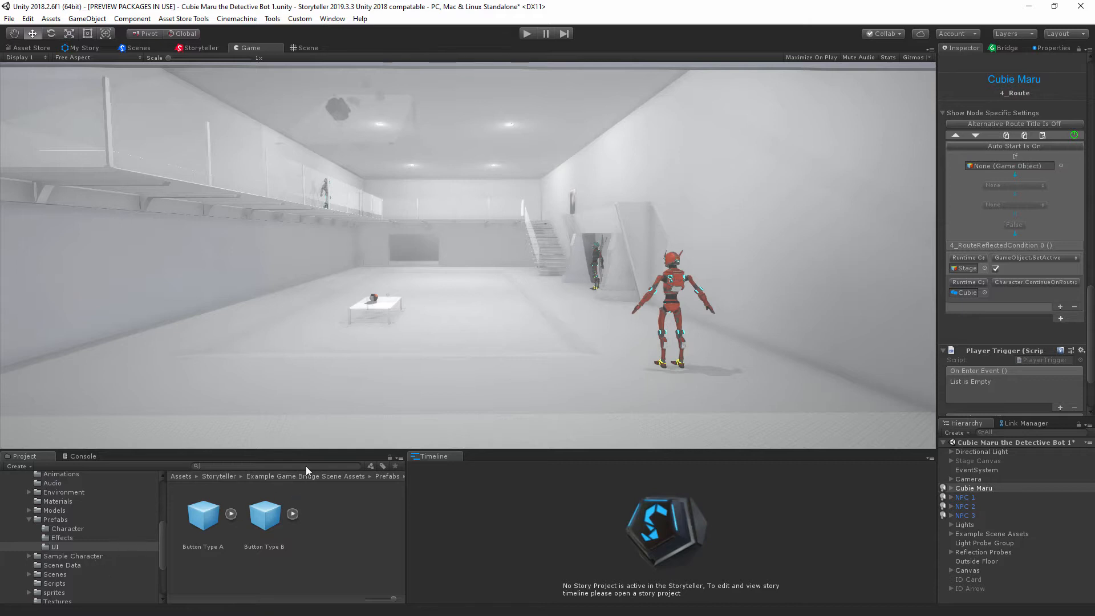
# Search the project assets for "detectiv" and select the Cubie Maru the Detective Bot scene.
pyautogui.write('dete')
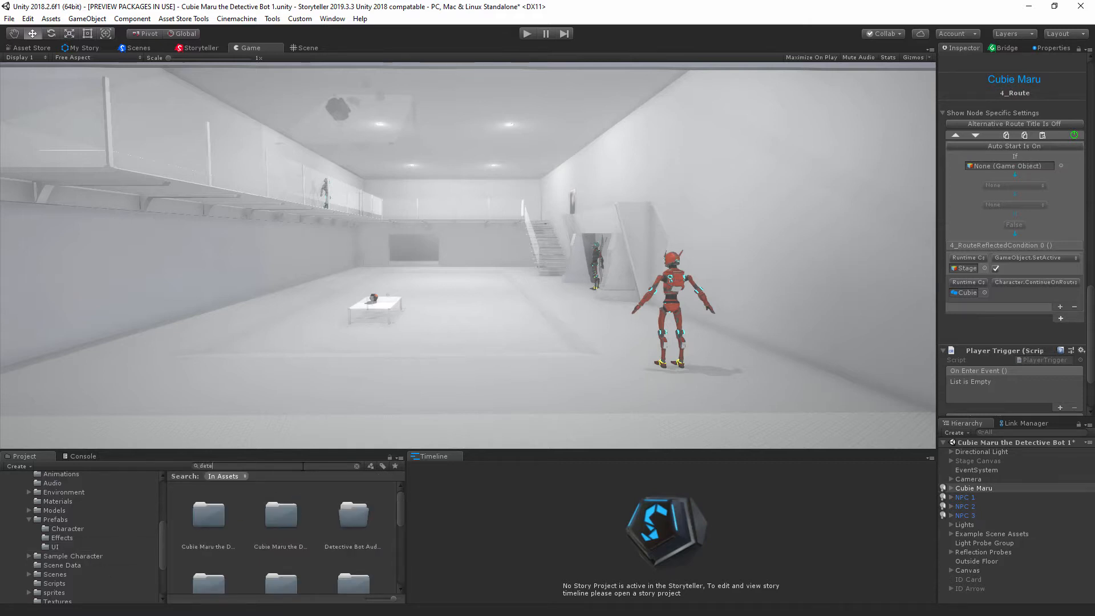
pyautogui.write('ctiv')
pyautogui.scroll(-8, 336, 555)
pyautogui.scroll(4, 328, 551)
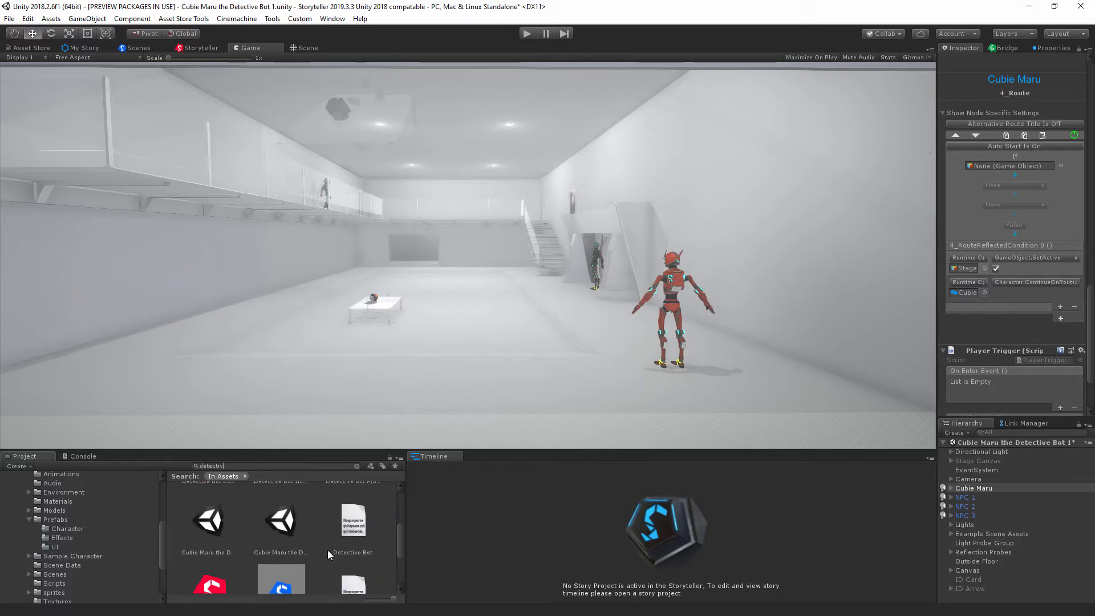
pyautogui.click(291, 531)
pyautogui.click(212, 523)
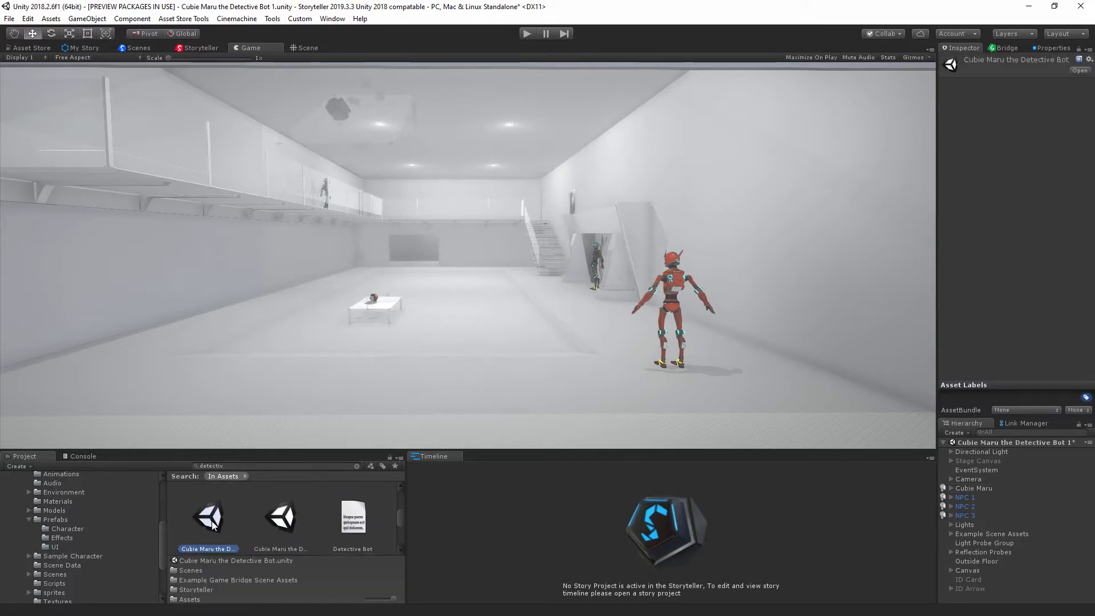
# Open the Cubie Maru the Detective Bot scene, saving the modified scene first, and clear the asset search.
pyautogui.doubleClick(212, 524)
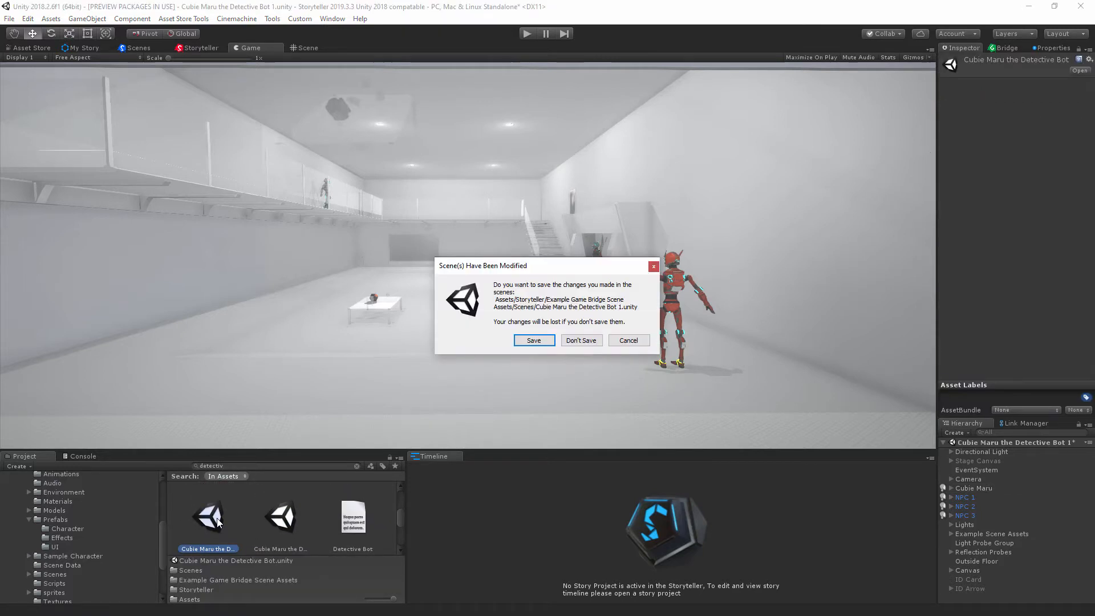
pyautogui.click(540, 339)
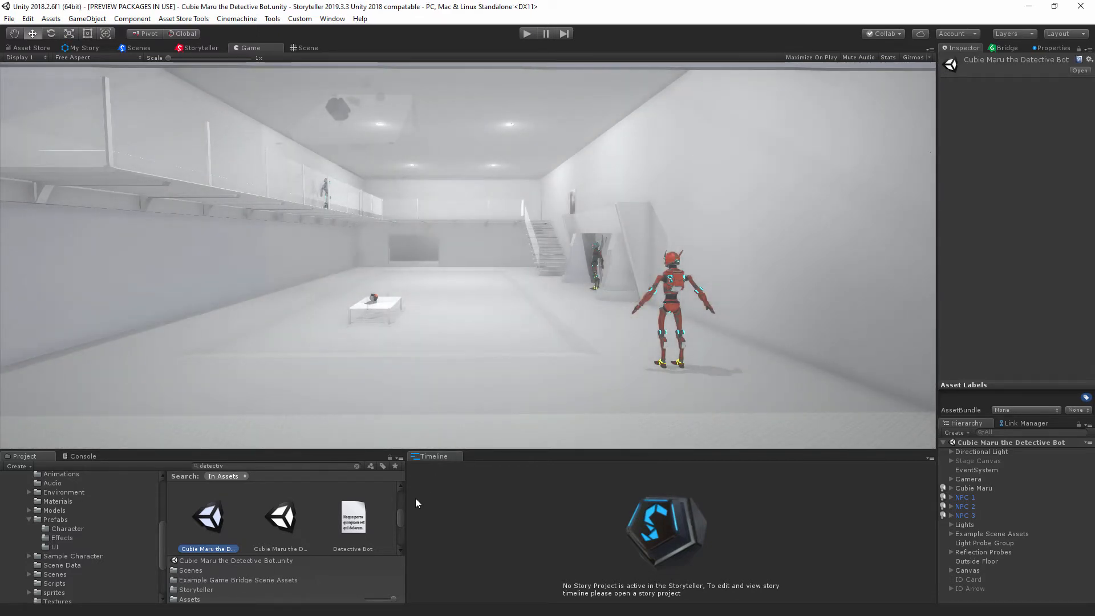
pyautogui.moveTo(406, 499); pyautogui.dragTo(453, 499)
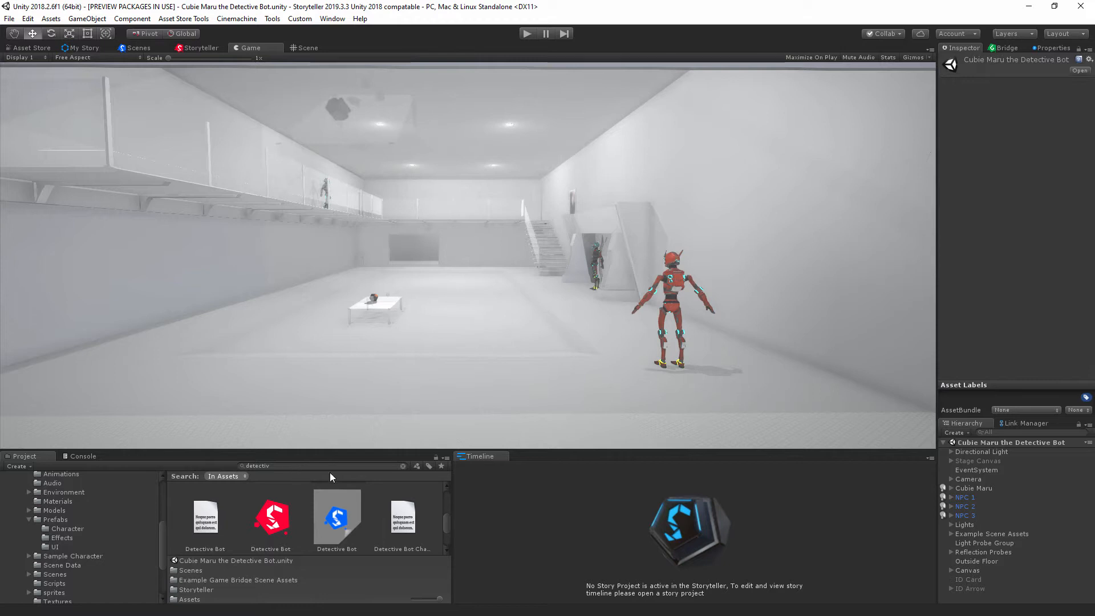
pyautogui.click(404, 466)
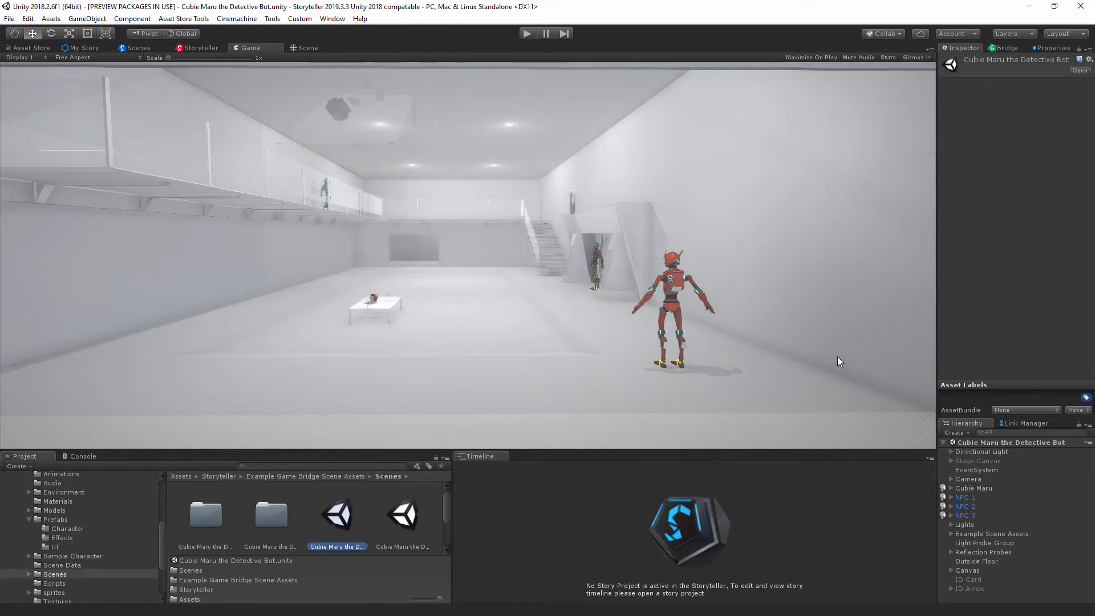
# Run the Cubie Maru the Detective Bot scene and move the player up to NPC 1 to start the dialogue.
pyautogui.click(528, 34)
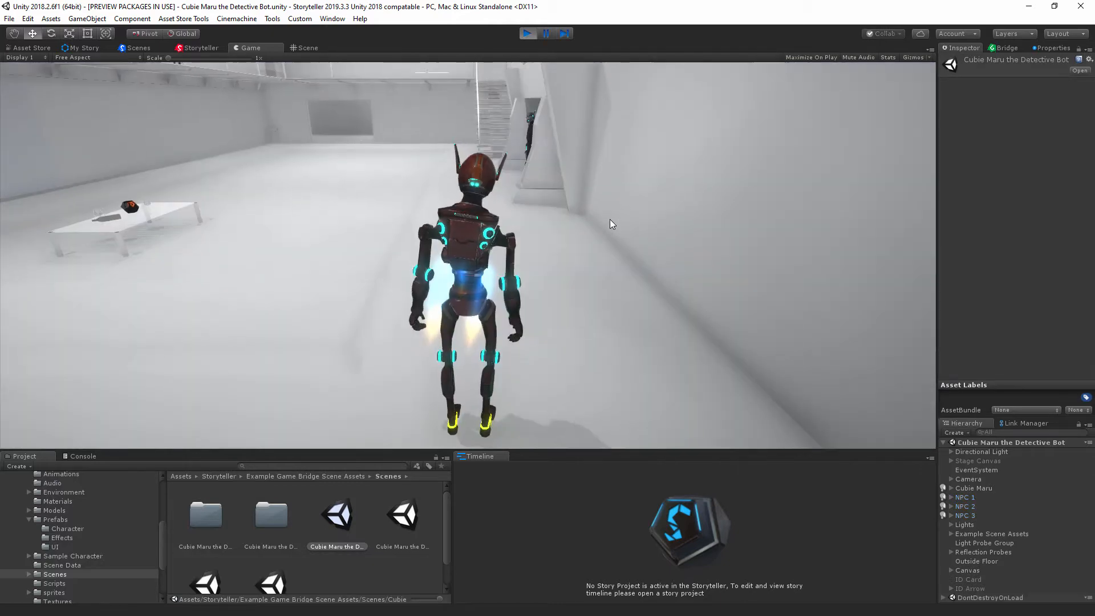
pyautogui.press('w')
pyautogui.press('d')
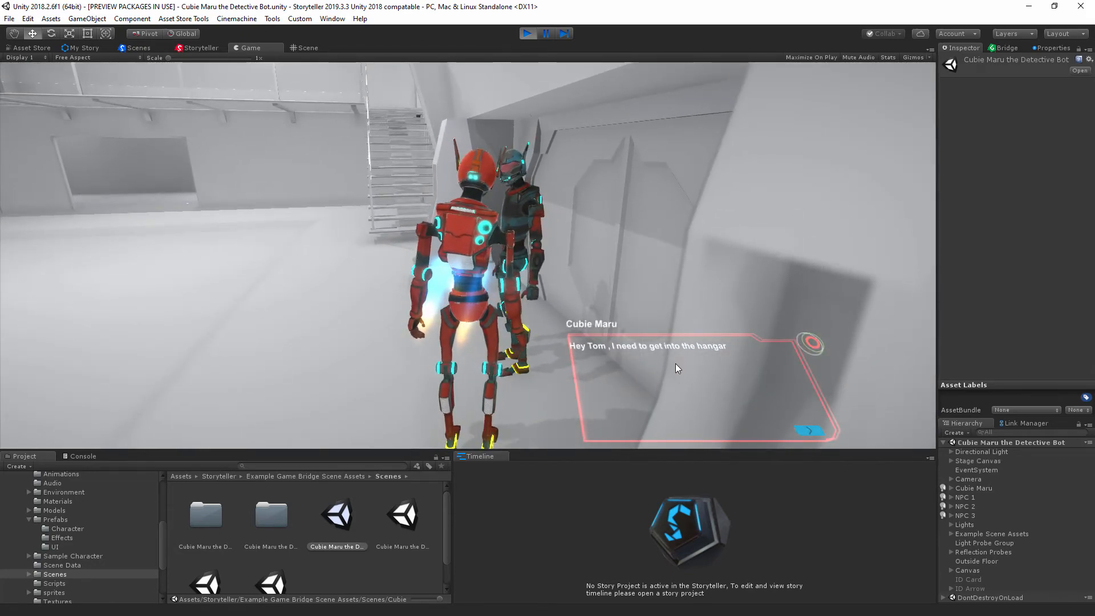
# Show the Detective Bot story graph with Cubie Maru selected and examine how 4_Route links to the NPC interactions.
pyautogui.click(190, 48)
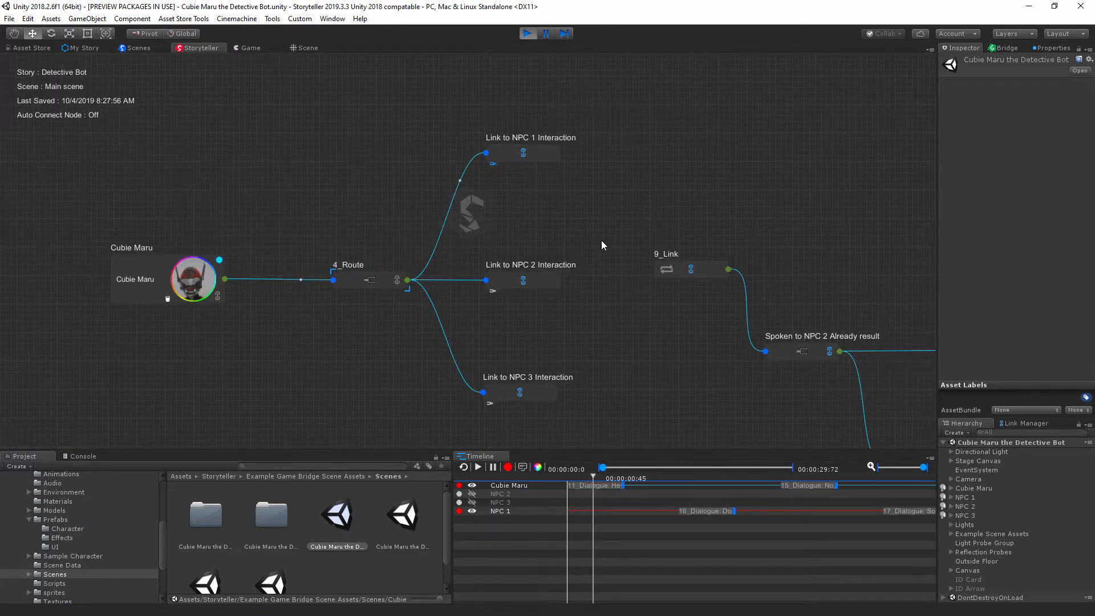
pyautogui.click(988, 488)
pyautogui.moveTo(623, 187); pyautogui.dragTo(576, 228, button='middle')
pyautogui.scroll(-2, 685, 231)
pyautogui.moveTo(684, 231); pyautogui.dragTo(565, 291, button='middle')
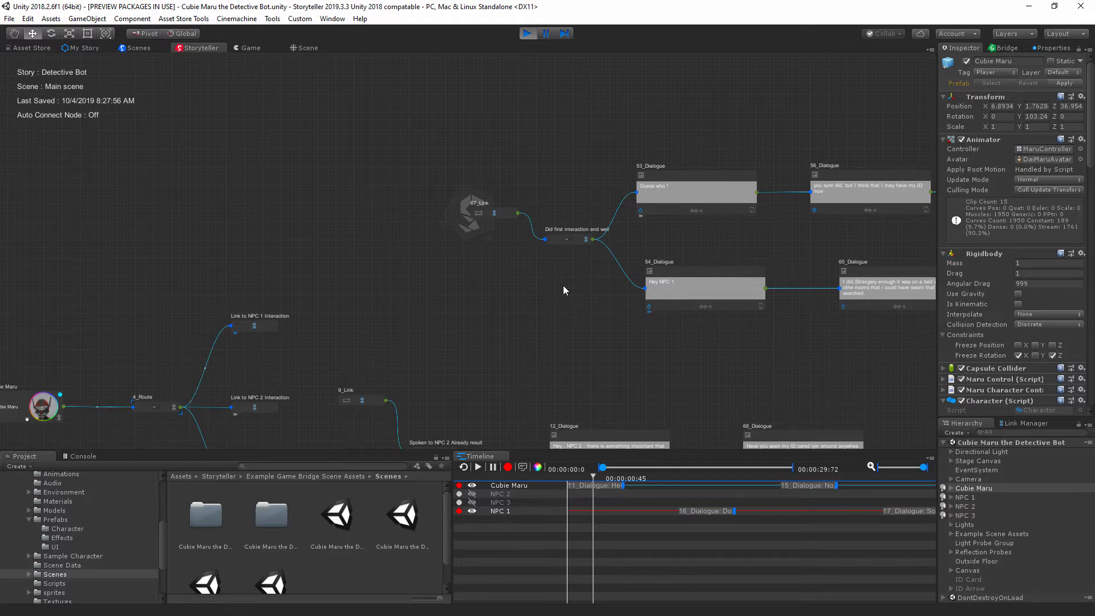
pyautogui.moveTo(563, 287); pyautogui.dragTo(592, 166, button='middle')
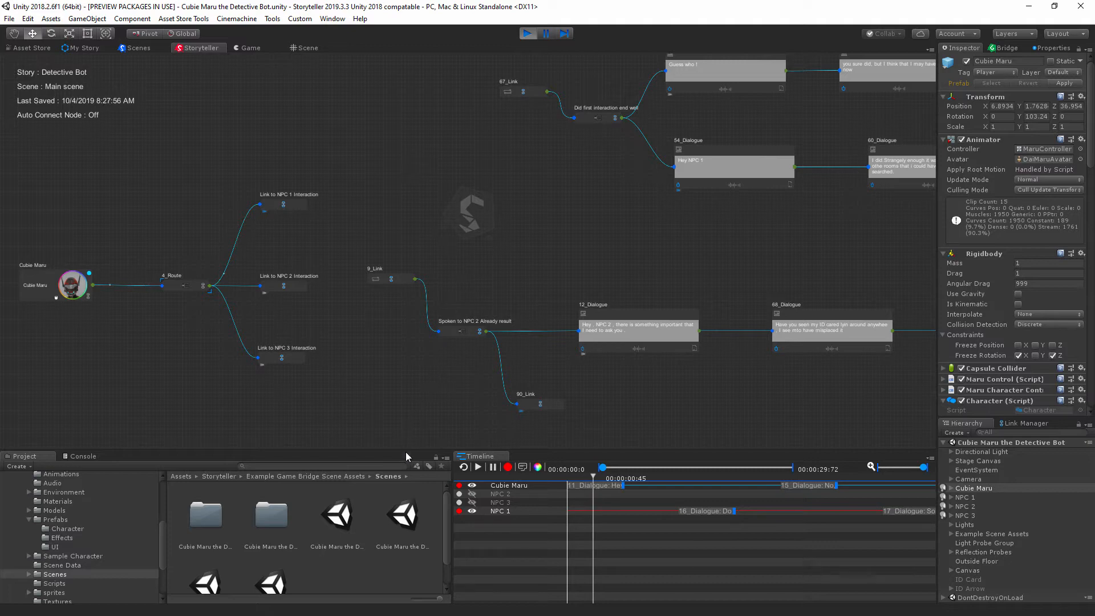
# Show the Scene Data assets and follow the story graph to the NPC 1 branch around 8_Link and 11_Dialogue.
pyautogui.click(68, 566)
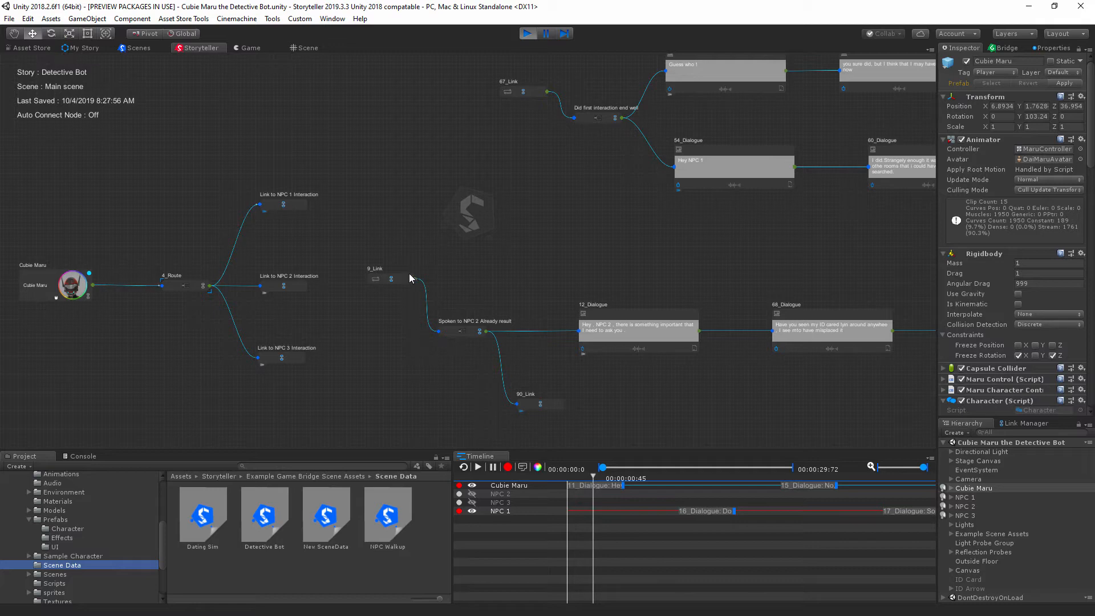
pyautogui.scroll(-3, 494, 198)
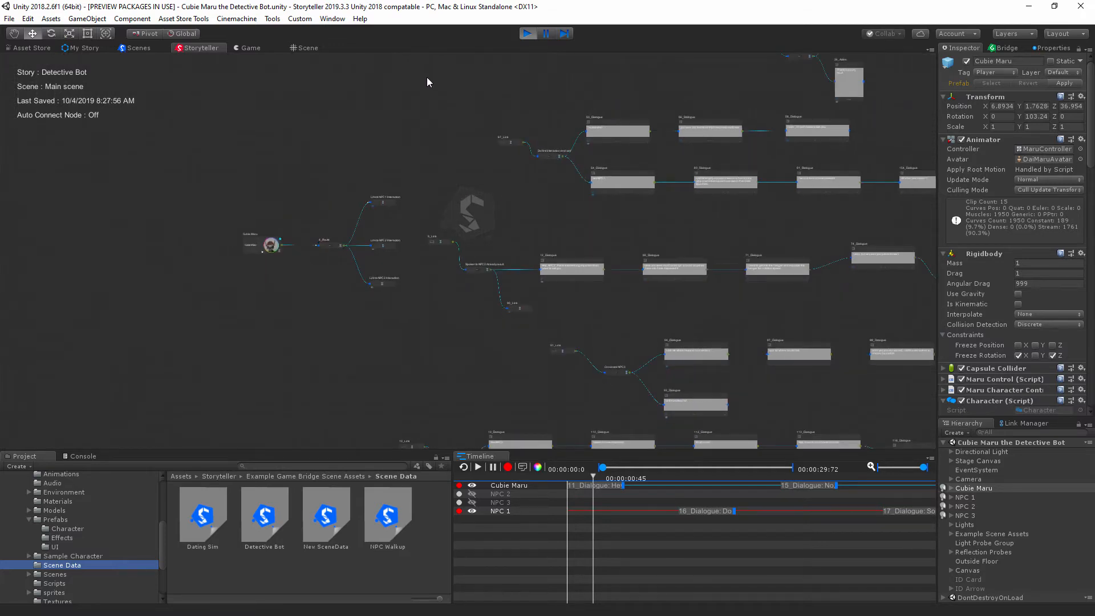
pyautogui.moveTo(839, 317); pyautogui.dragTo(762, 321, button='middle')
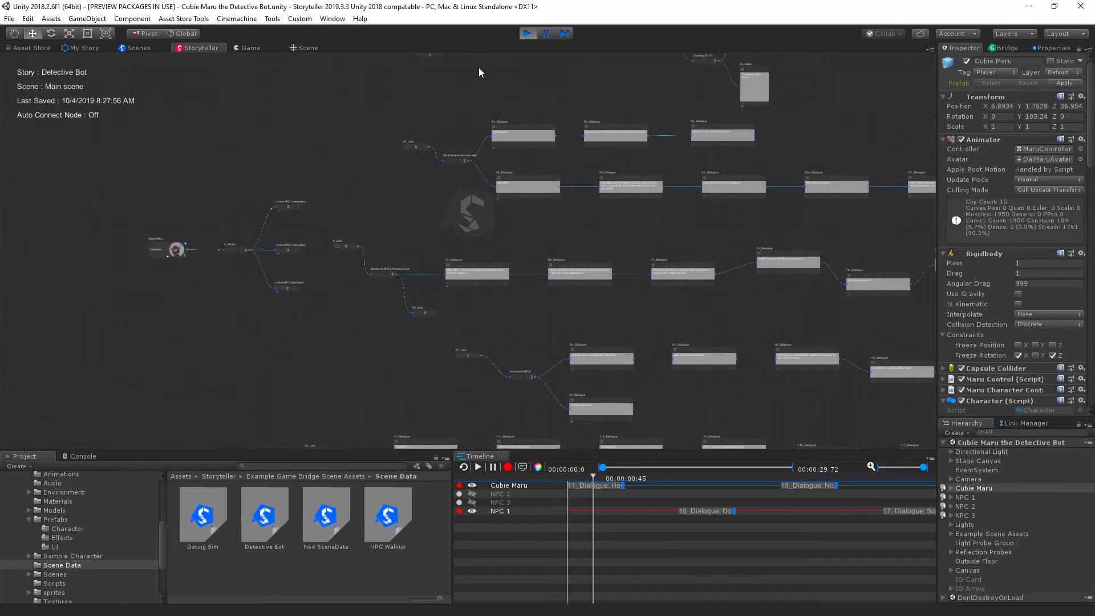
pyautogui.moveTo(462, 199); pyautogui.dragTo(451, 265, button='middle')
pyautogui.moveTo(448, 132); pyautogui.dragTo(428, 305, button='middle')
pyautogui.scroll(3, 519, 259)
pyautogui.scroll(5, 519, 263)
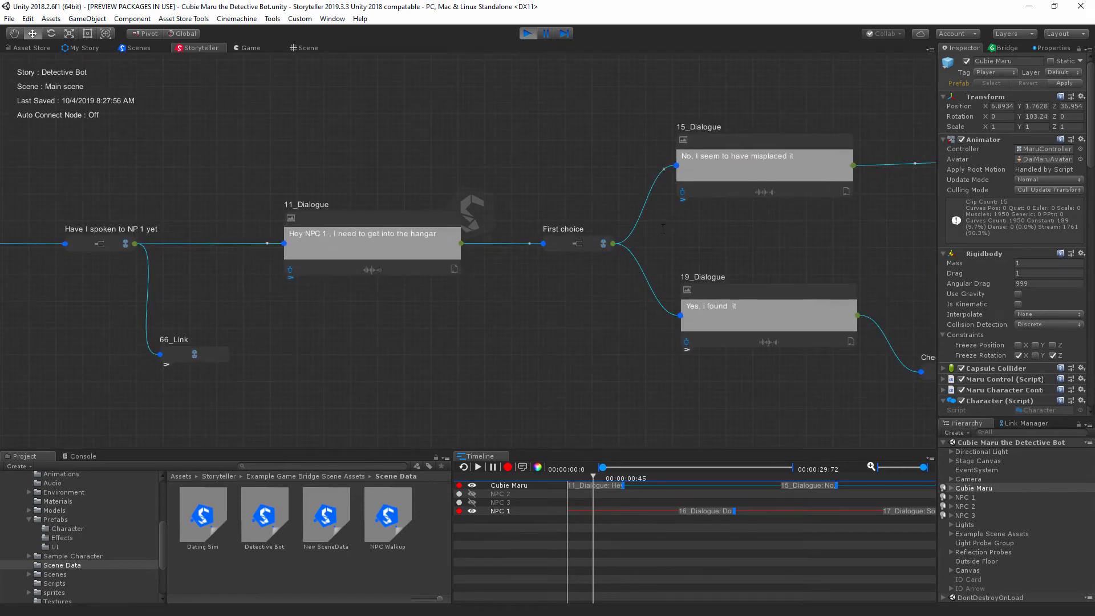
pyautogui.moveTo(663, 229); pyautogui.dragTo(707, 272, button='middle')
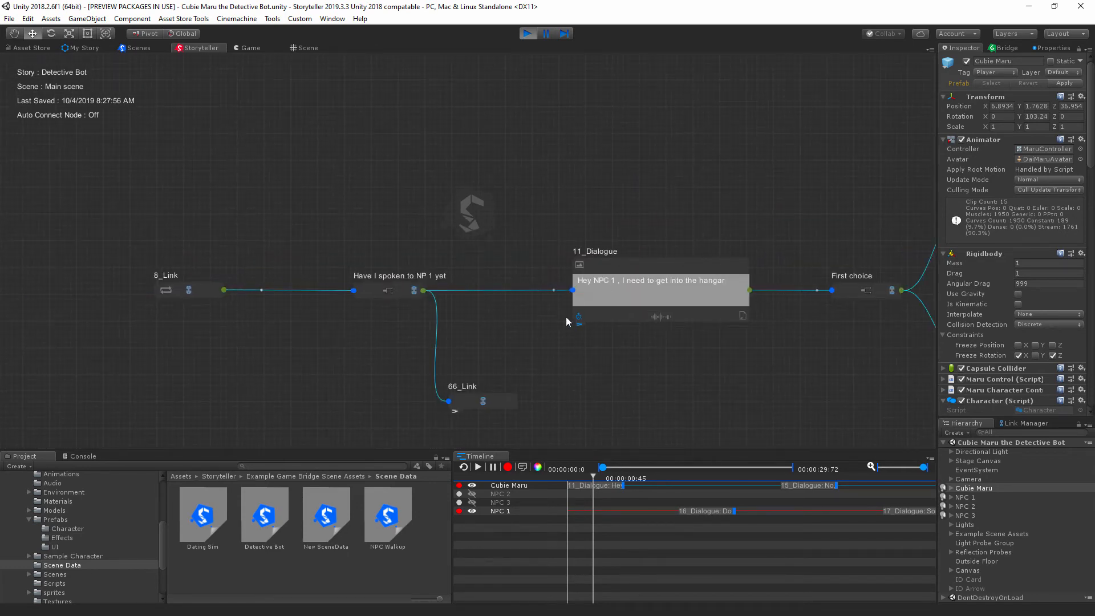
pyautogui.moveTo(606, 343); pyautogui.dragTo(595, 299, button='middle')
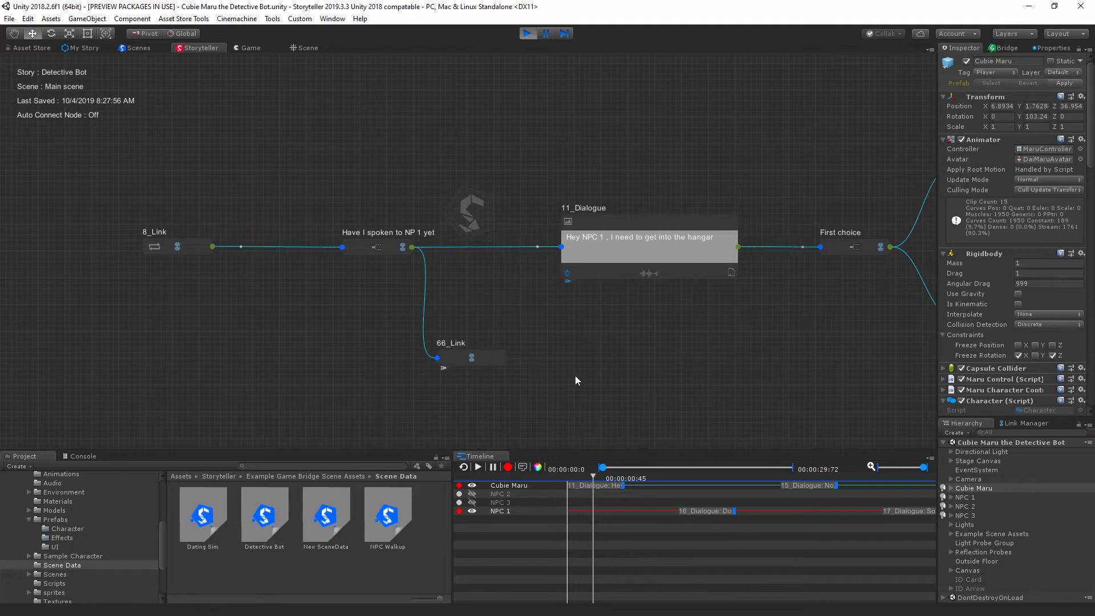
# Select the "Have I spoken to NP 1 yet" route node and review its two conditions.
pyautogui.scroll(1, 509, 341)
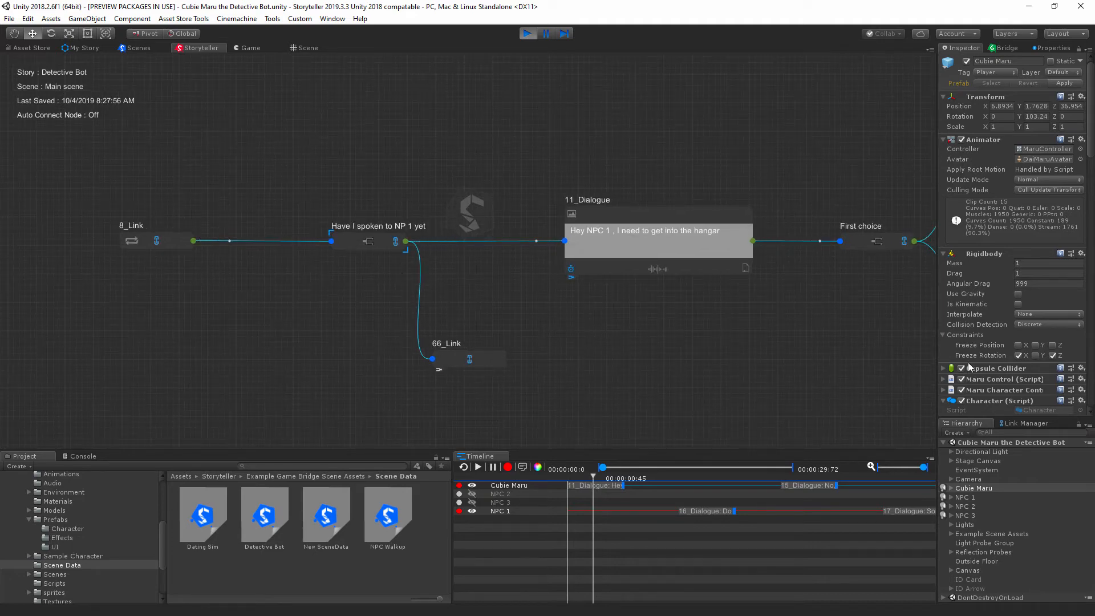
pyautogui.scroll(-10, 1043, 282)
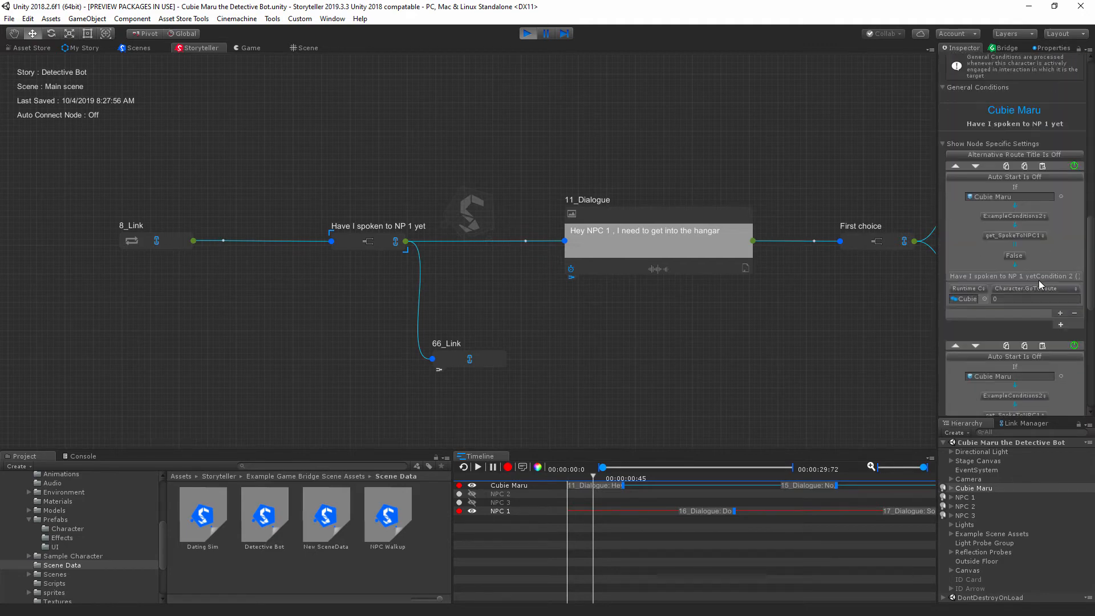
pyautogui.scroll(-5, 1037, 285)
pyautogui.scroll(3, 1037, 285)
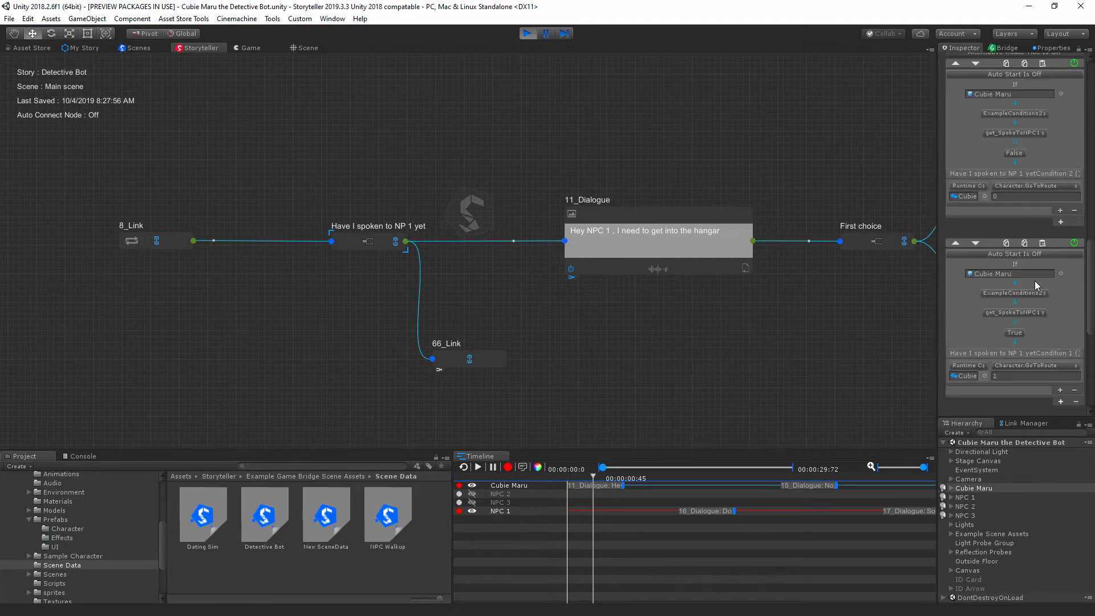
pyautogui.scroll(3, 1036, 285)
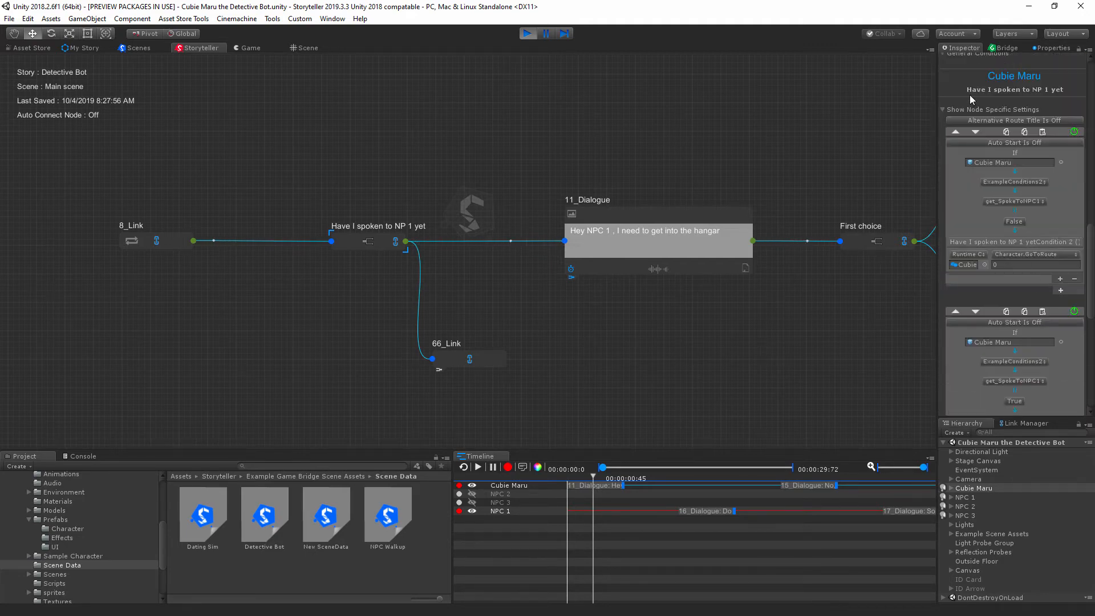
# Show the Scene view and check the Example Conditions script on Cubie Maru alongside the route node's conditions.
pyautogui.click(305, 47)
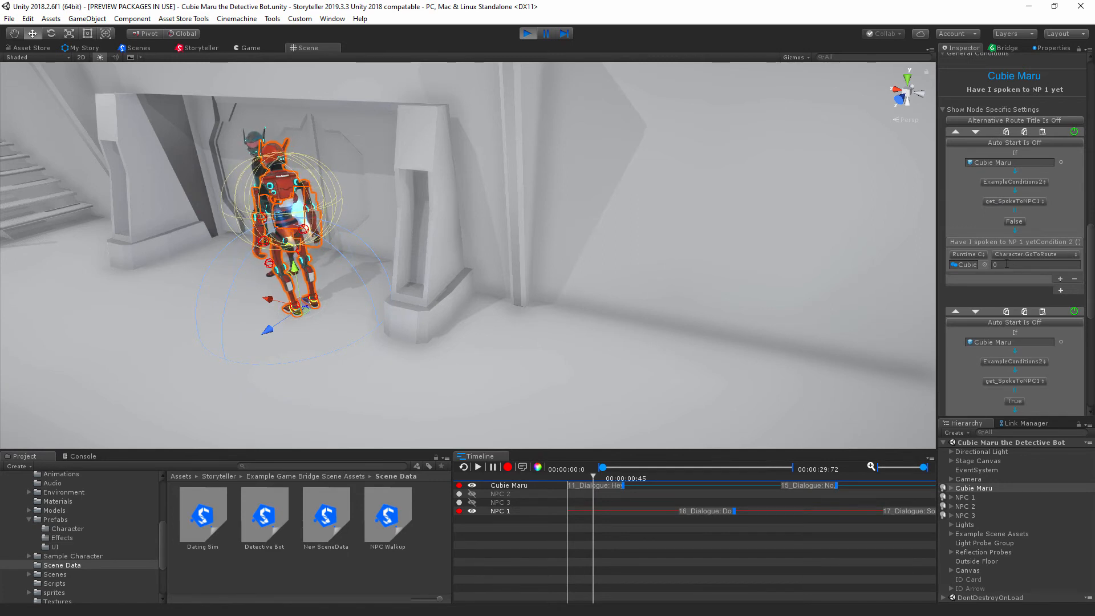
pyautogui.scroll(-3, 1008, 261)
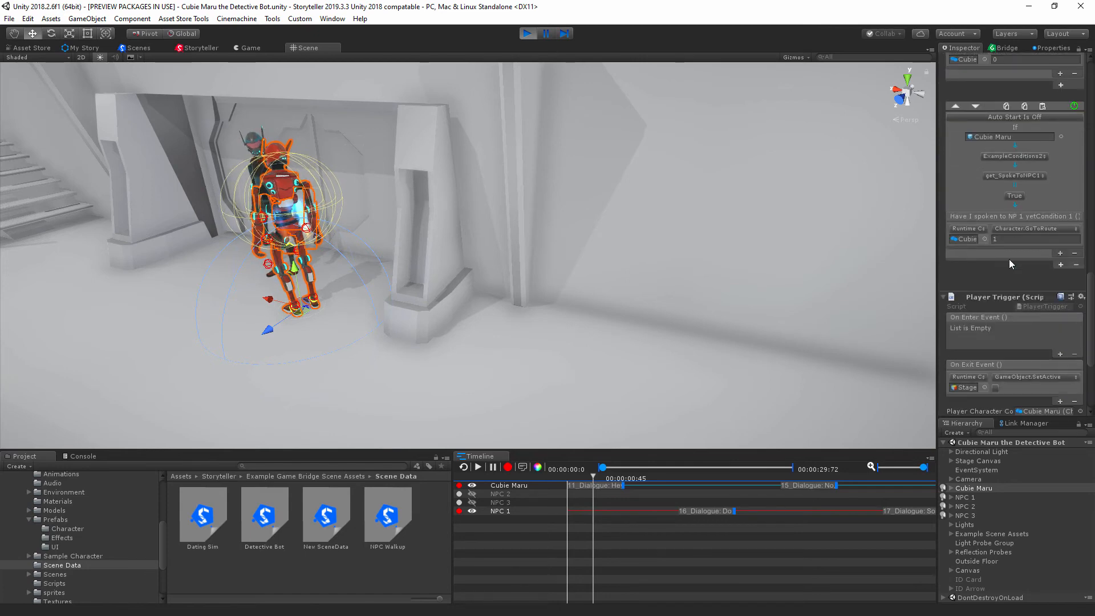
pyautogui.scroll(-3, 1025, 224)
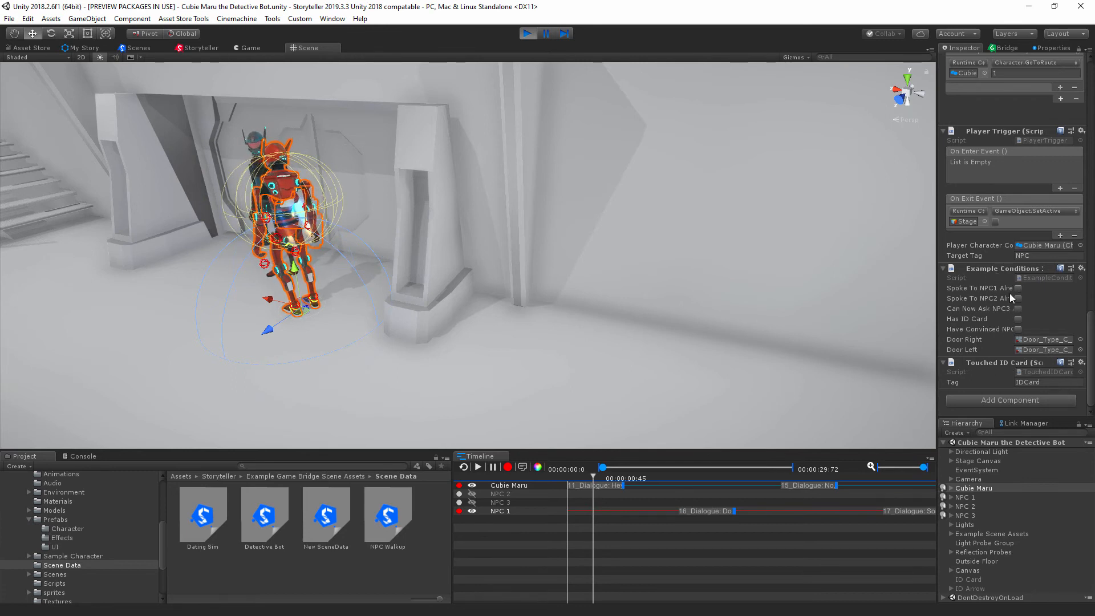
pyautogui.scroll(3, 1004, 272)
pyautogui.scroll(2, 1004, 273)
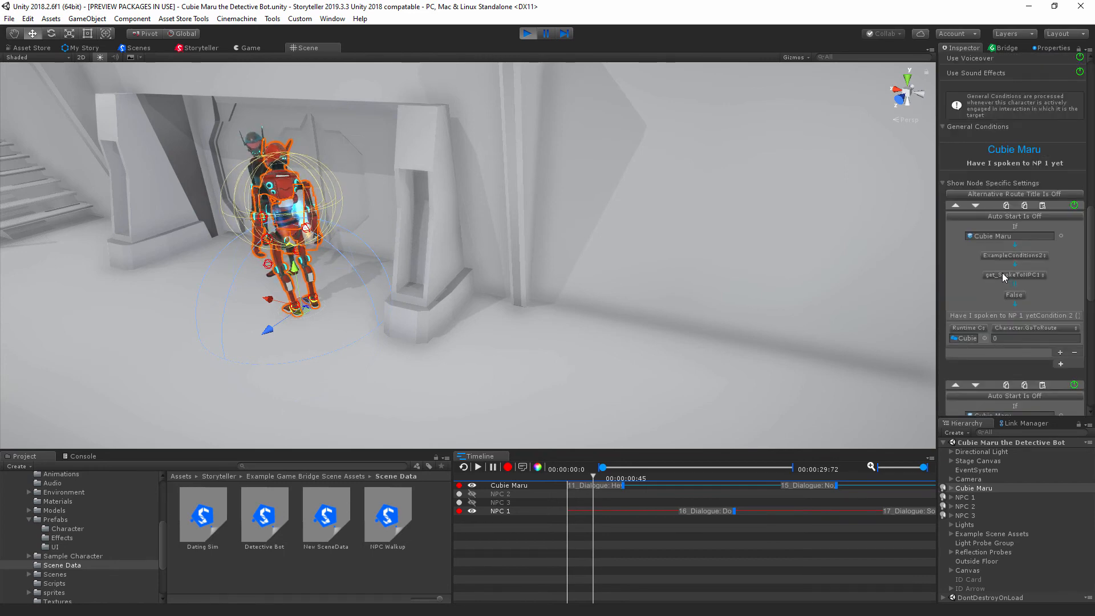
# Compare the Character.GoToRoute values in the False and True conditions of "Have I spoken to NP 1 yet".
pyautogui.scroll(-5, 1002, 273)
pyautogui.scroll(1, 1001, 277)
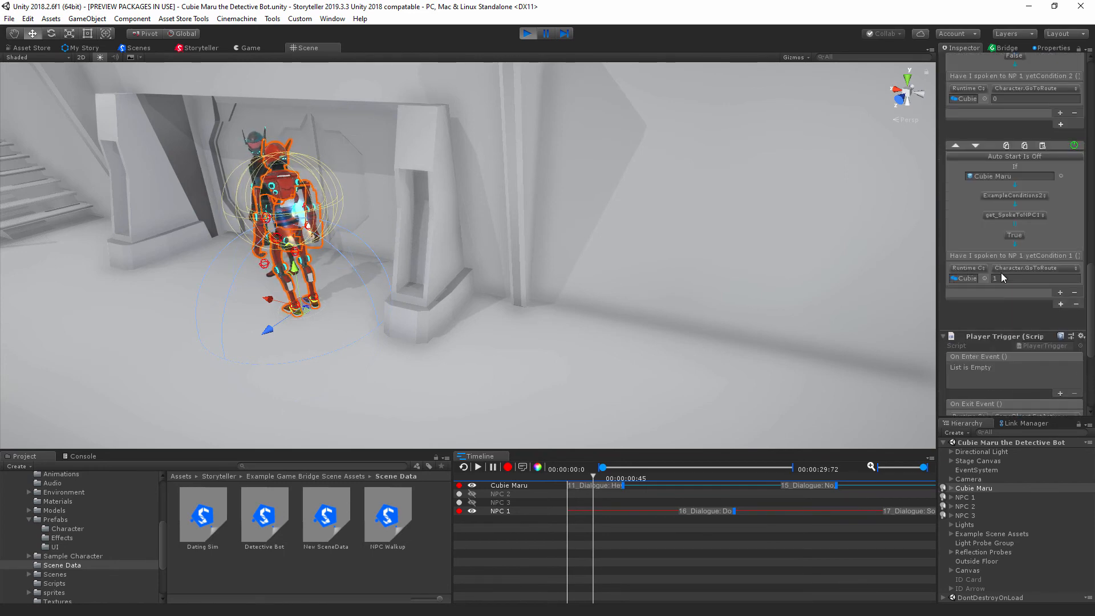
pyautogui.scroll(3, 1001, 272)
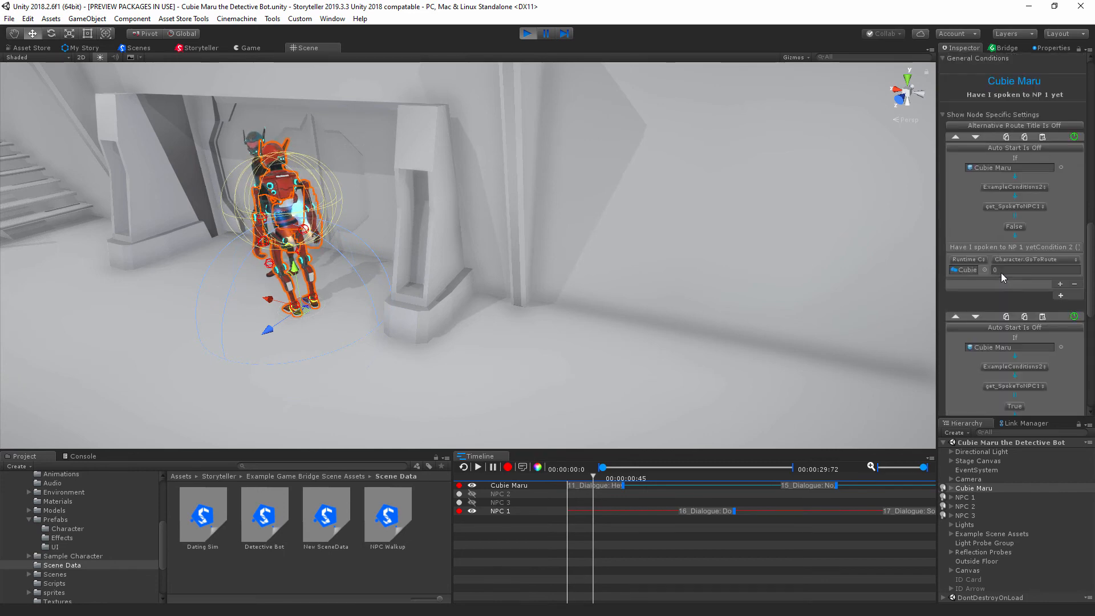
pyautogui.scroll(1, 1012, 268)
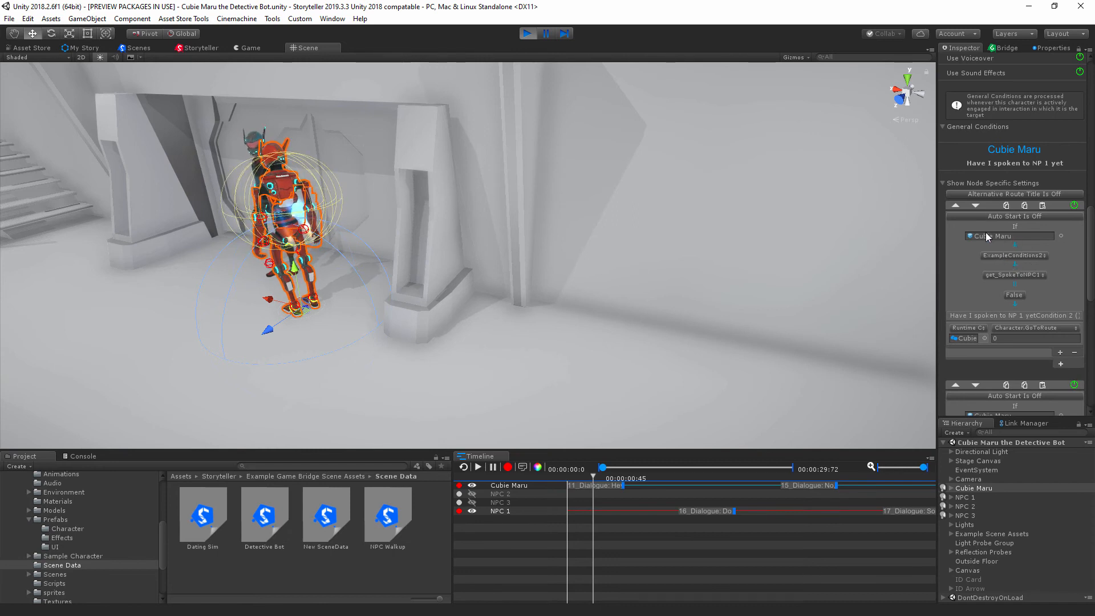
# Inspect the component choices of the first condition, keep ExampleConditions2, and return to the story graph.
pyautogui.click(1037, 256)
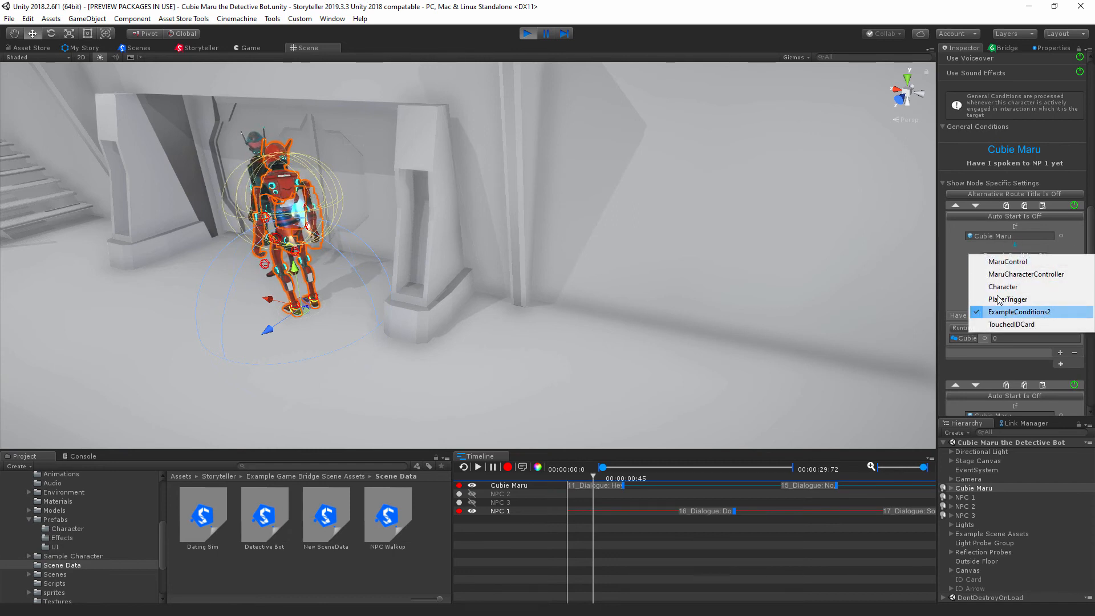
pyautogui.click(1020, 312)
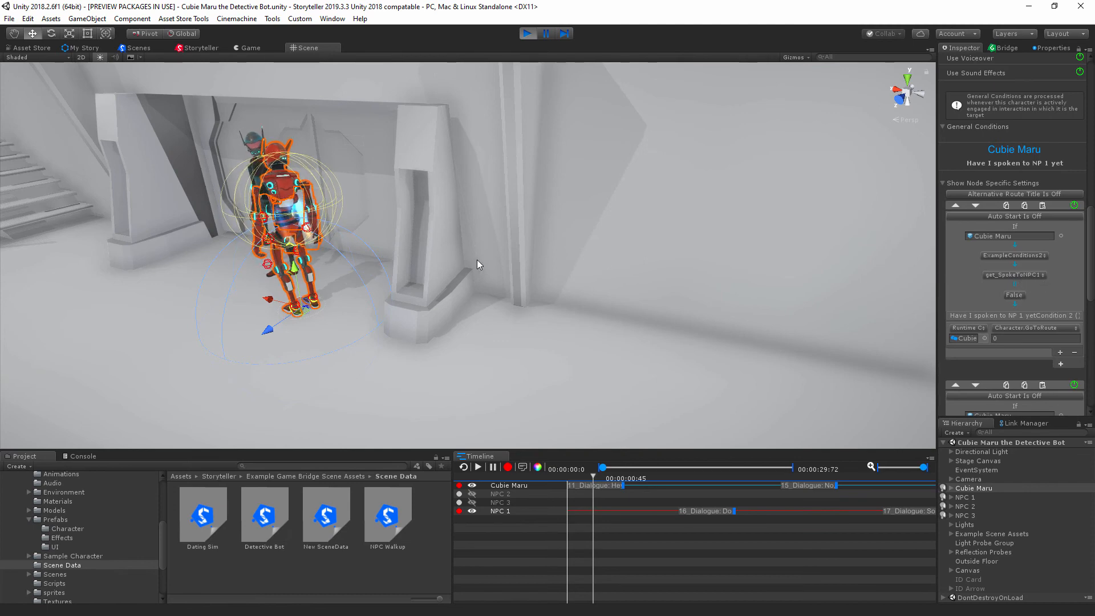
pyautogui.click(197, 49)
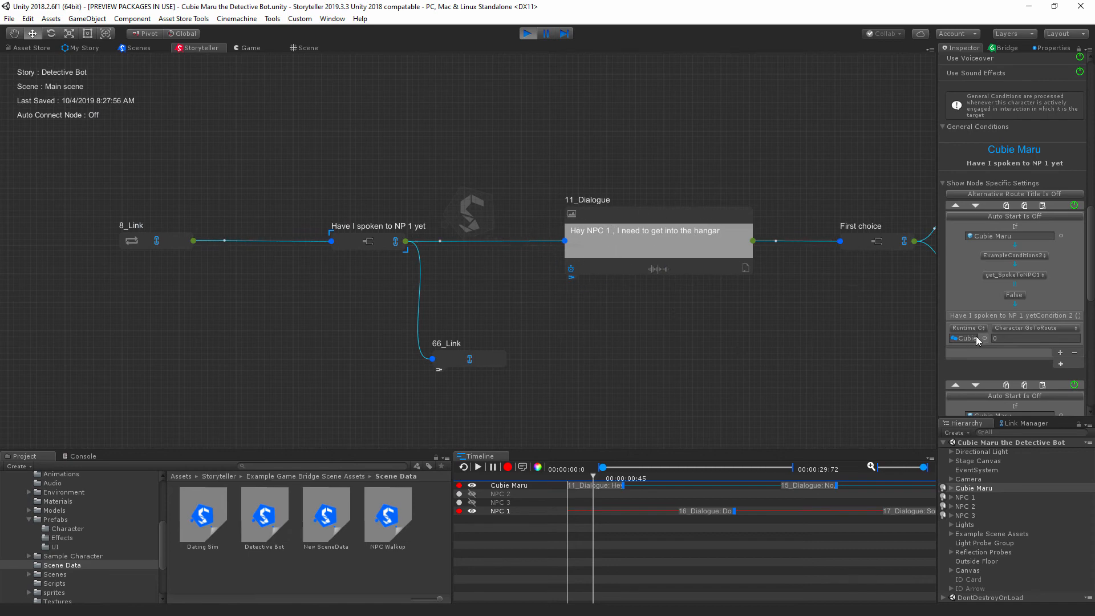
# Review the route node's True condition and make 66_Link the active route of "Have I spoken to NP 1 yet".
pyautogui.scroll(-5, 977, 340)
pyautogui.moveTo(433, 302); pyautogui.dragTo(332, 209, button='middle')
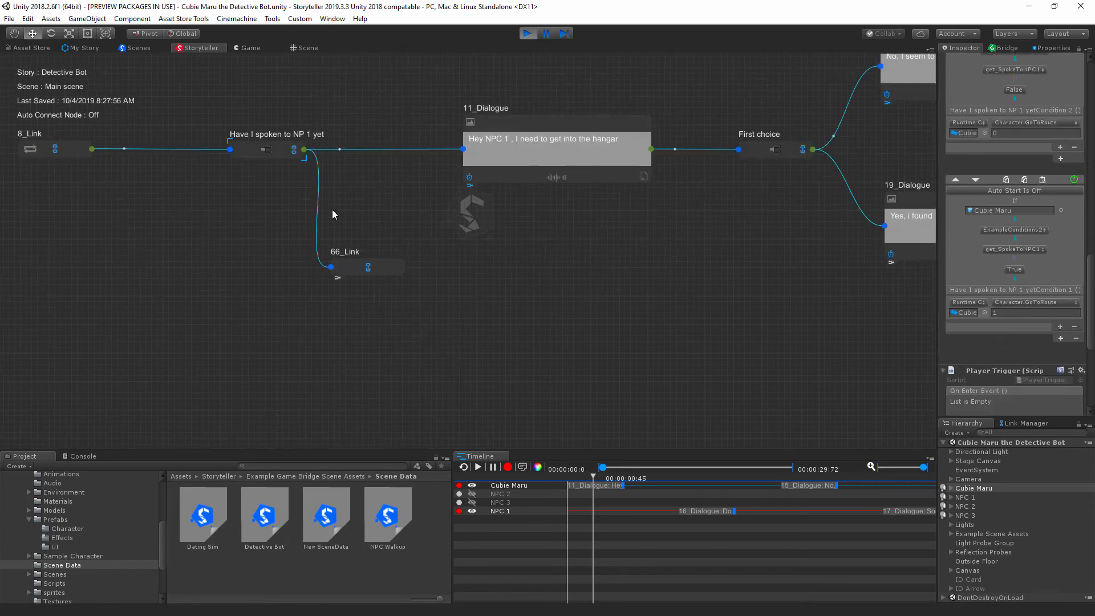
pyautogui.click(337, 279)
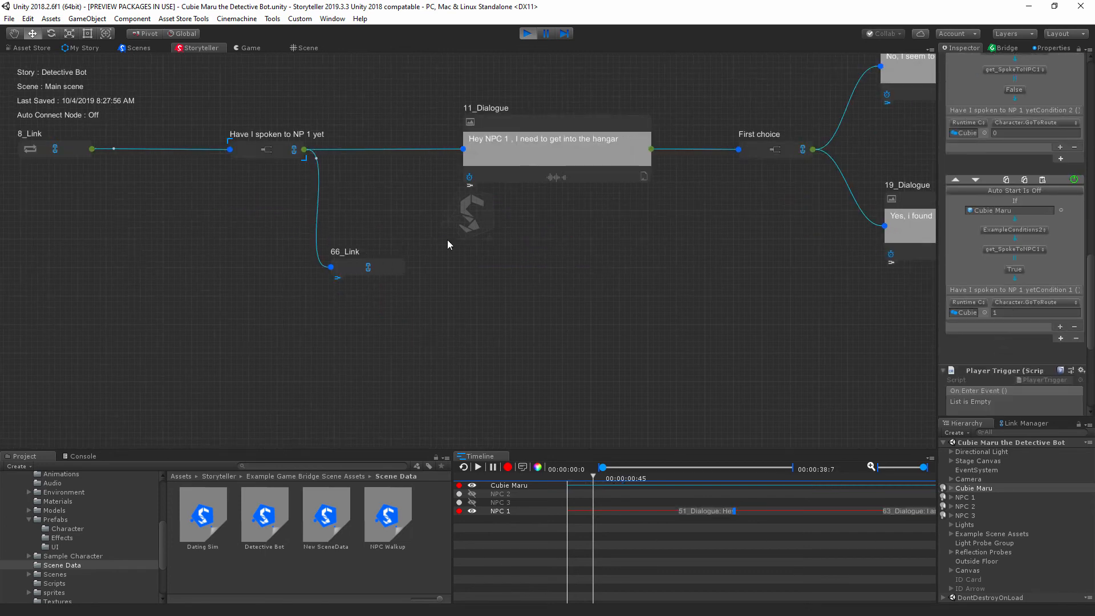
# Examine the dialogue branches that follow 67_Link and "Did first interaction end well", and stop play mode.
pyautogui.moveTo(448, 239); pyautogui.dragTo(393, 80, button='middle')
pyautogui.scroll(-3, 457, 241)
pyautogui.moveTo(550, 347); pyautogui.dragTo(541, 267, button='middle')
pyautogui.scroll(1, 491, 257)
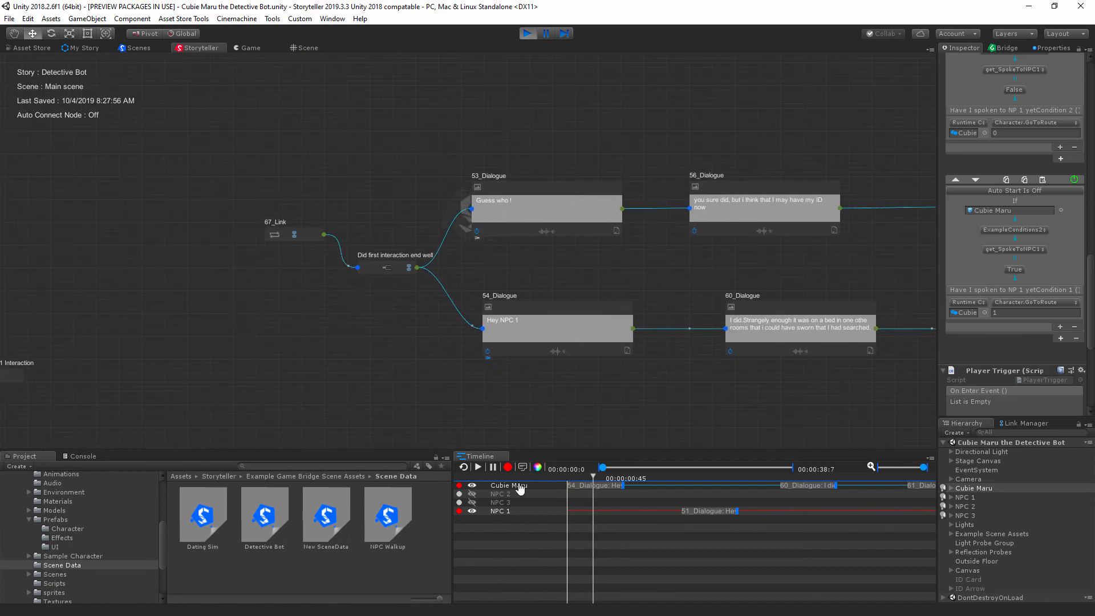
pyautogui.moveTo(812, 333); pyautogui.dragTo(710, 314, button='middle')
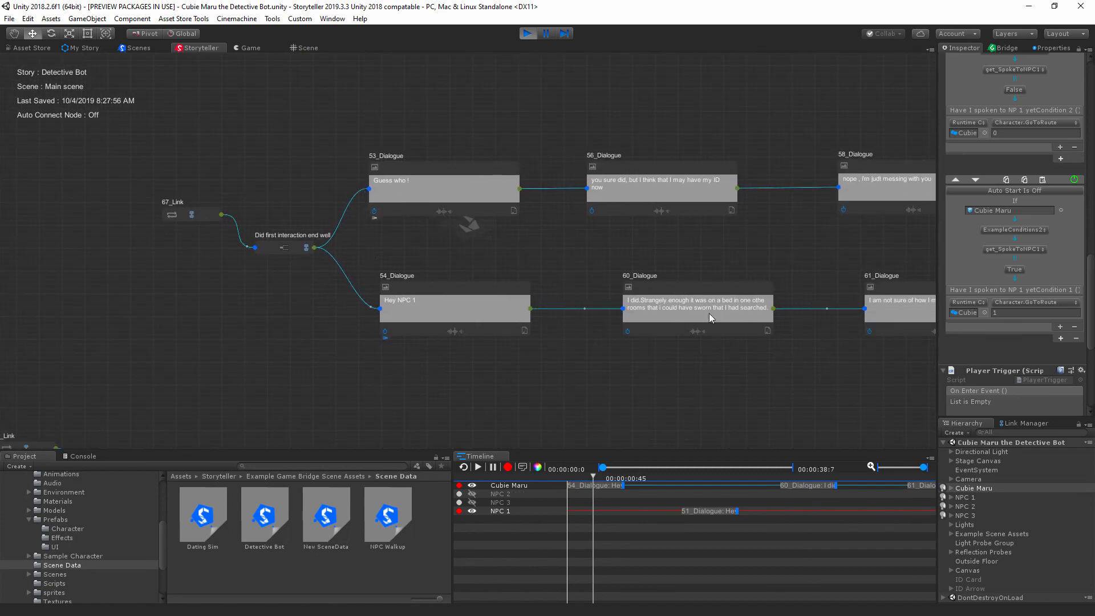
pyautogui.moveTo(641, 442); pyautogui.dragTo(490, 435, button='middle')
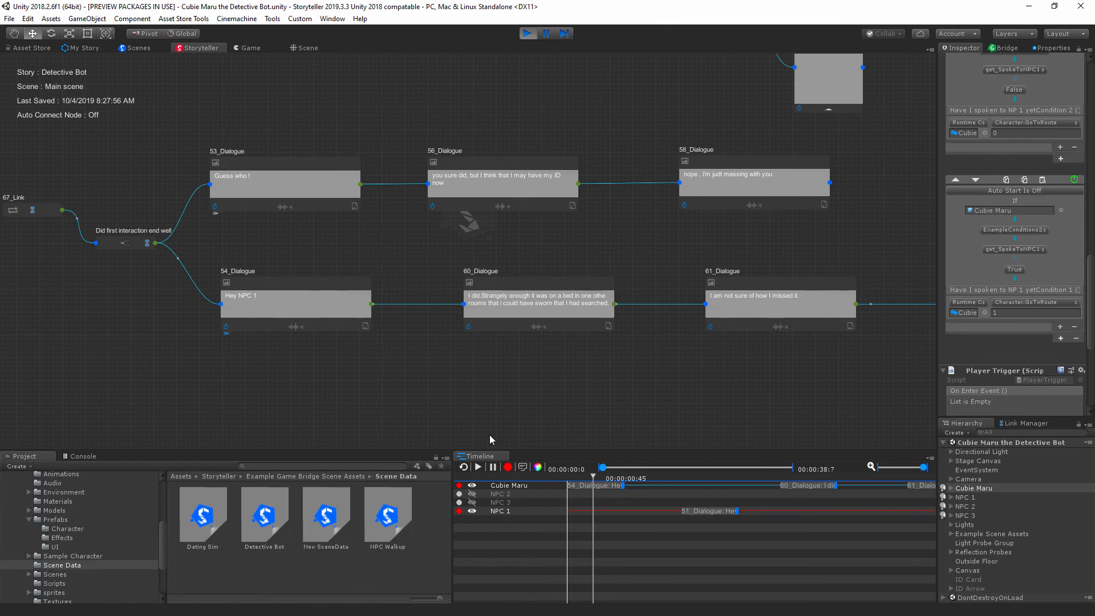
pyautogui.click(528, 34)
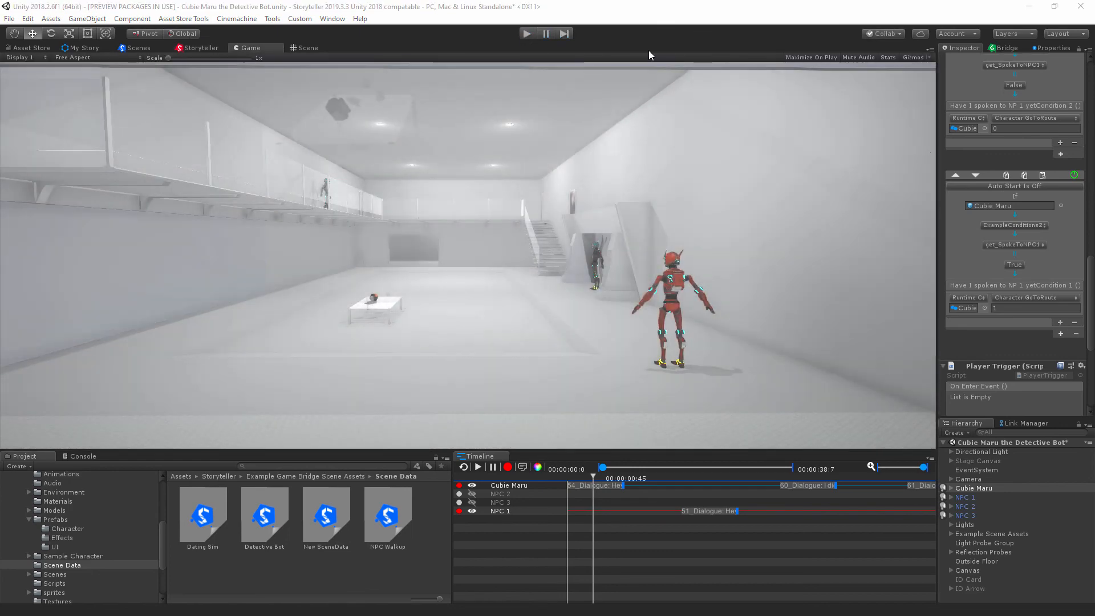